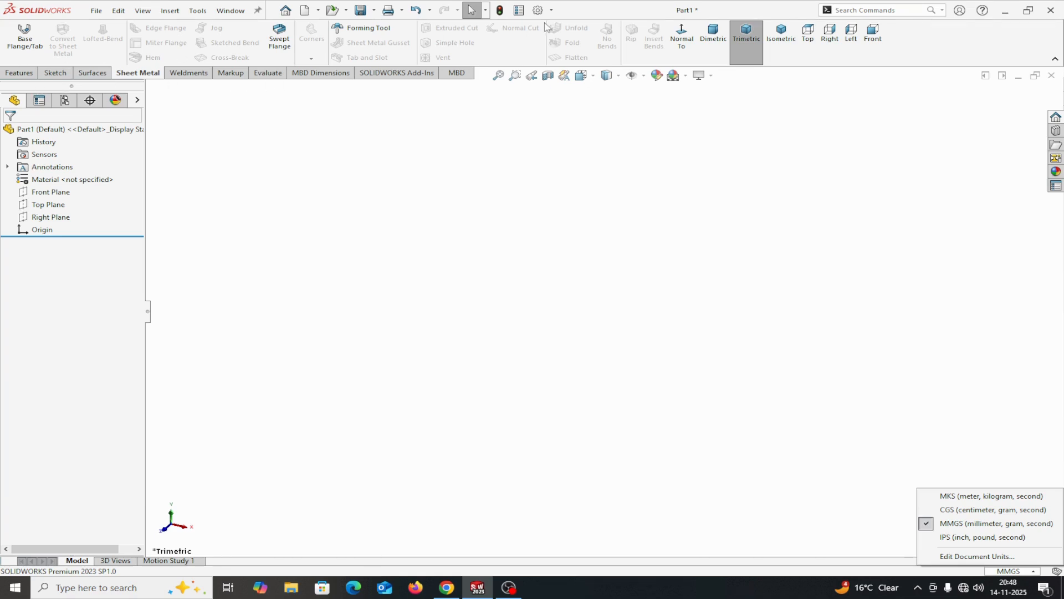
right_click(183, 79)
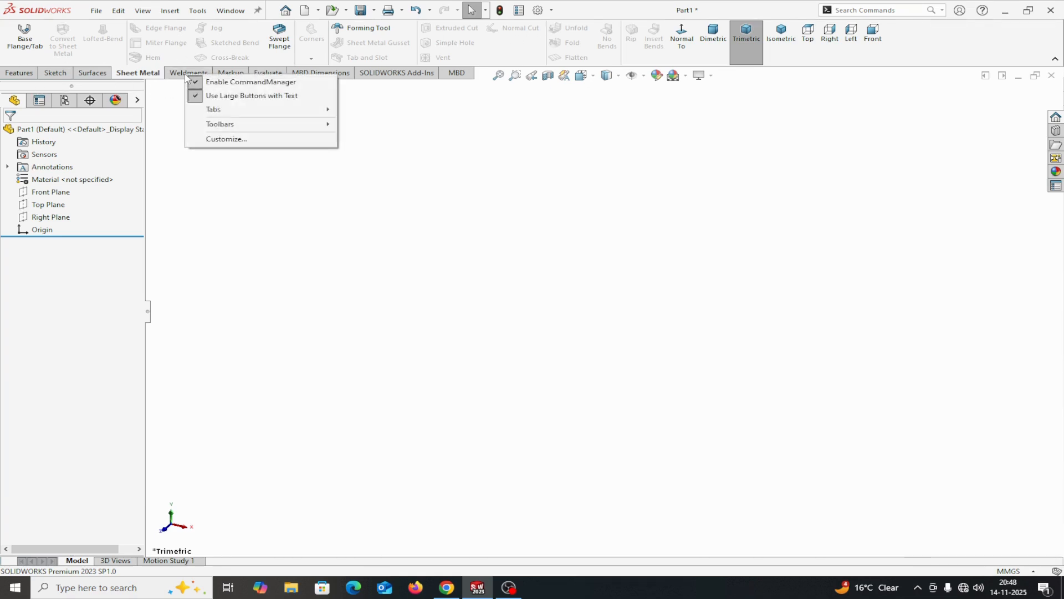
mouse_move(222, 109)
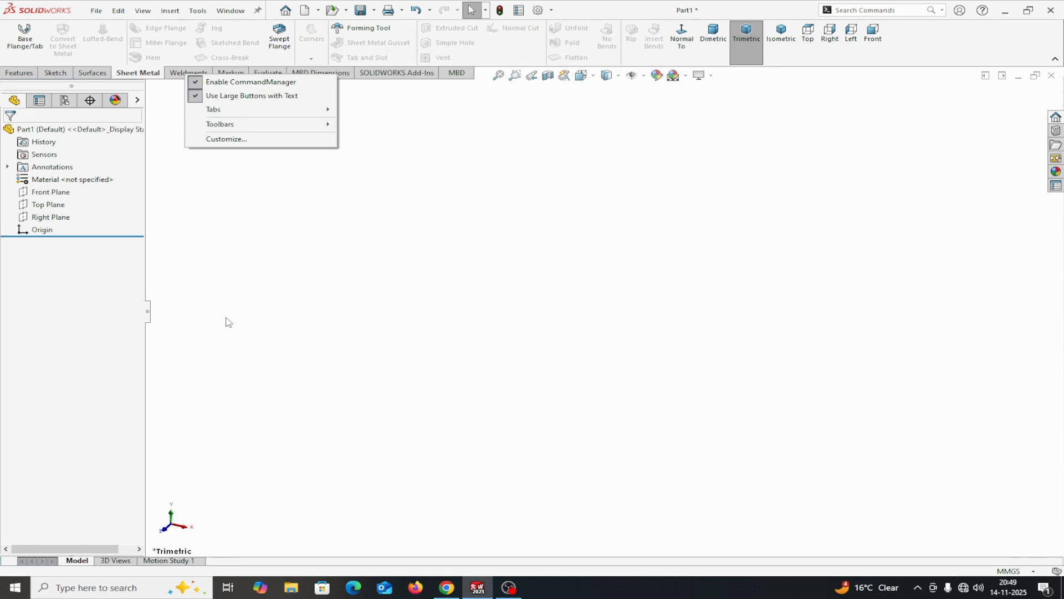
Sketch an L-profile on the Front Plane with a vertical line about 70 mm long down to the origin and a horizontal line about 95 mm long
click(40, 193)
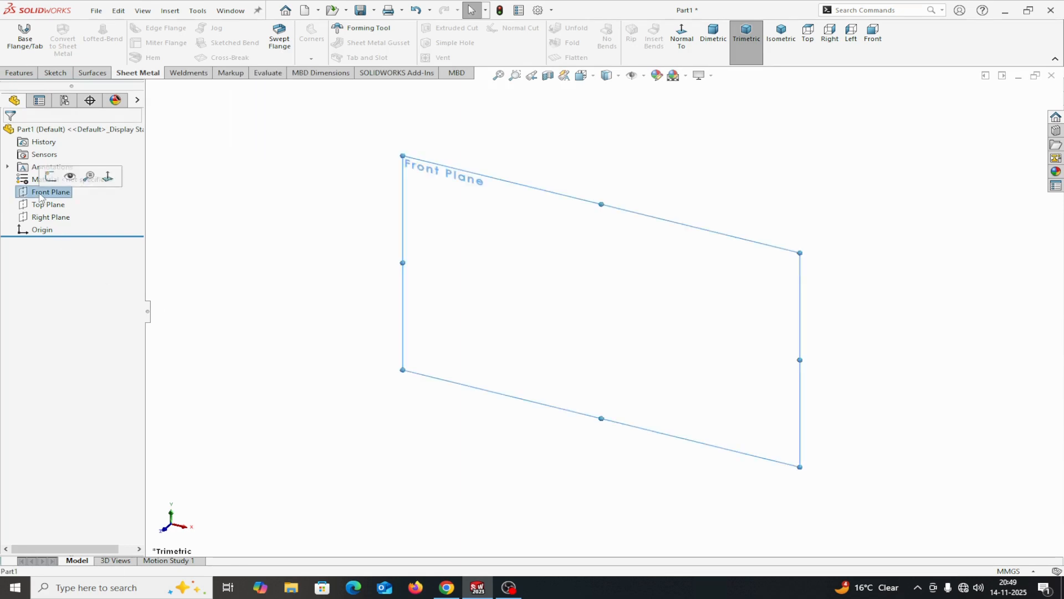
click(50, 178)
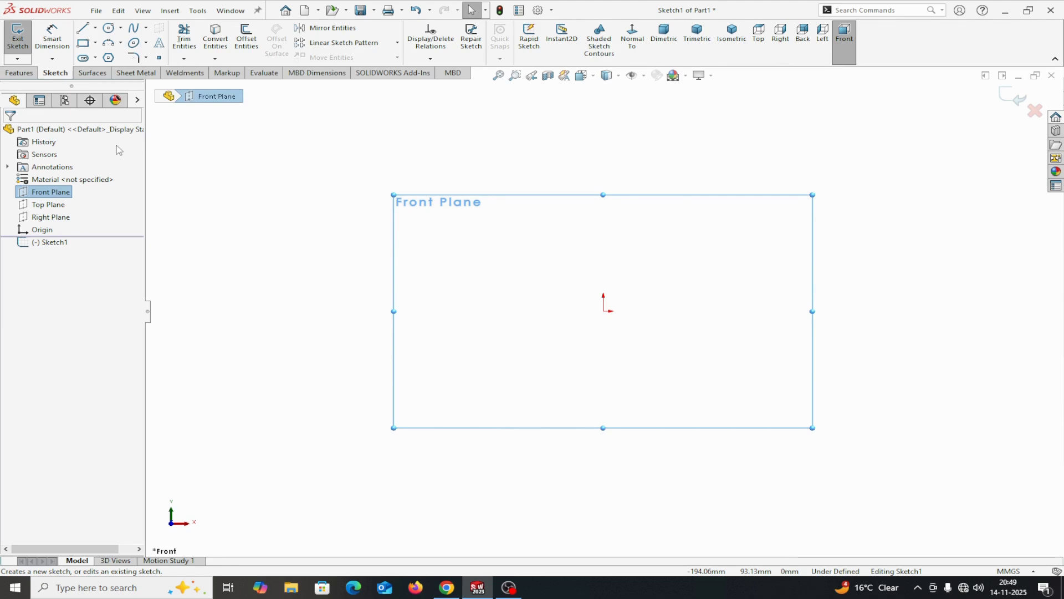
click(82, 28)
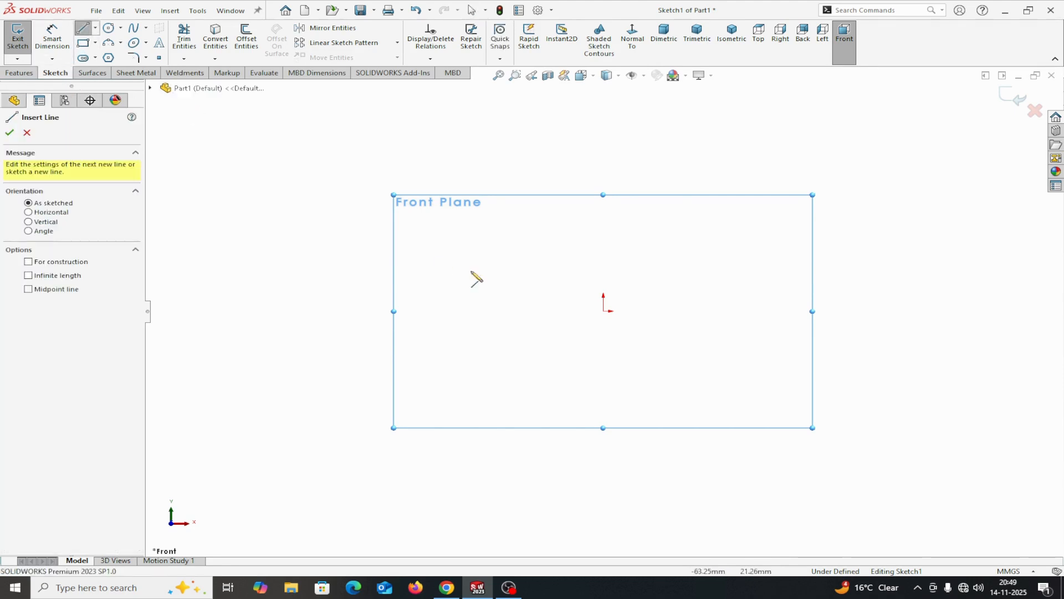
click(604, 164)
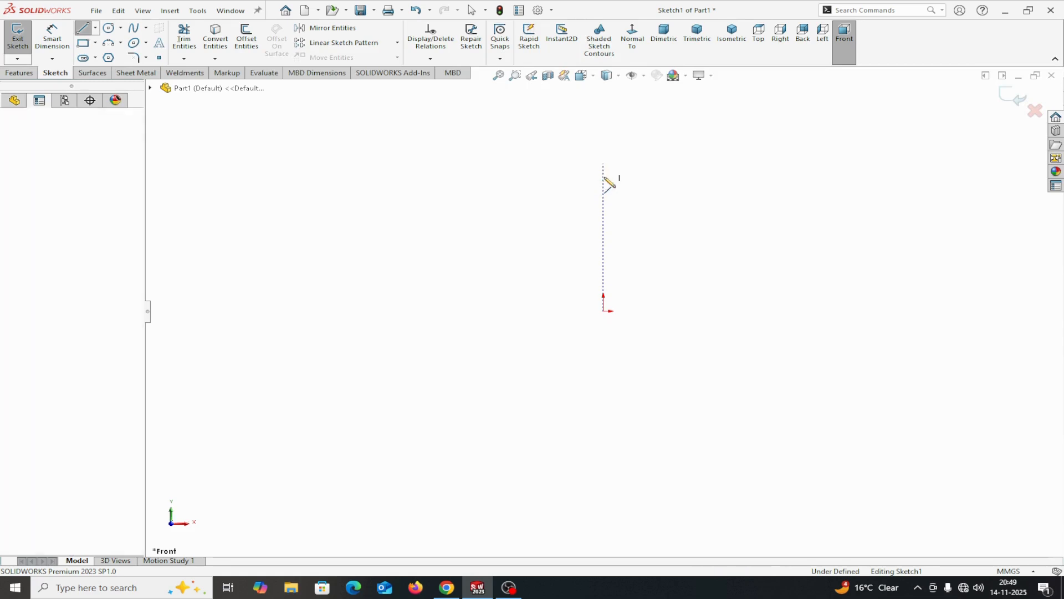
click(604, 311)
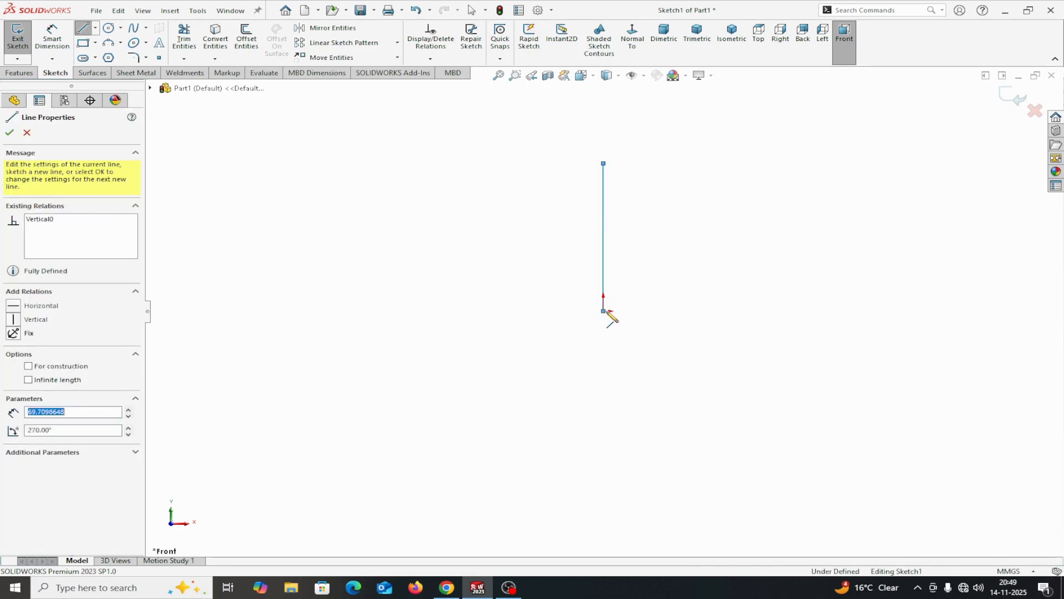
click(826, 311)
right_click(826, 311)
click(851, 320)
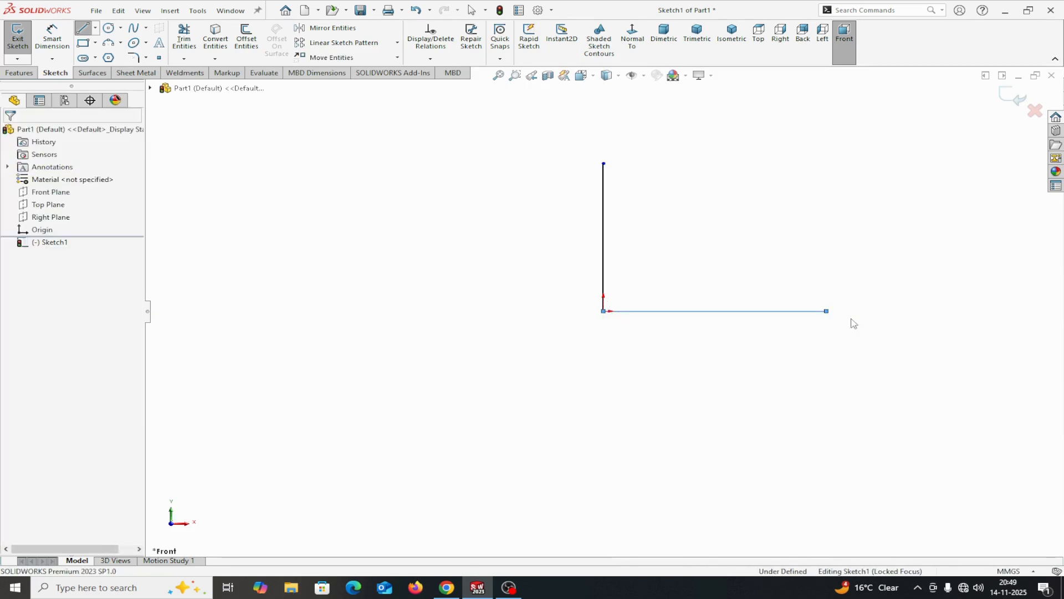
Dimension the L-profile's vertical line to 70 mm and its horizontal line to 110 mm
click(63, 42)
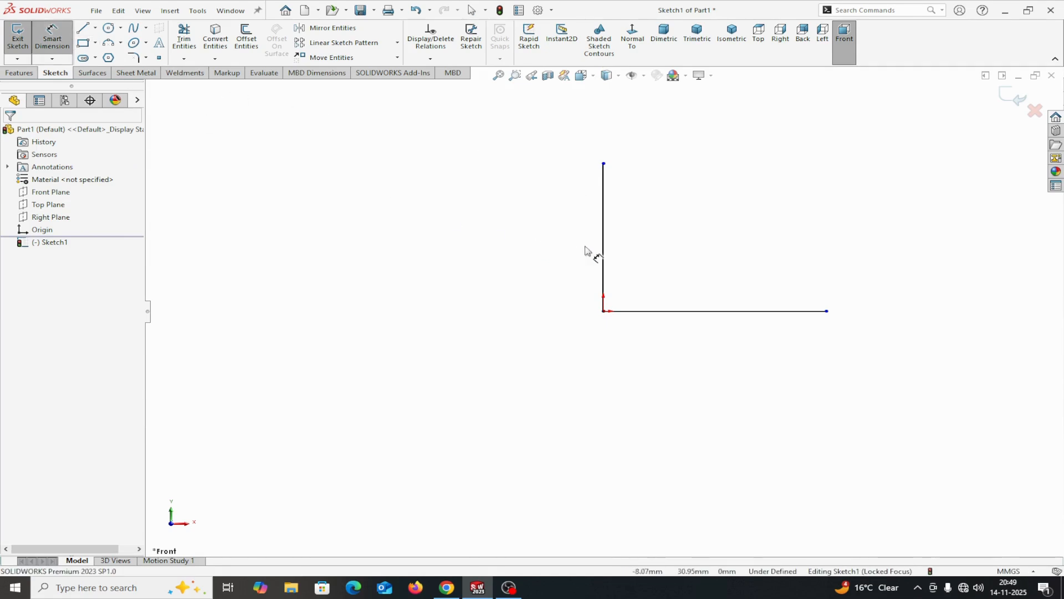
click(603, 250)
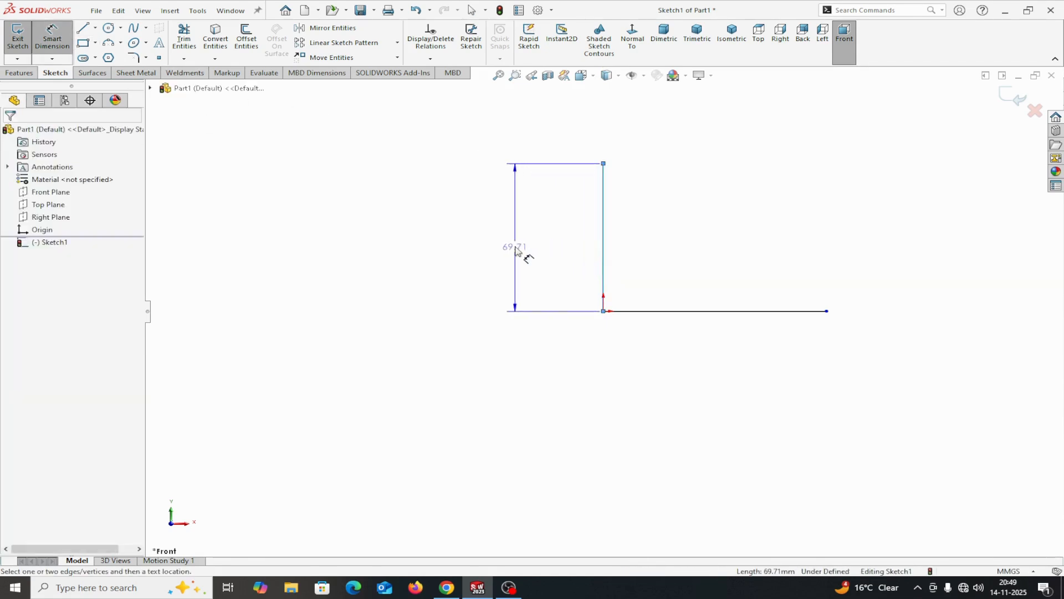
click(515, 247)
text(70)
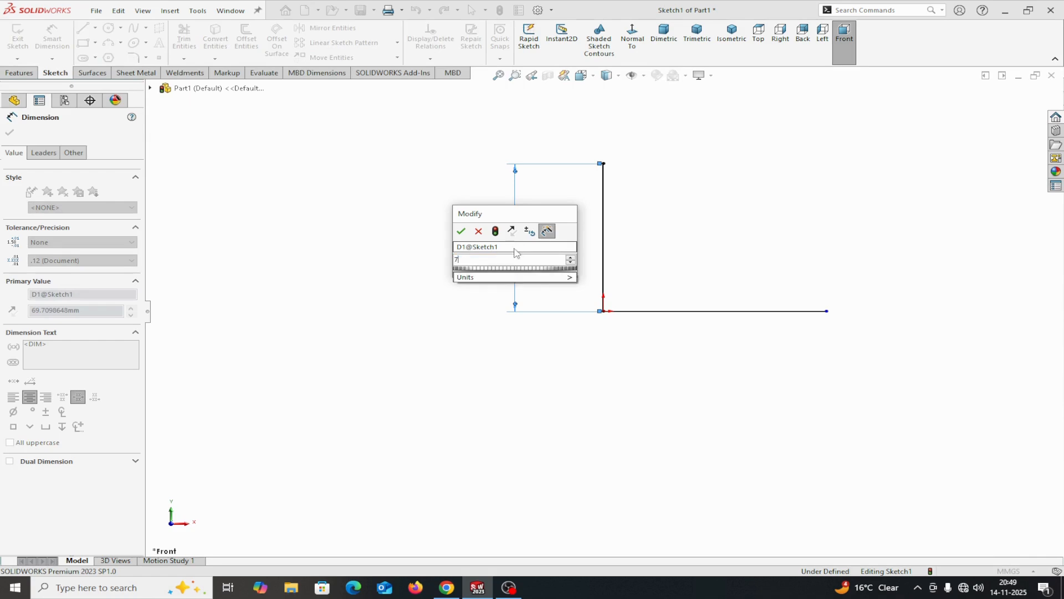
click(462, 232)
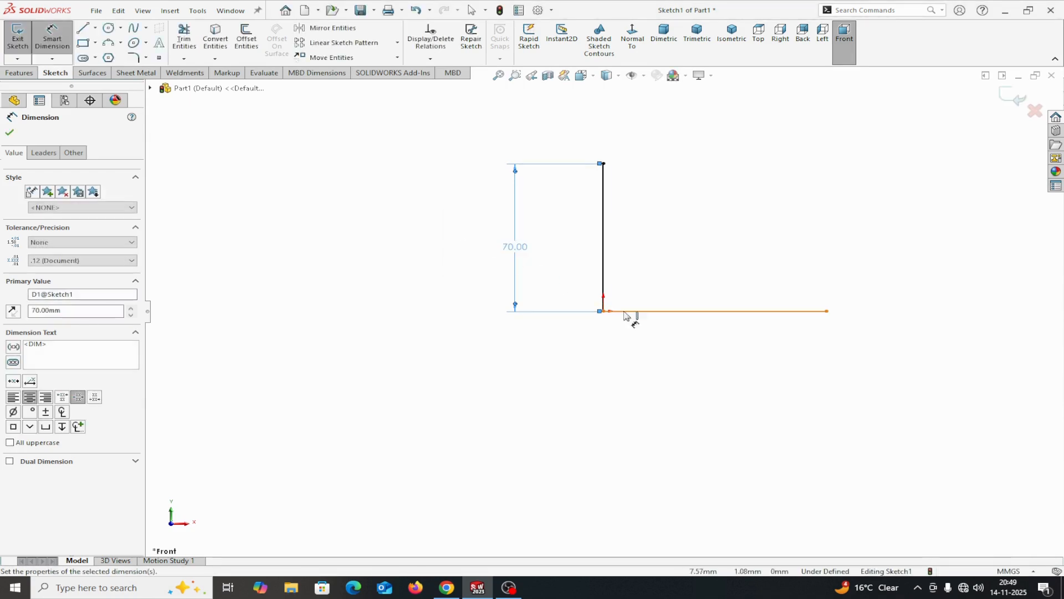
click(658, 314)
click(673, 358)
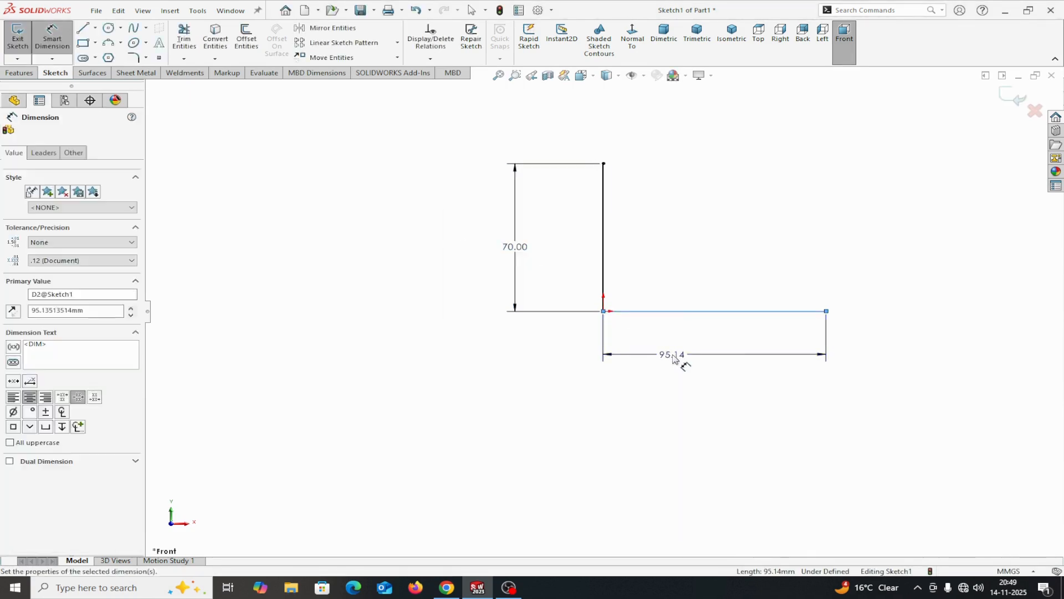
text(110)
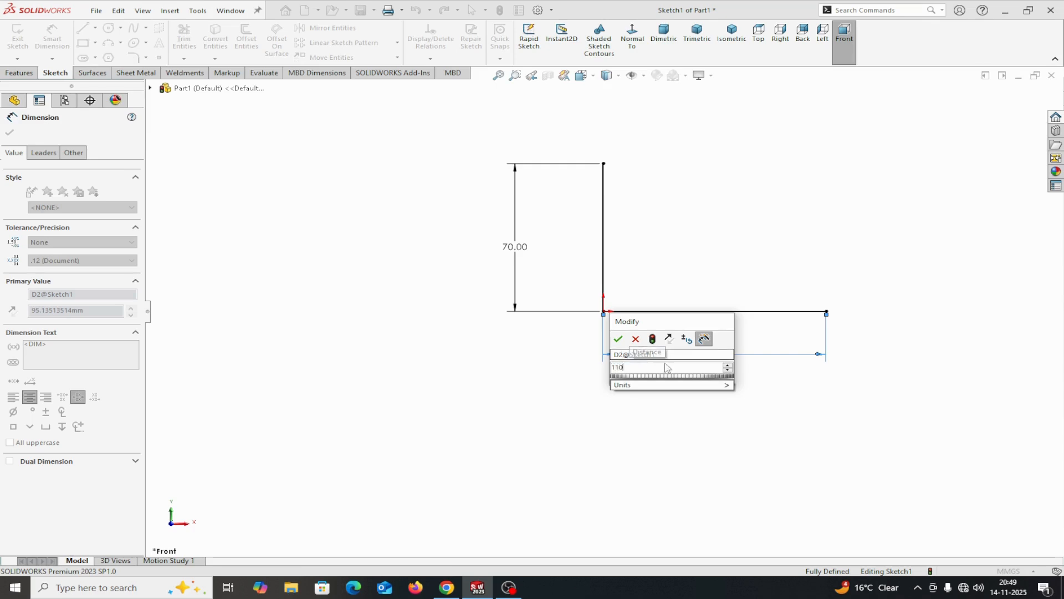
click(619, 340)
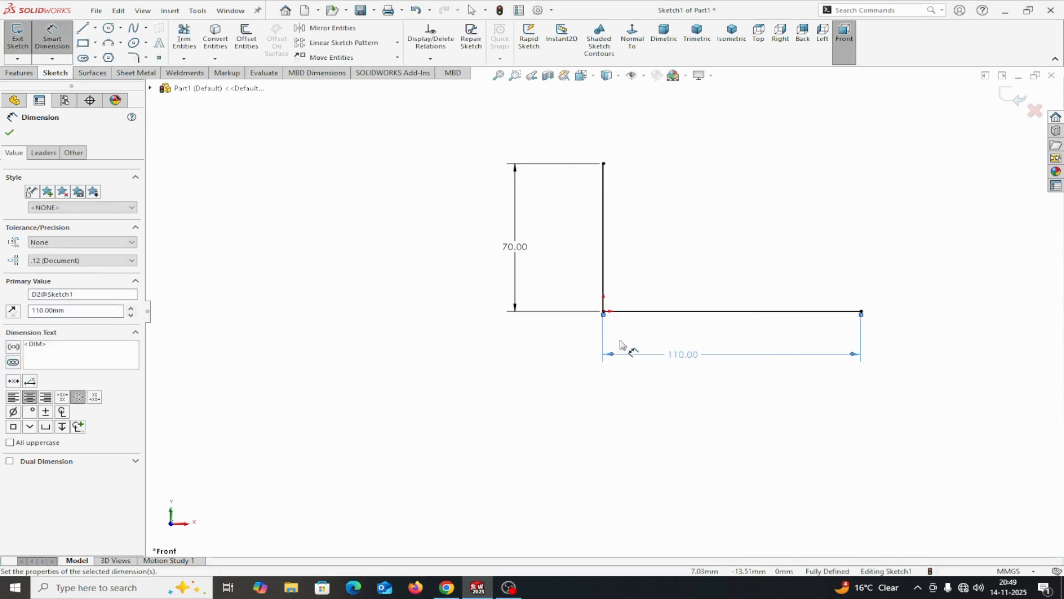
click(10, 132)
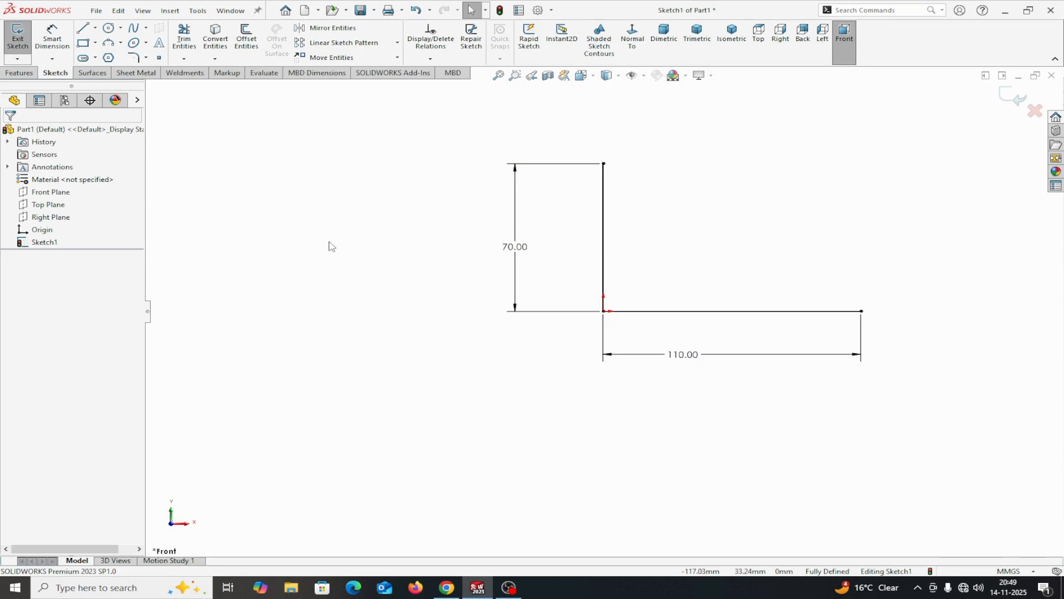
Start a Base Flange from the L-profile and reverse the thickness direction so the material lies inside the L
click(130, 76)
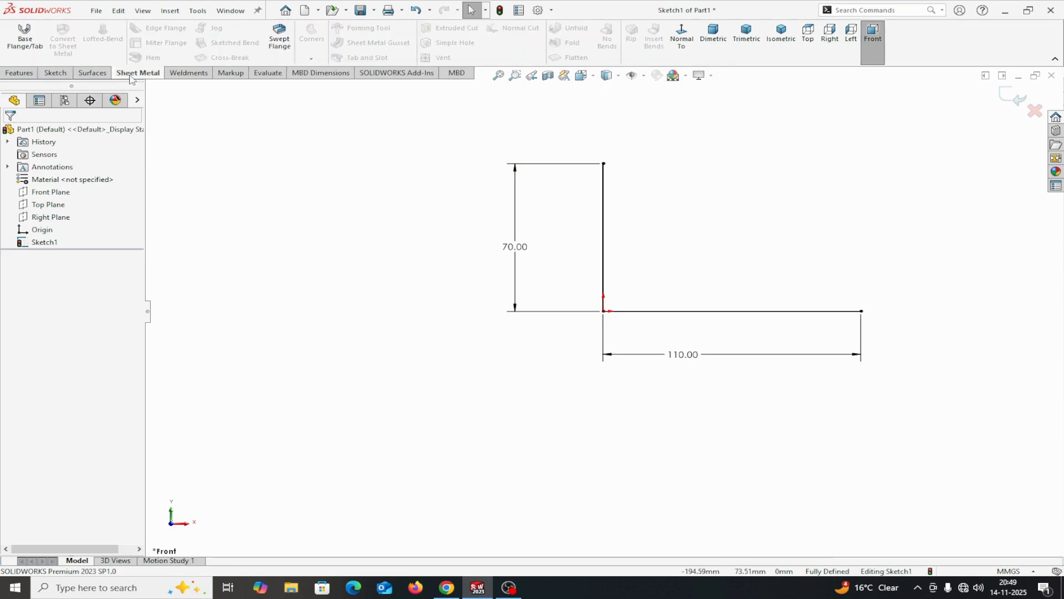
click(24, 35)
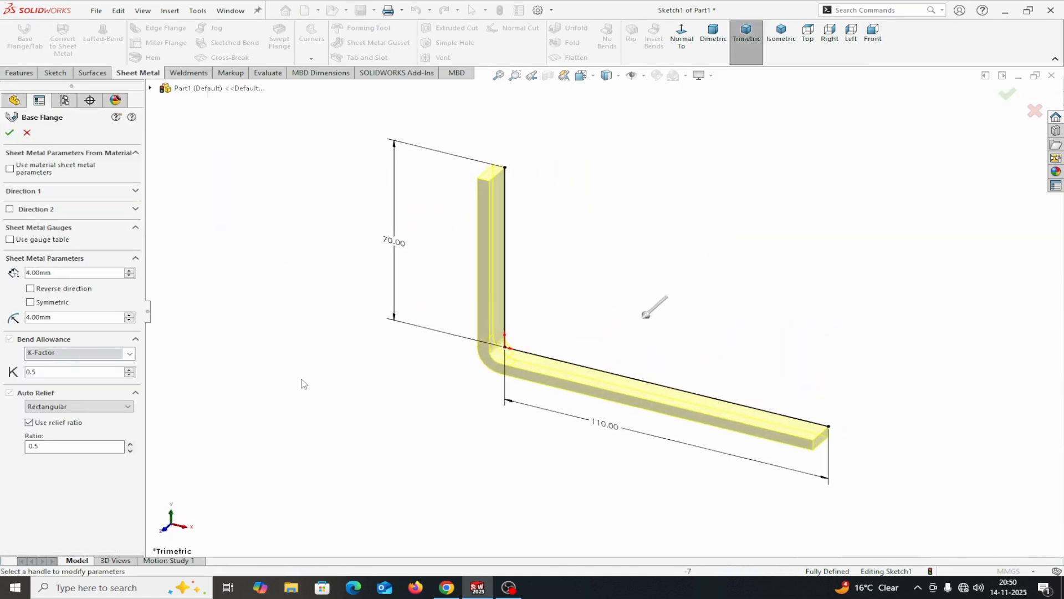
middle_drag(360, 382, 369, 361)
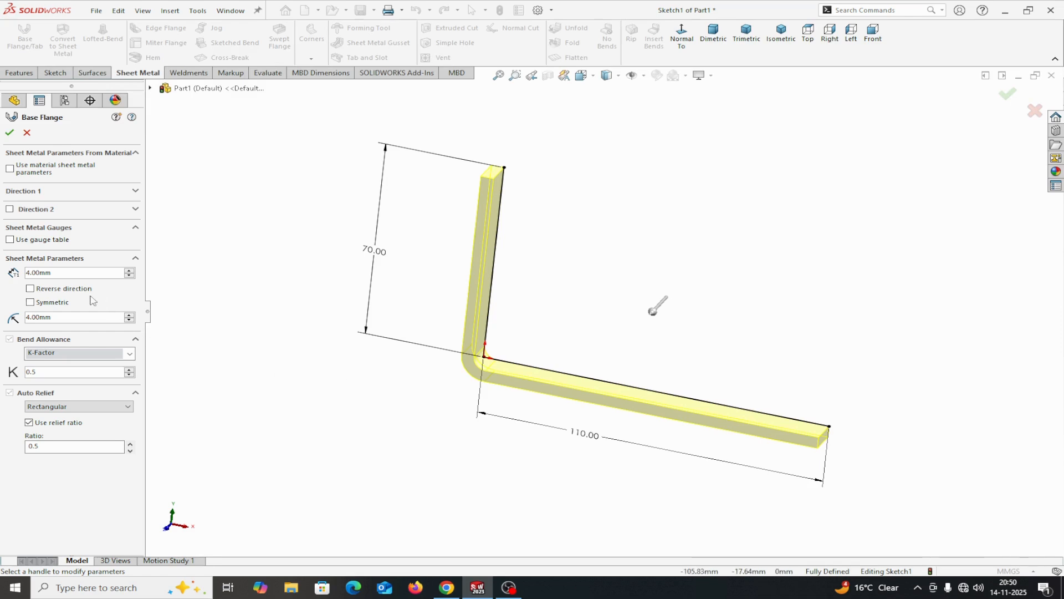
click(30, 288)
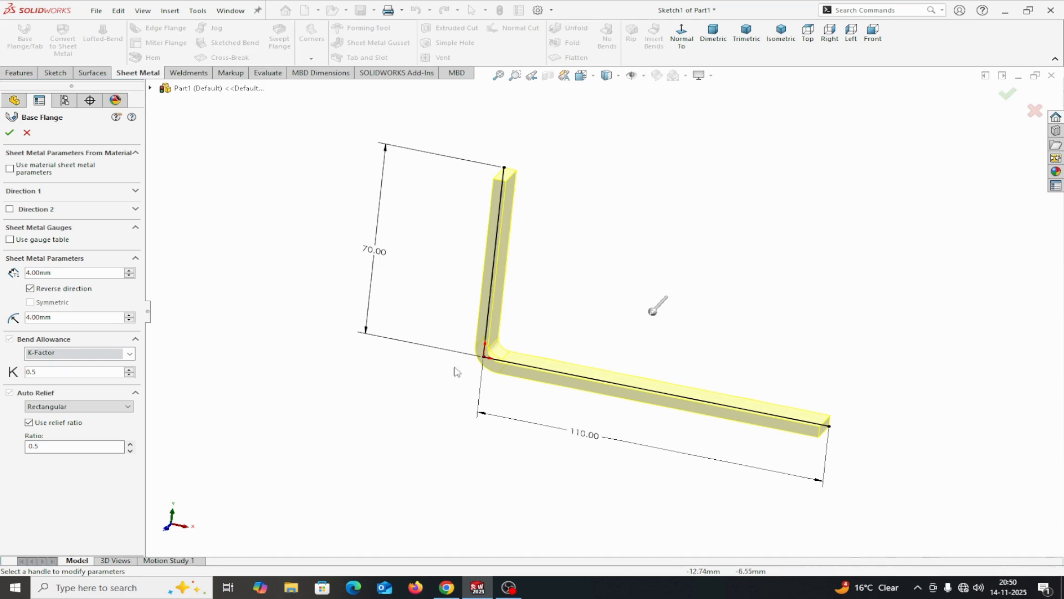
scroll(486, 338, down, 4)
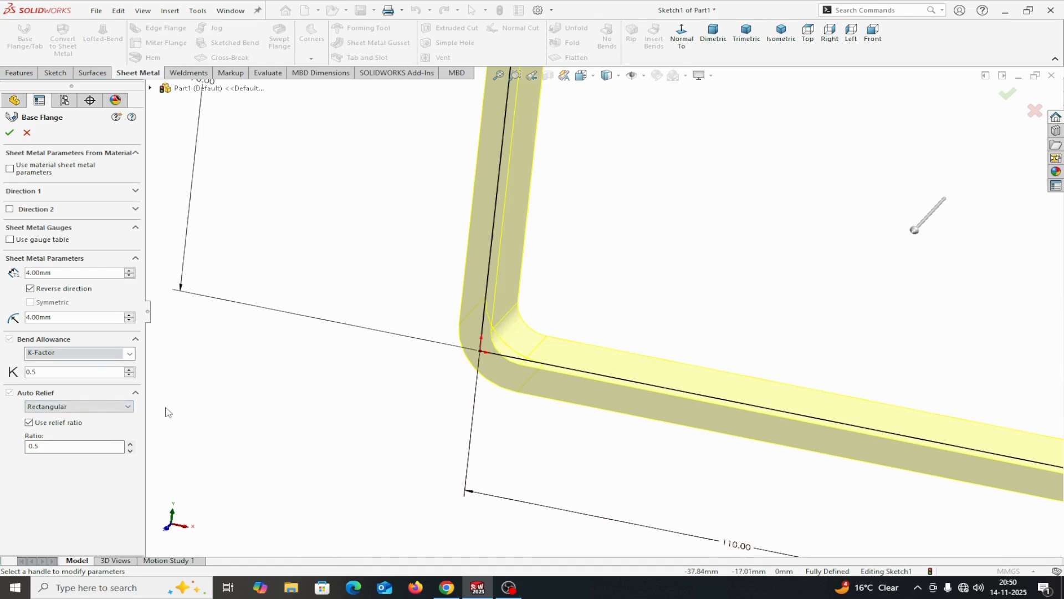
Set the base flange's Direction 1 to a blind depth of 70 mm
click(61, 194)
click(136, 192)
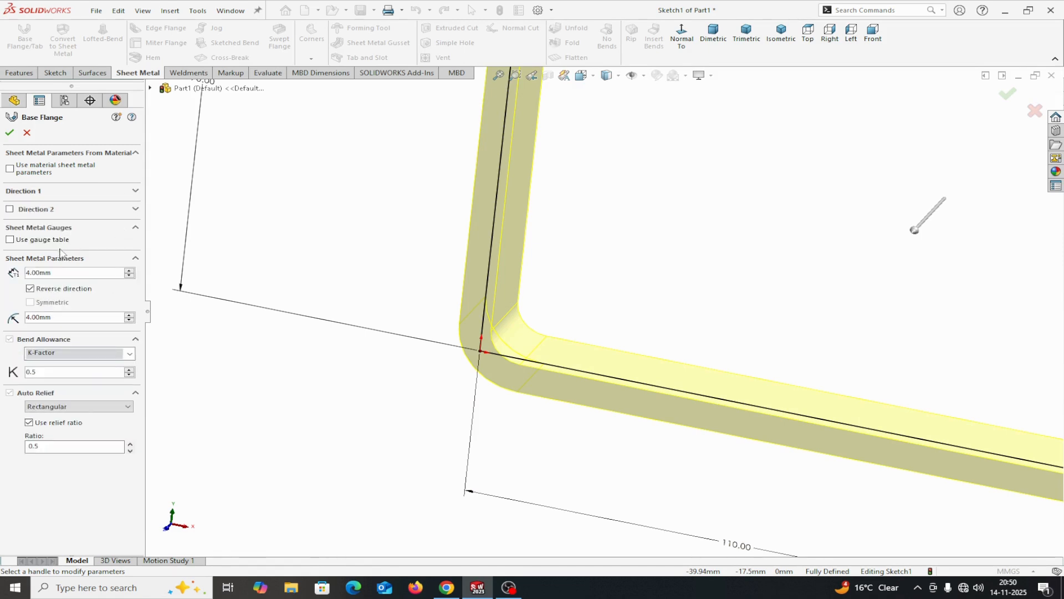
click(136, 191)
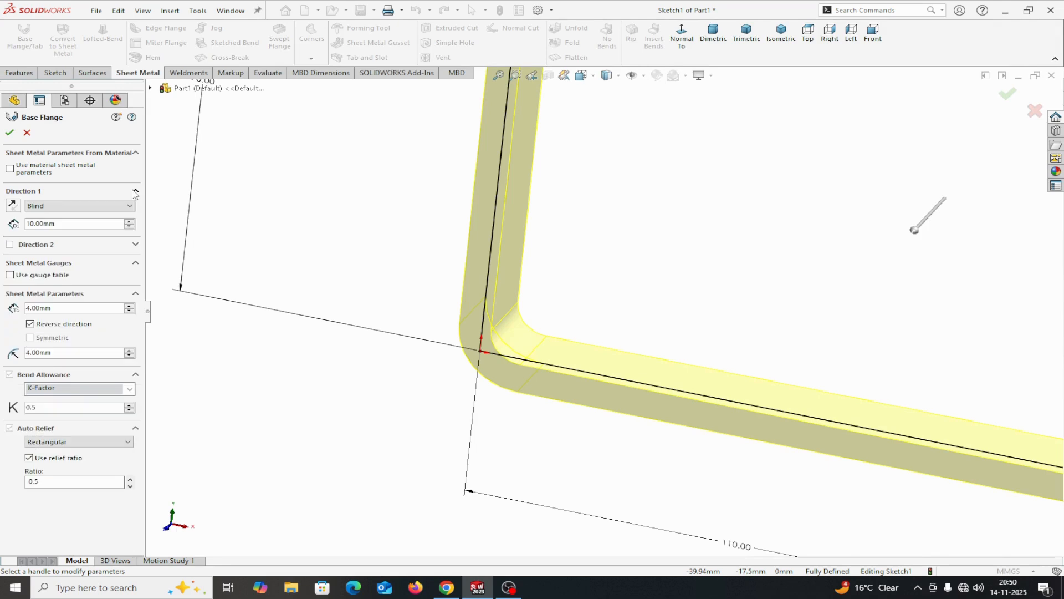
drag(71, 222, 36, 225)
text(70)
key(Return)
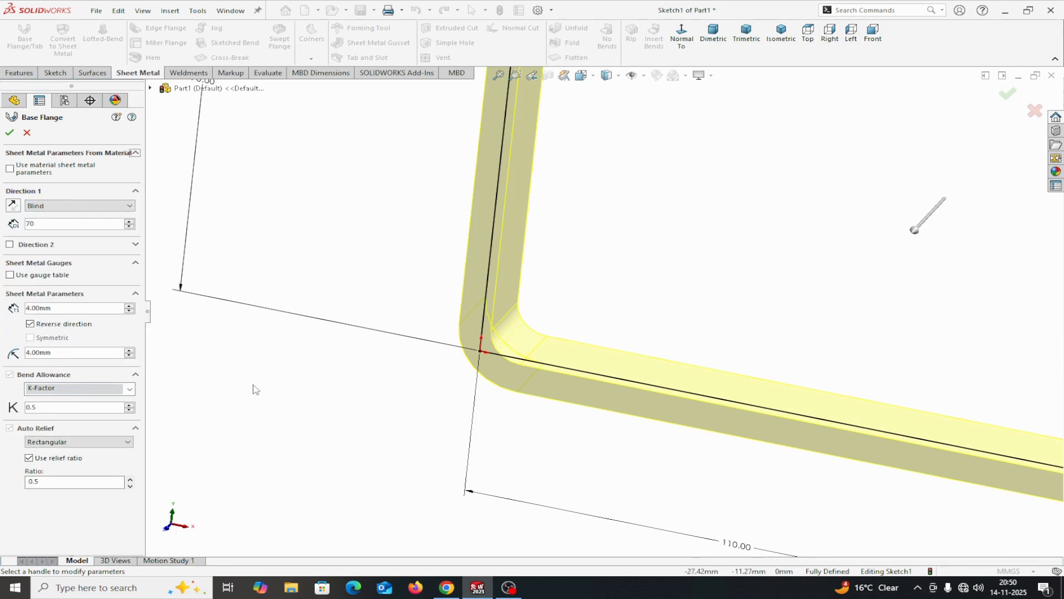
key(f)
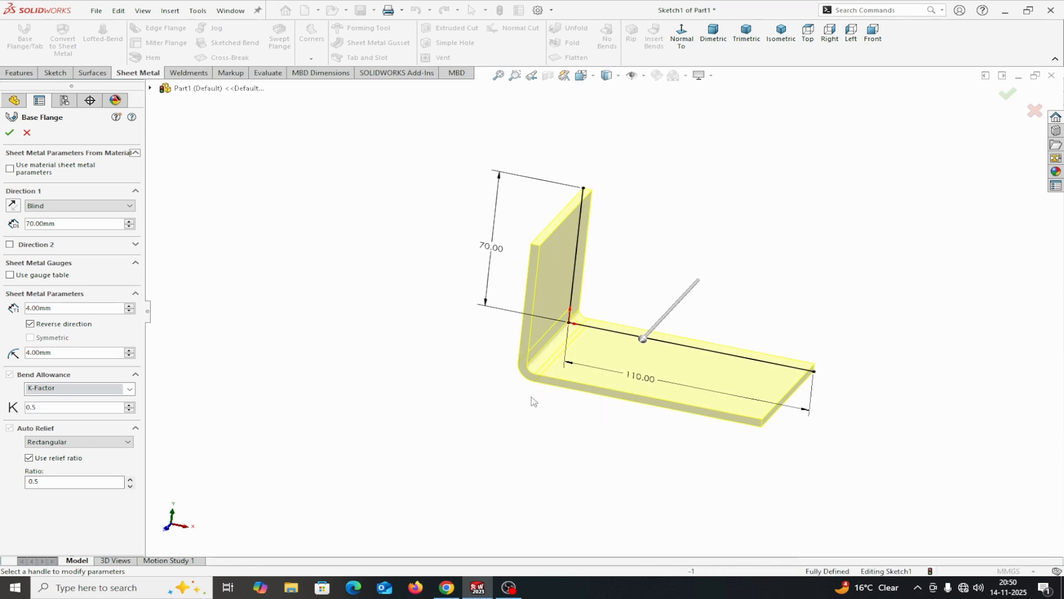
Reverse the base flange's extrusion direction so it extends behind the sketch plane, and create the flange
click(13, 206)
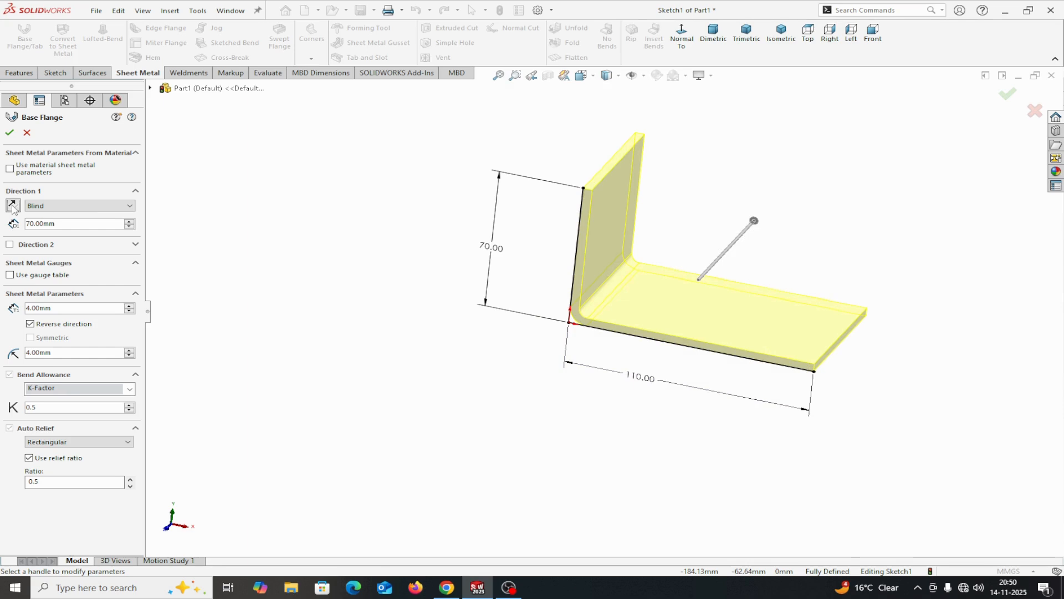
click(14, 206)
click(13, 206)
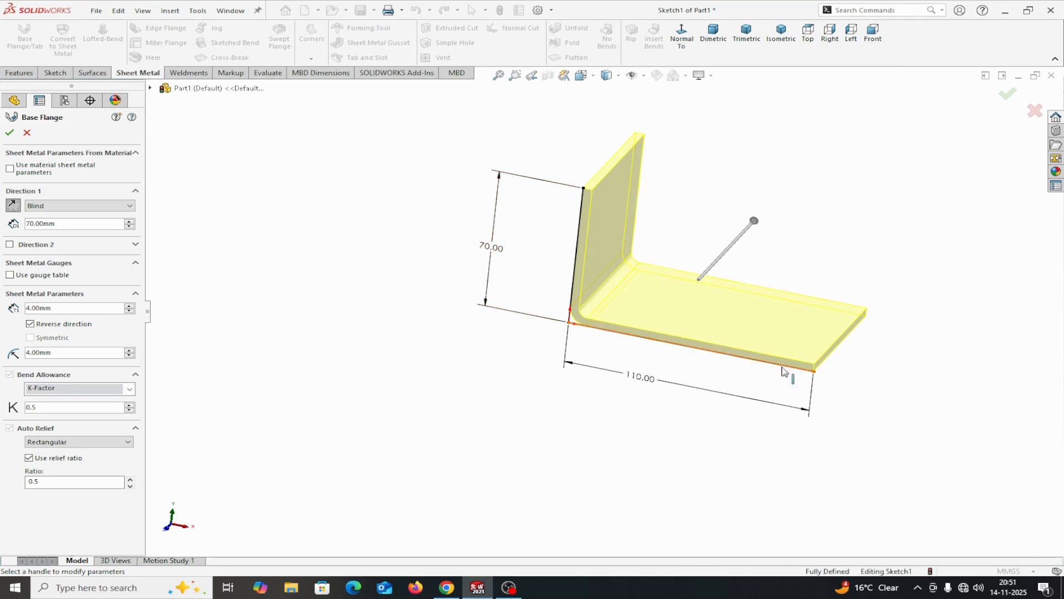
click(10, 133)
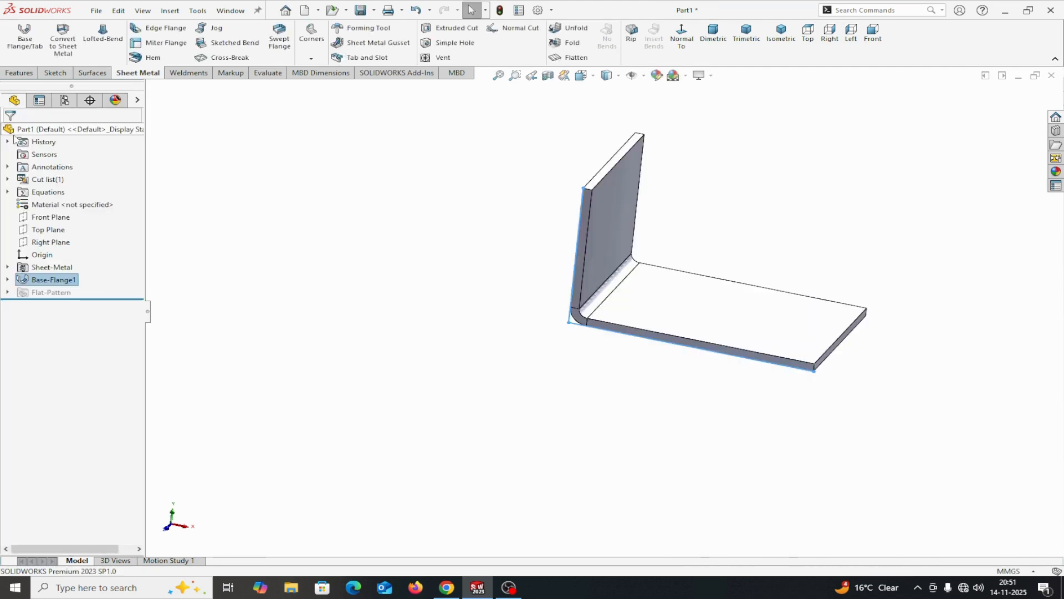
Measure the radius of the inner bend face between the two flange legs
click(266, 72)
click(97, 38)
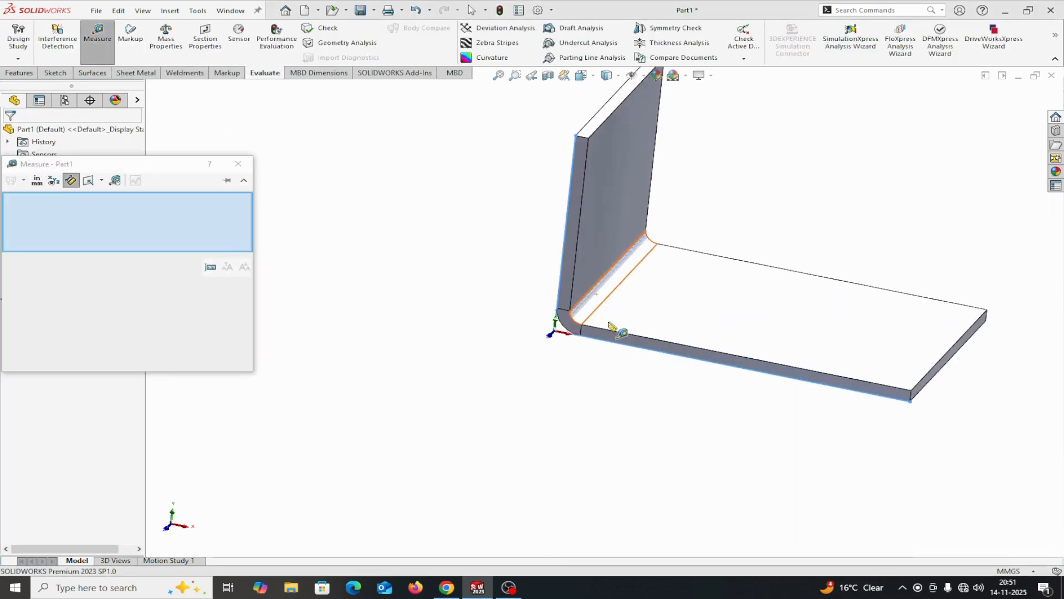
scroll(577, 313, down, 3)
click(575, 303)
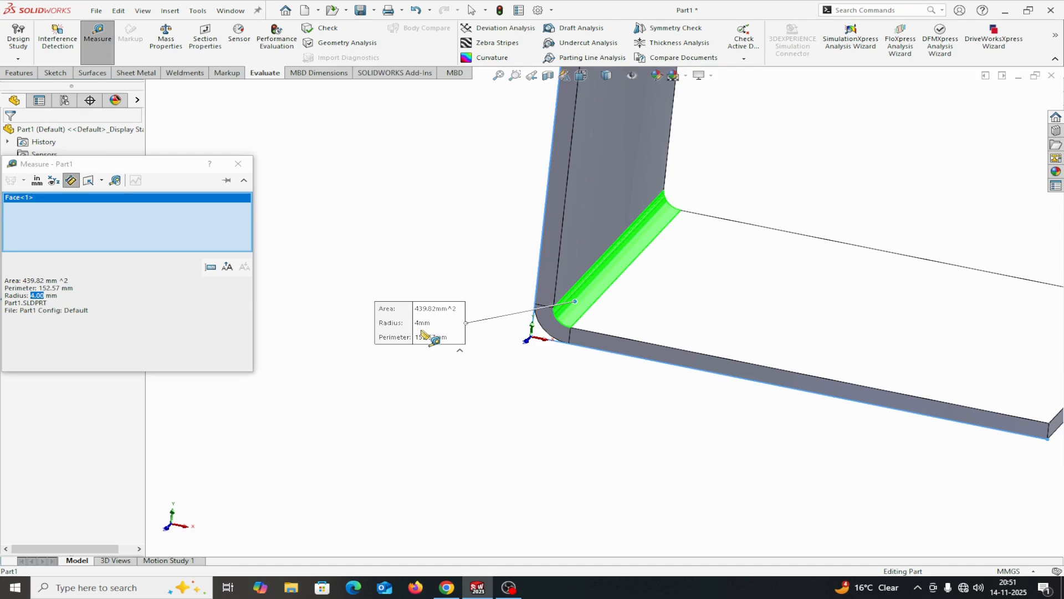
click(238, 163)
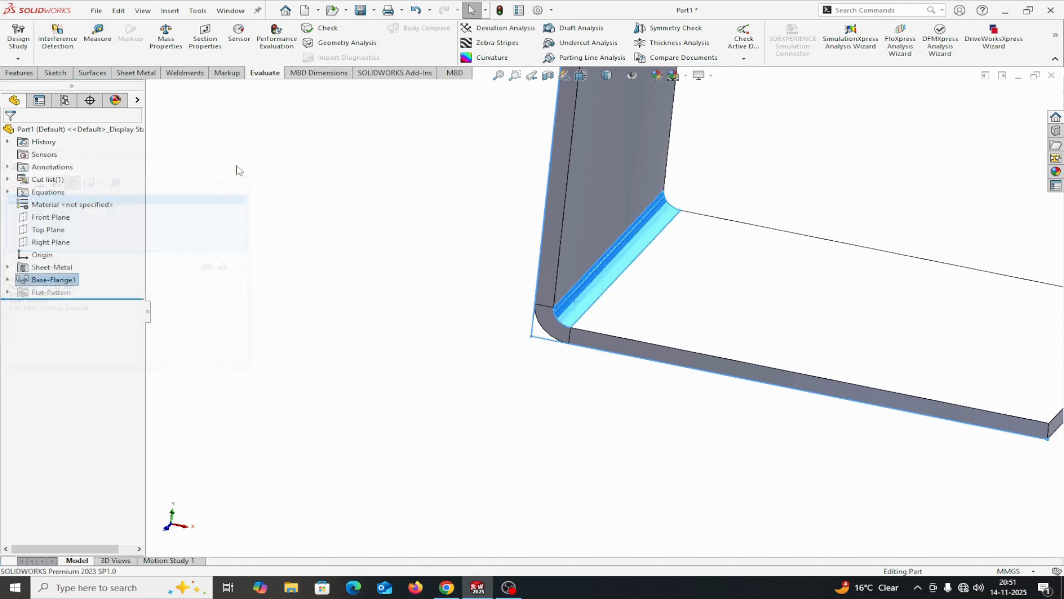
Measure the outer bend edge at the flange corner
scroll(381, 379, up, 1)
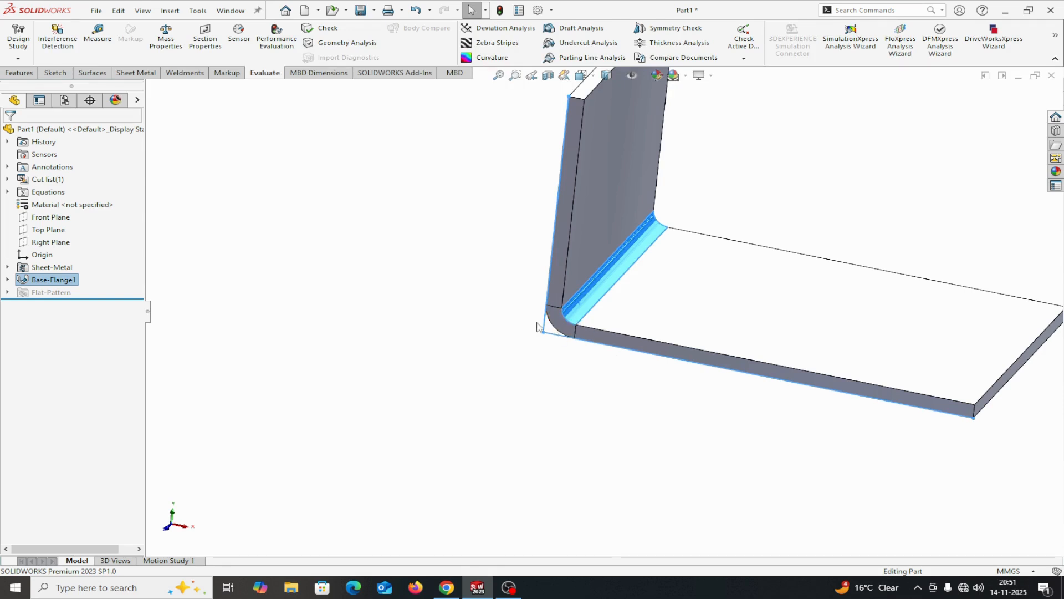
click(98, 34)
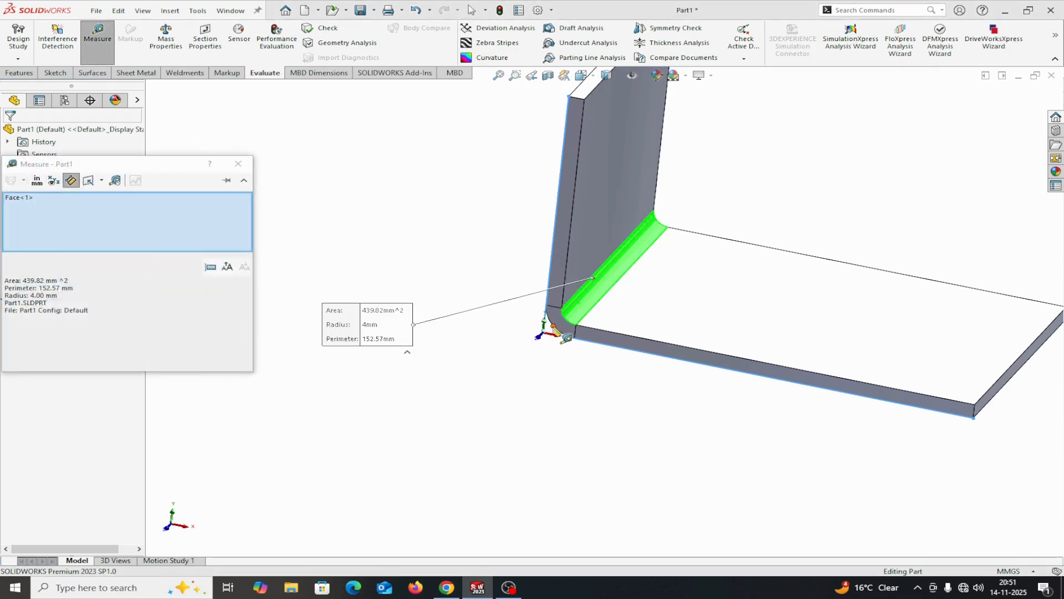
click(551, 315)
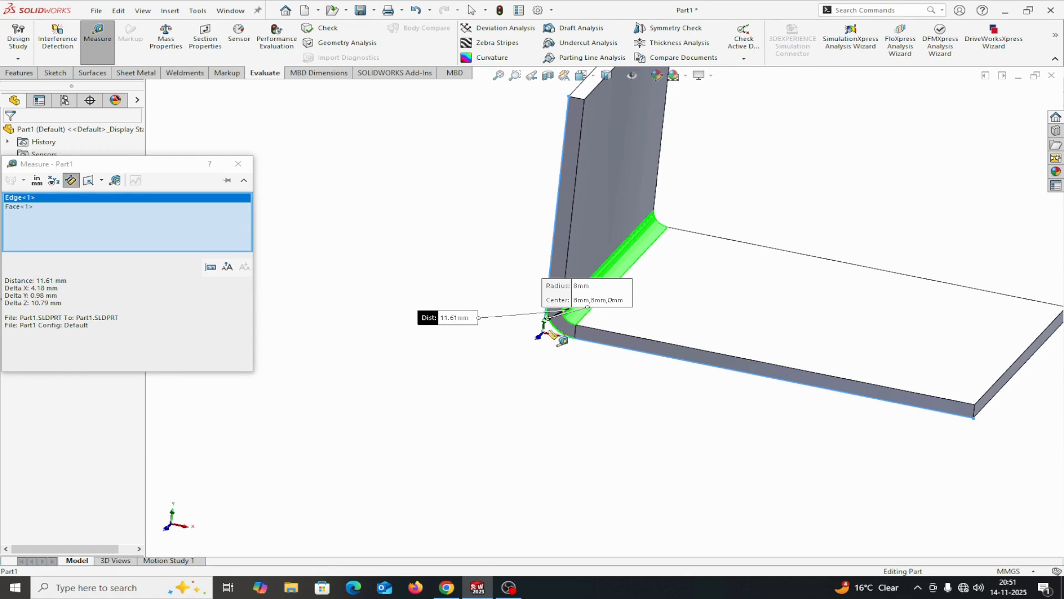
click(238, 163)
key(z)
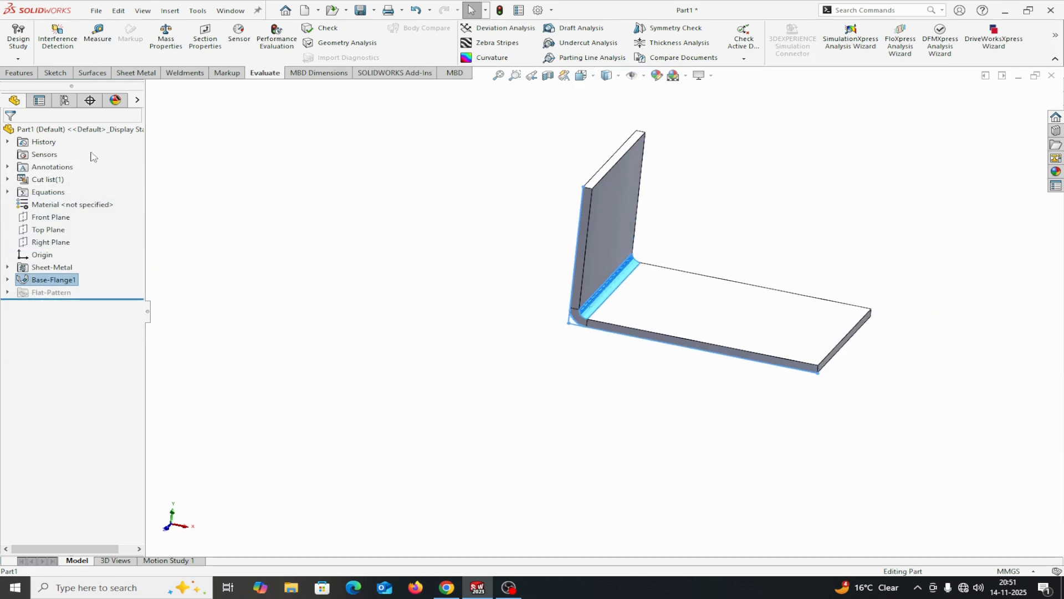
click(136, 73)
click(160, 27)
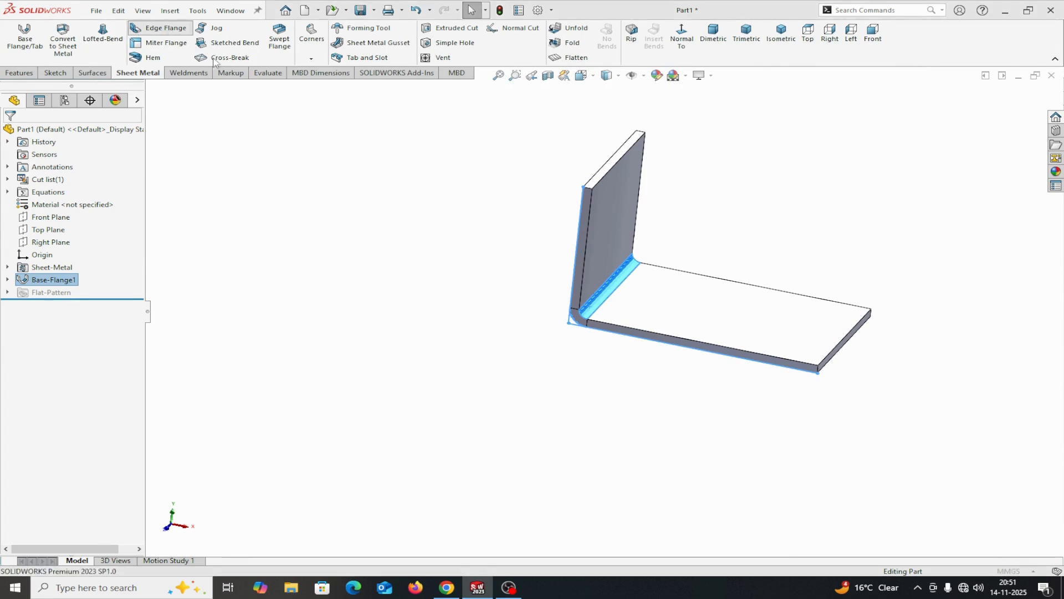
click(628, 239)
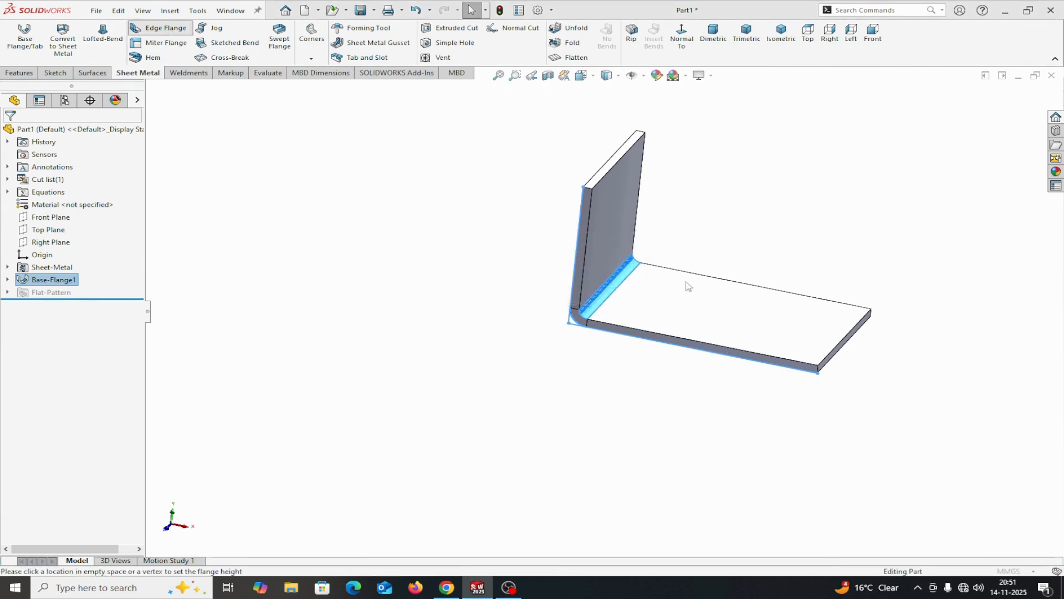
click(833, 378)
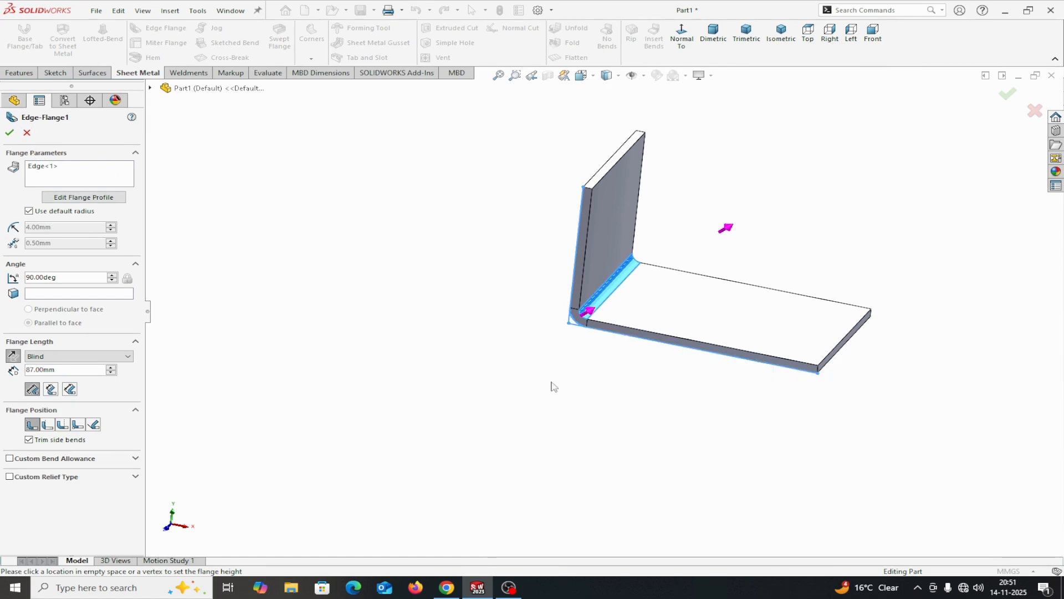
click(27, 133)
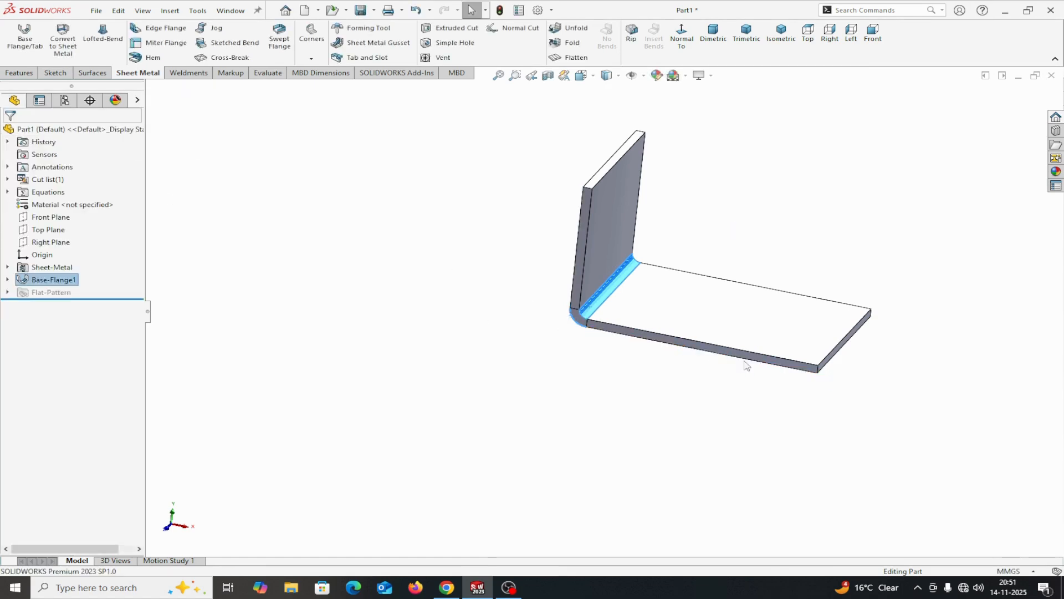
click(162, 28)
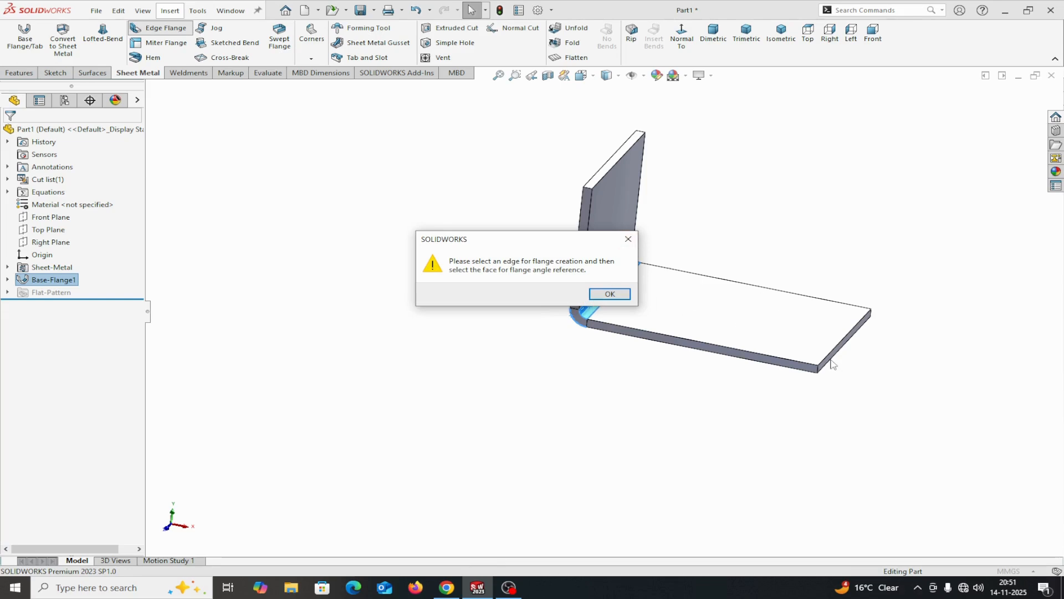
click(613, 295)
click(572, 312)
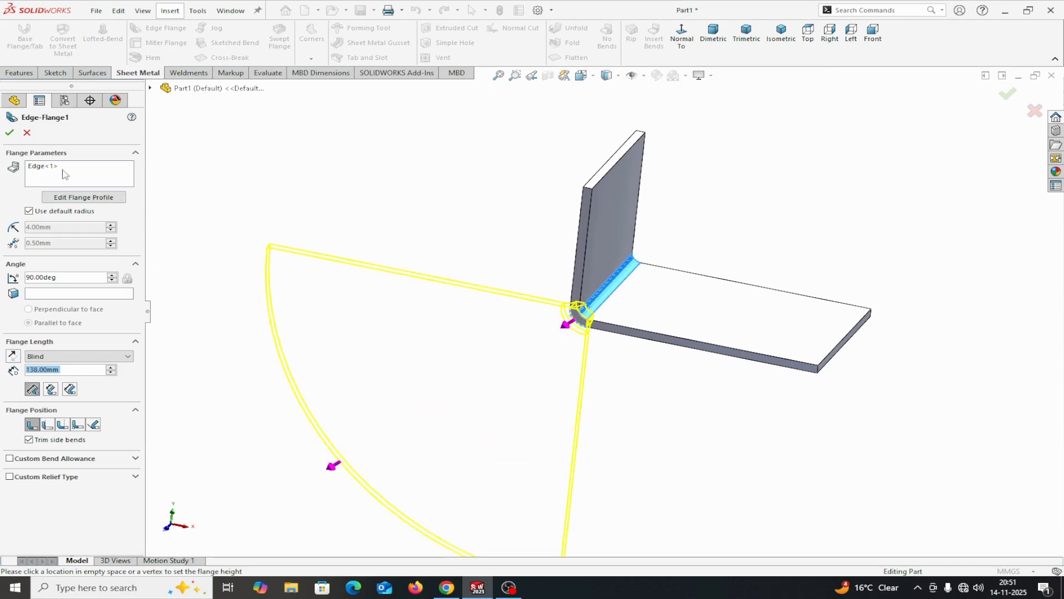
click(26, 132)
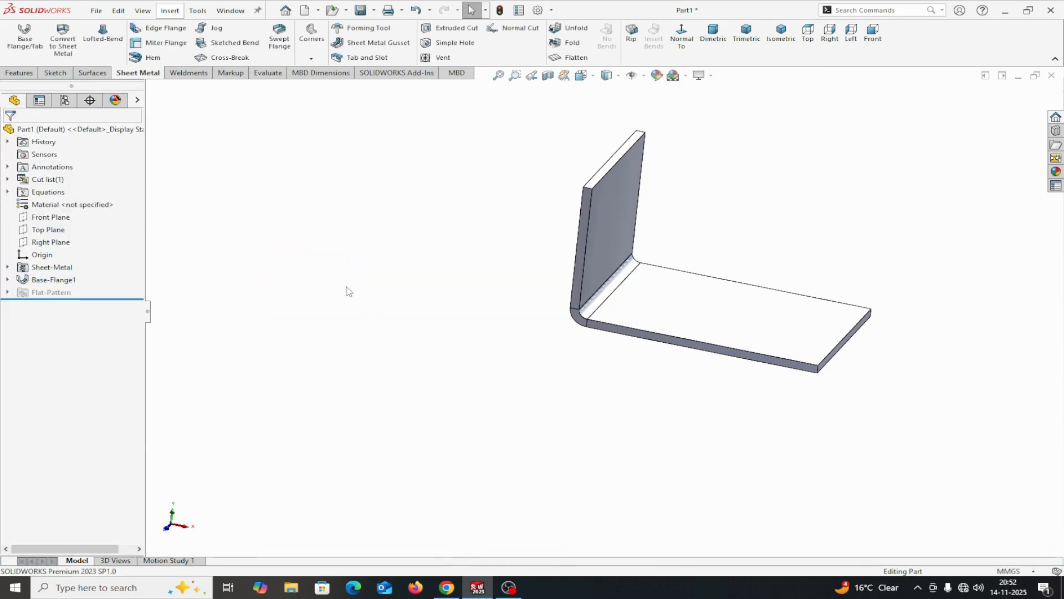
Add a downward 90° edge flange on the lower edge at the horizontal leg's free end, with a blind length of 70 mm
click(148, 29)
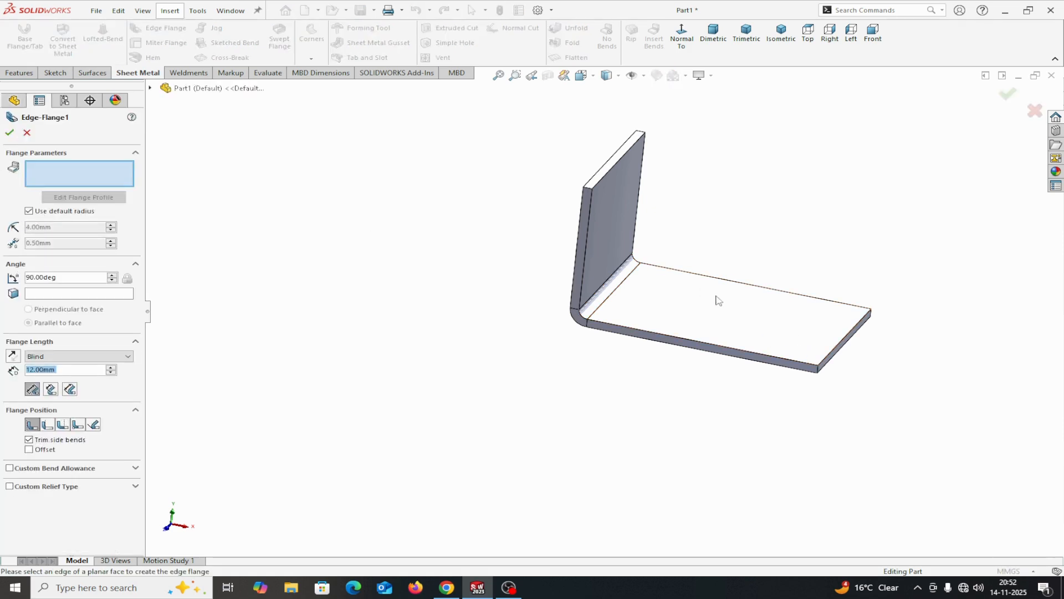
click(825, 364)
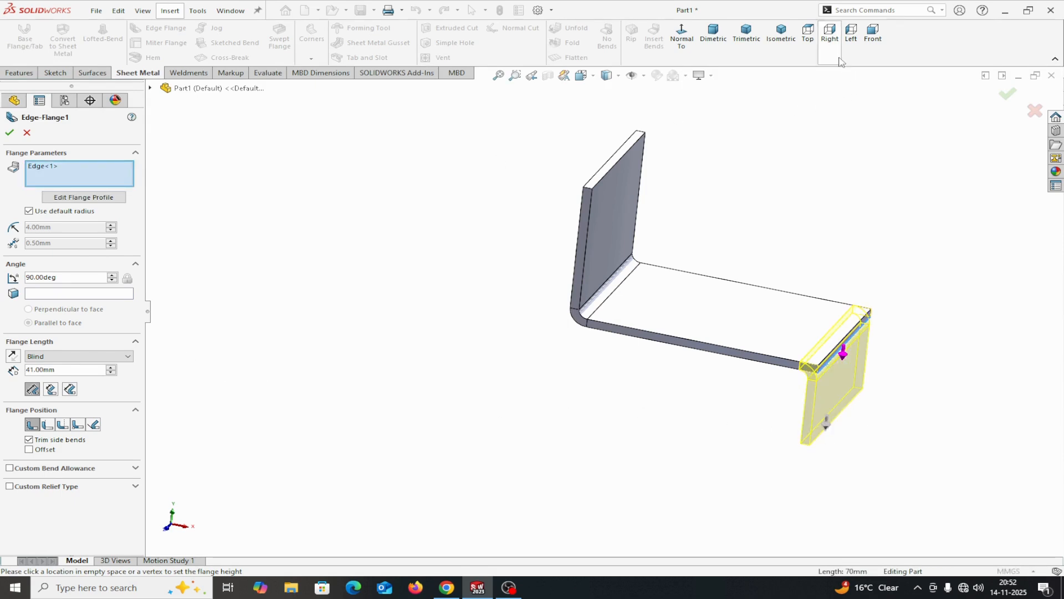
click(873, 37)
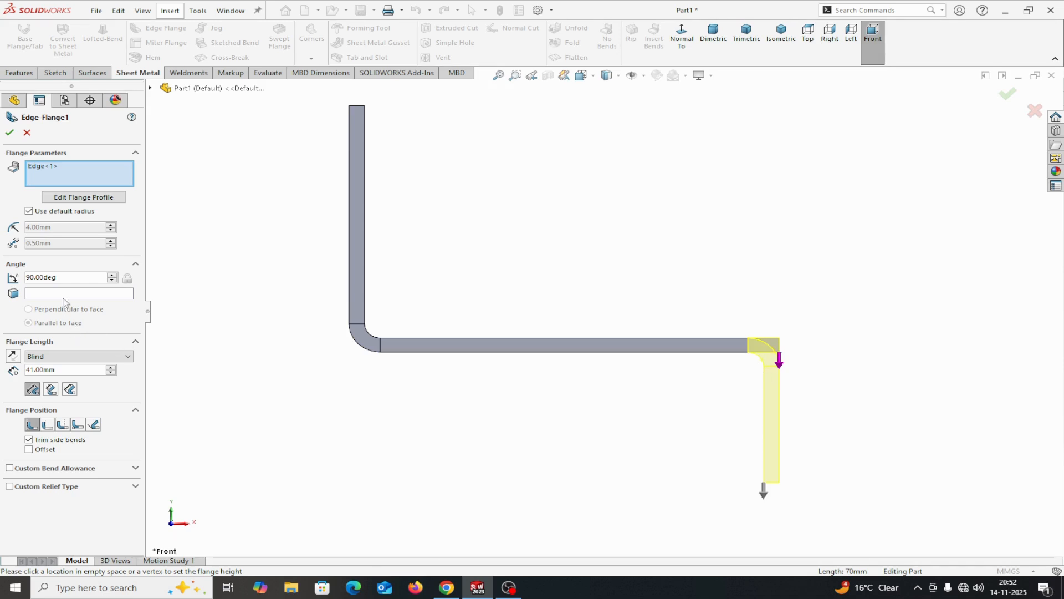
click(29, 212)
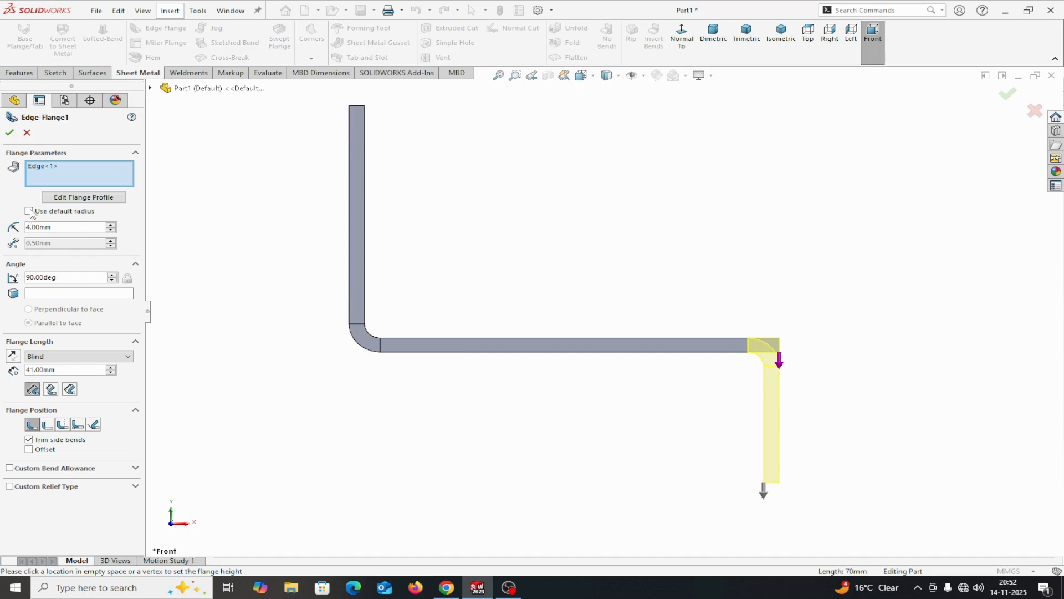
click(30, 211)
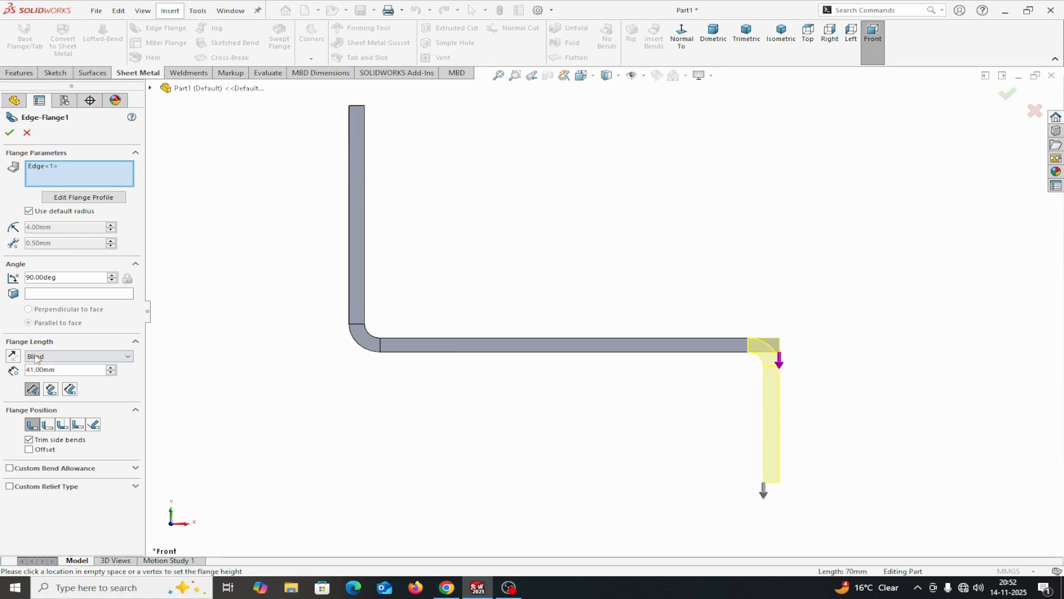
drag(63, 370, 22, 372)
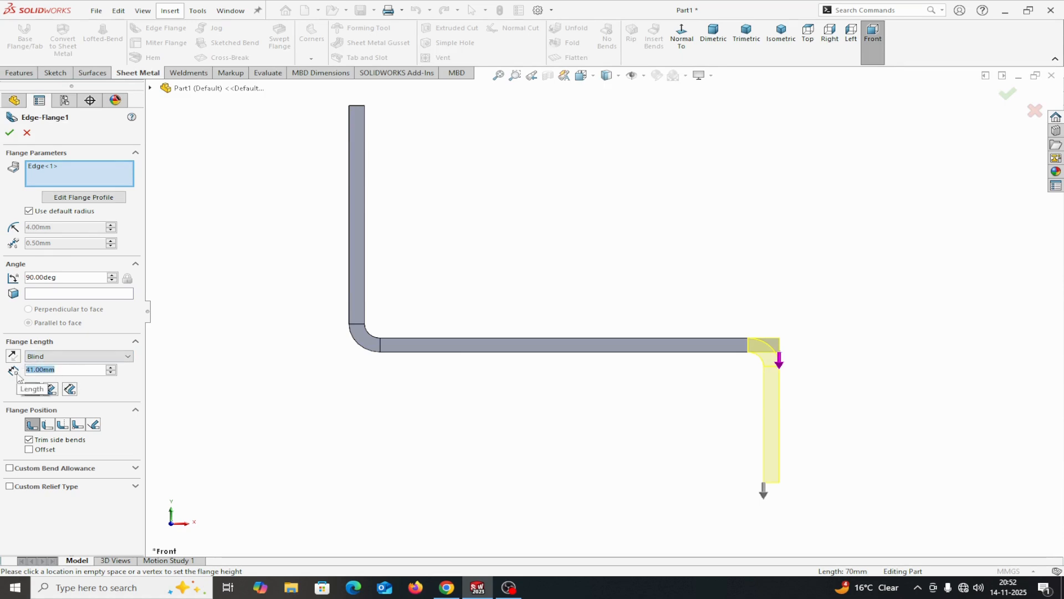
text(70)
key(Return)
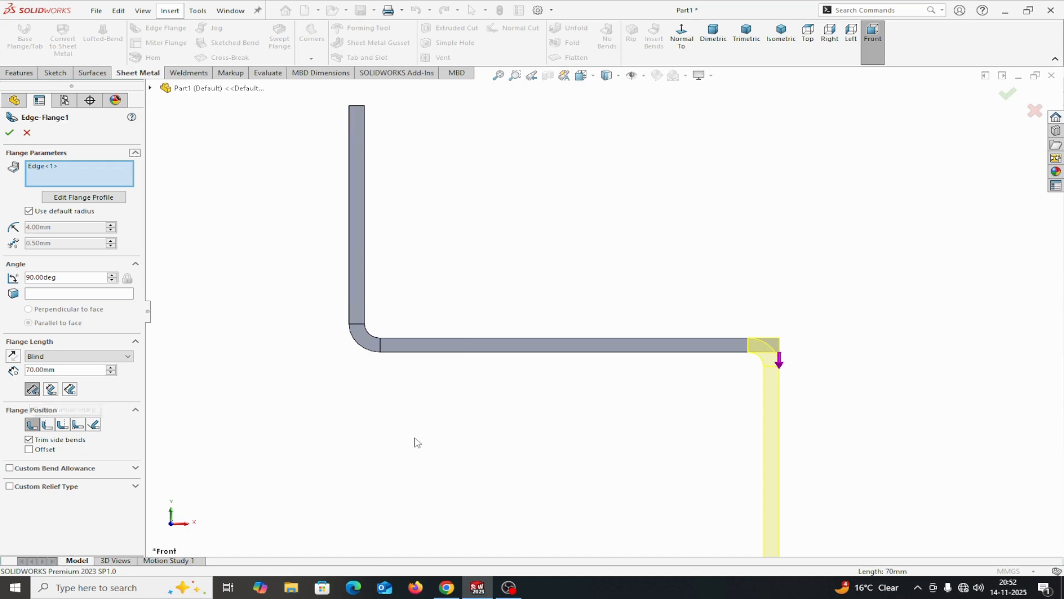
key(z)
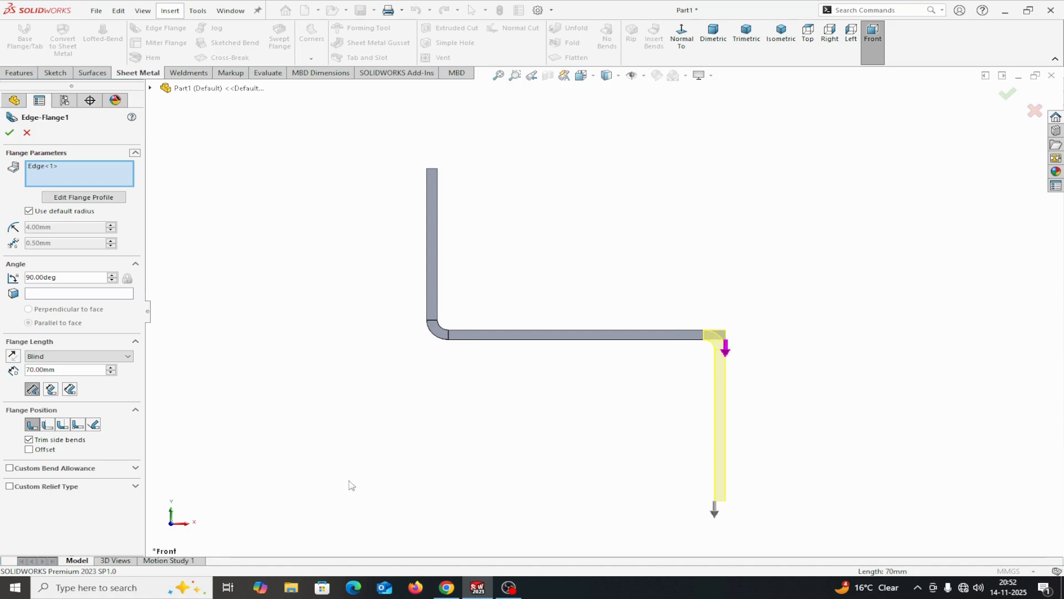
Compare the flange length references and positions, keep Outer Virtual Sharp and Material Inside, and create the edge flange
click(51, 390)
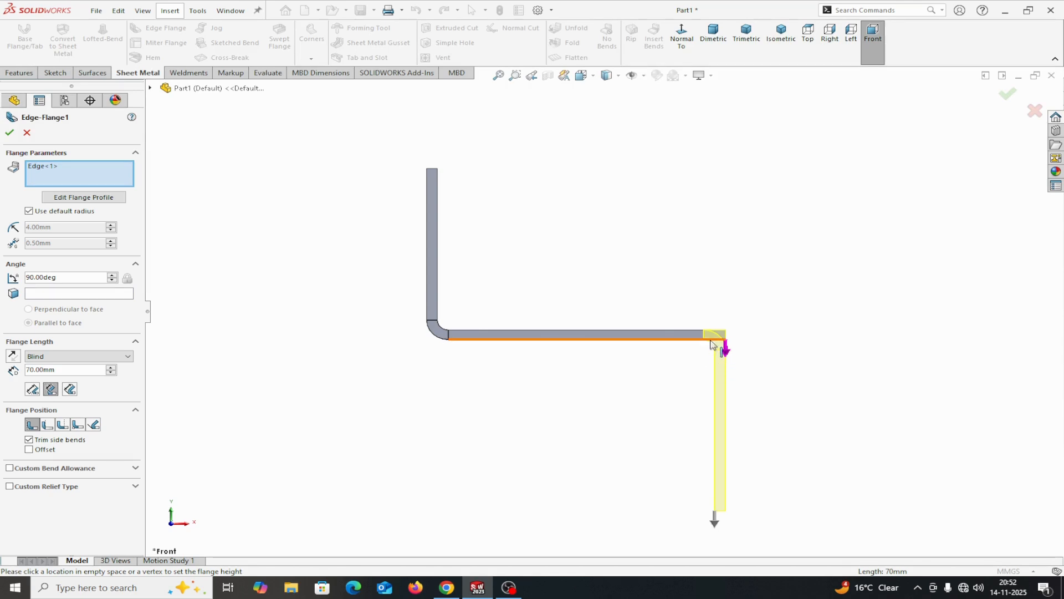
click(32, 388)
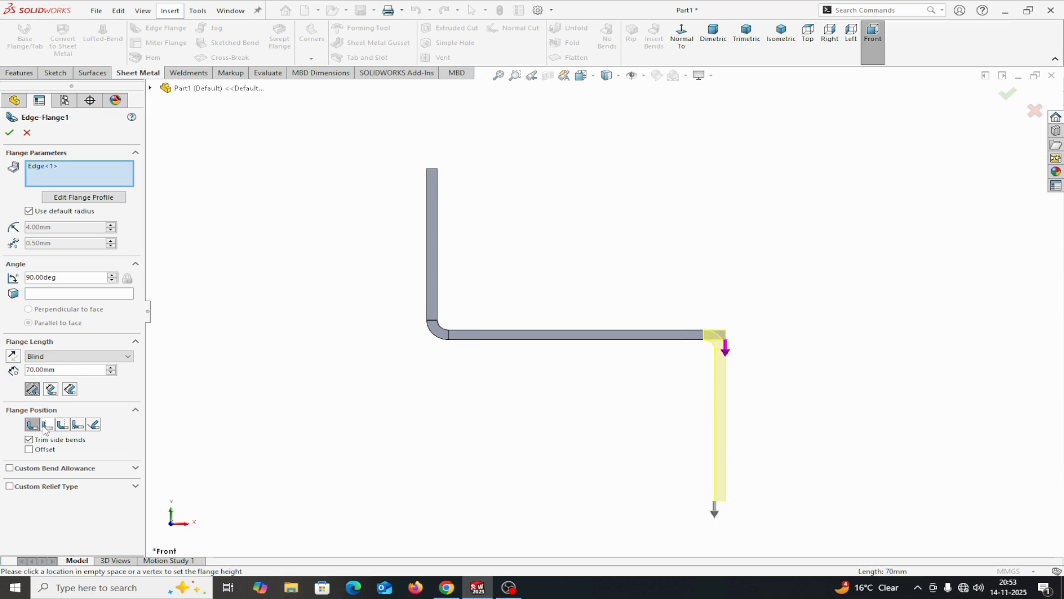
click(47, 425)
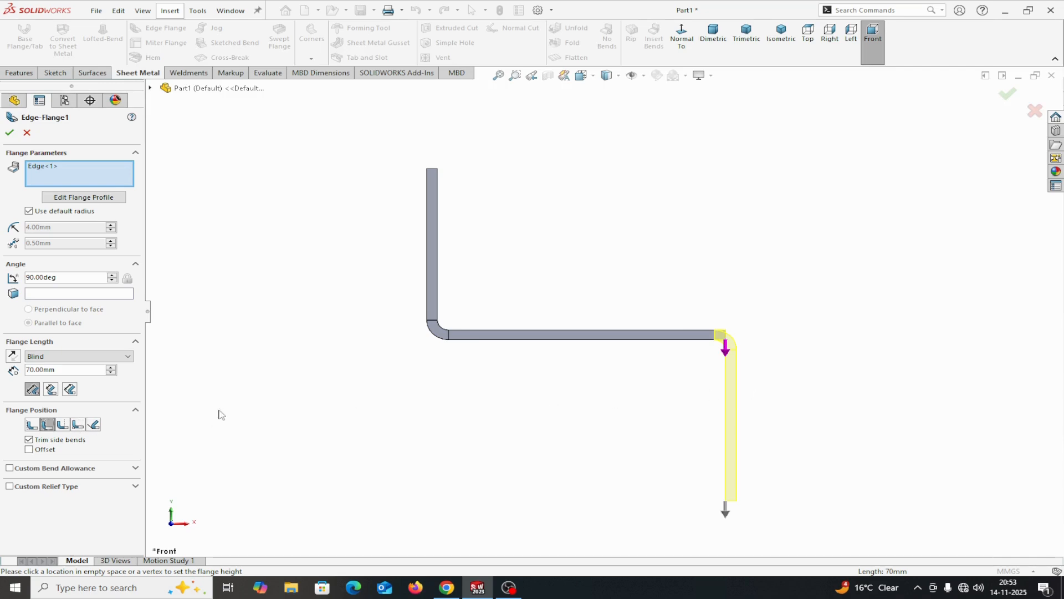
click(63, 424)
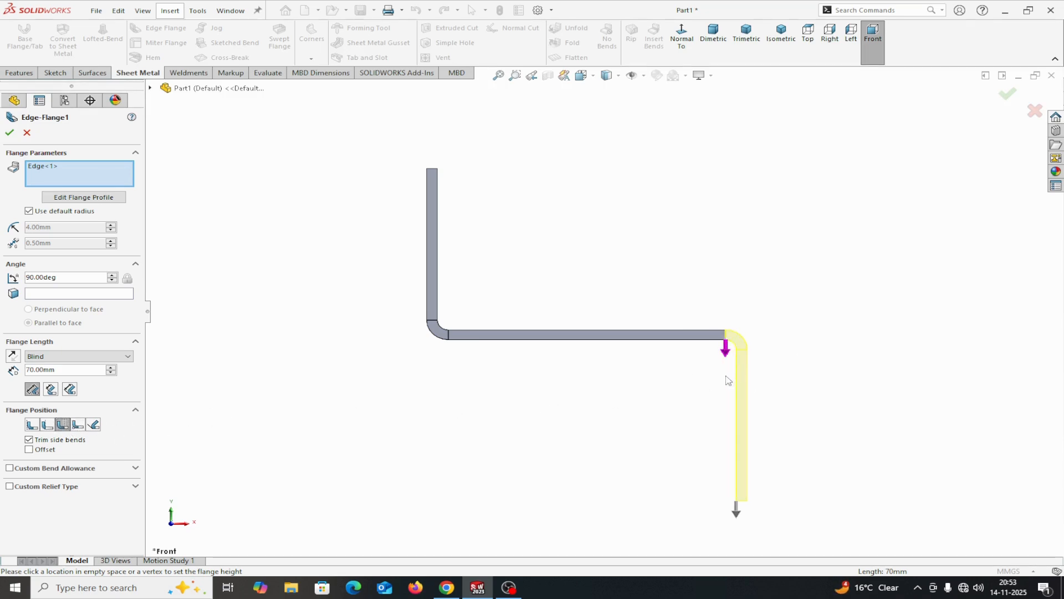
click(32, 425)
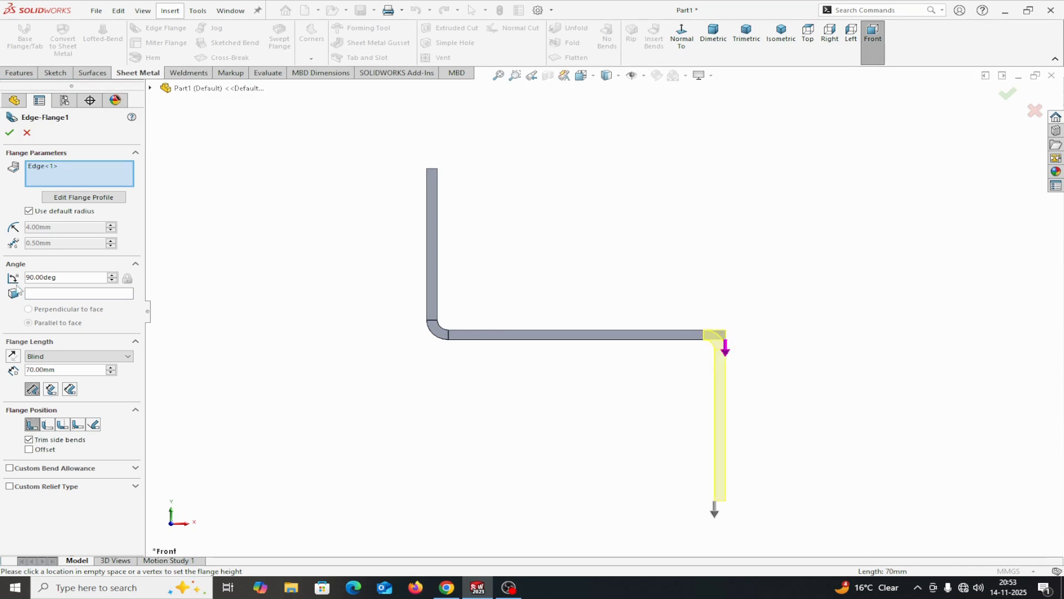
click(10, 132)
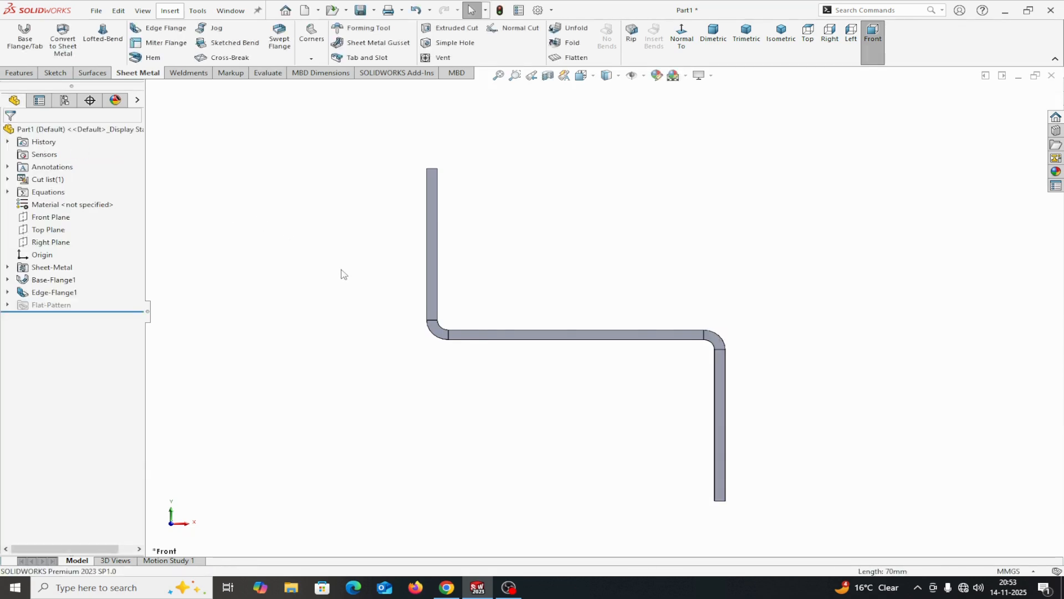
Place a sheet metal gusset across the first bend, using the inner faces of the upright and horizontal legs as supporting faces
middle_drag(343, 274, 308, 300)
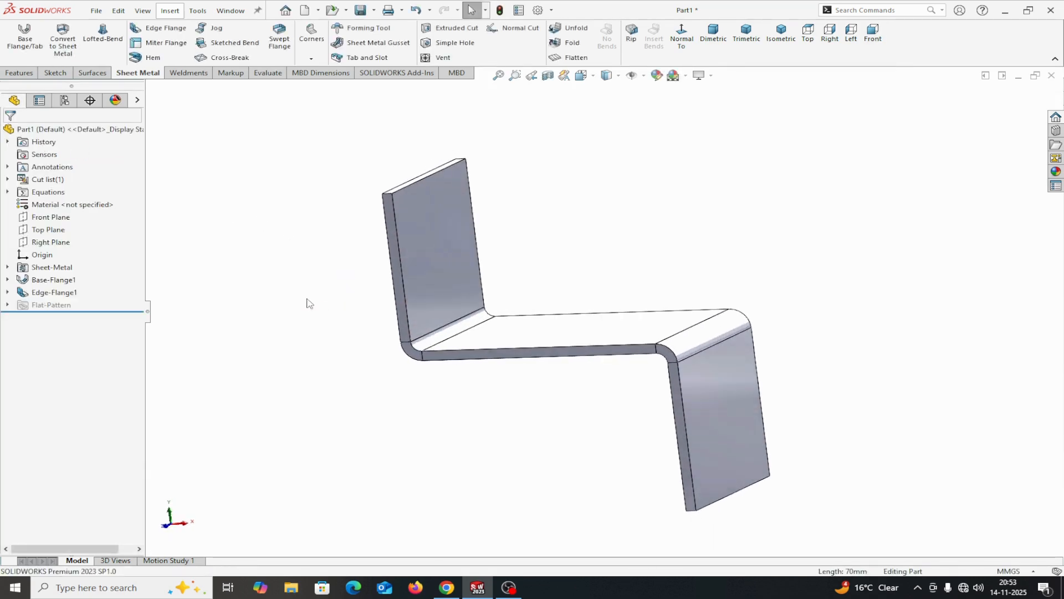
scroll(351, 306, up, 2)
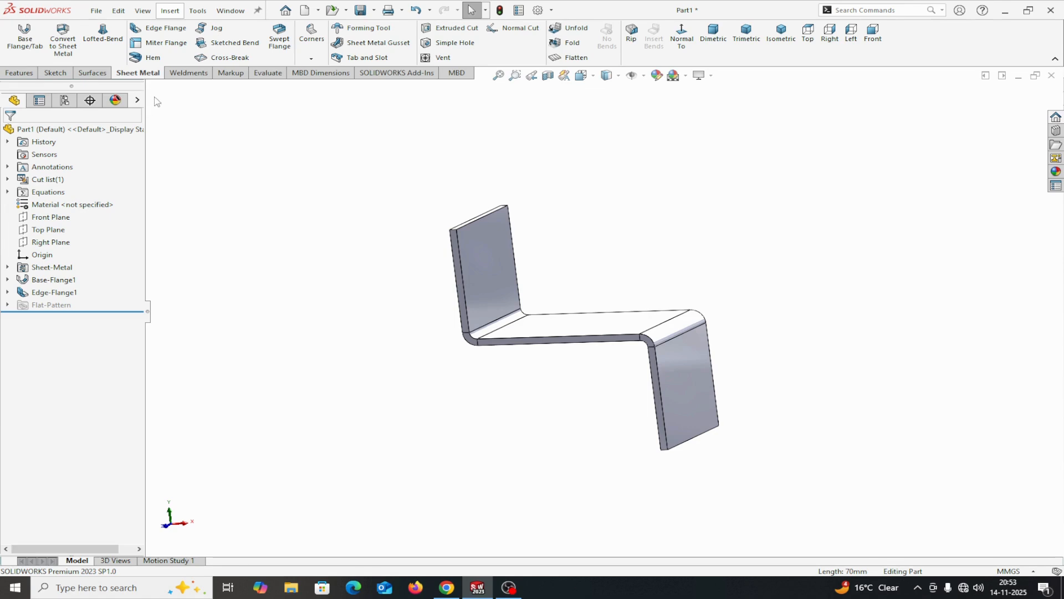
click(394, 47)
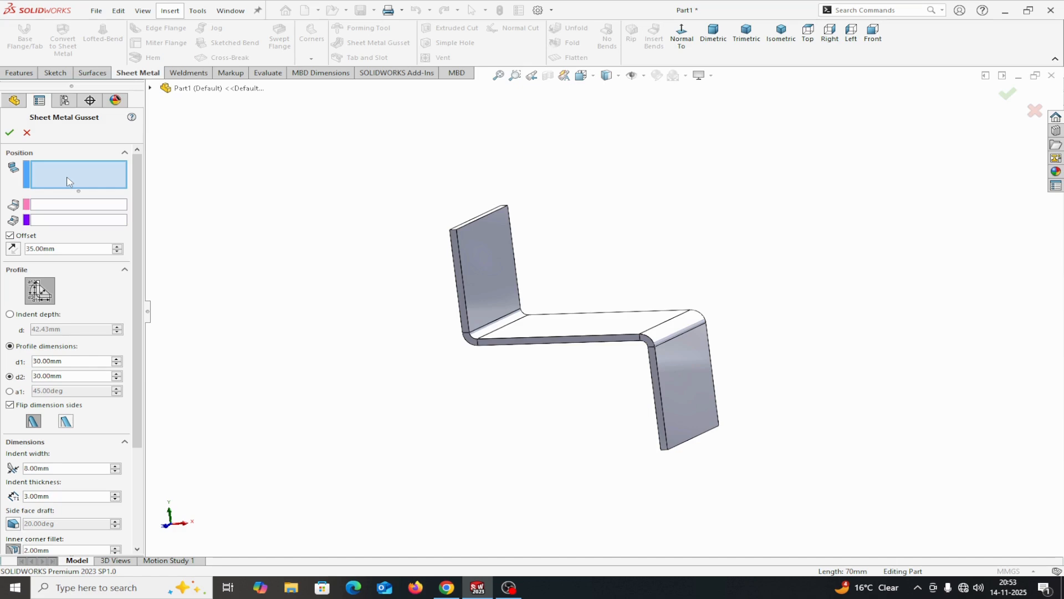
click(488, 278)
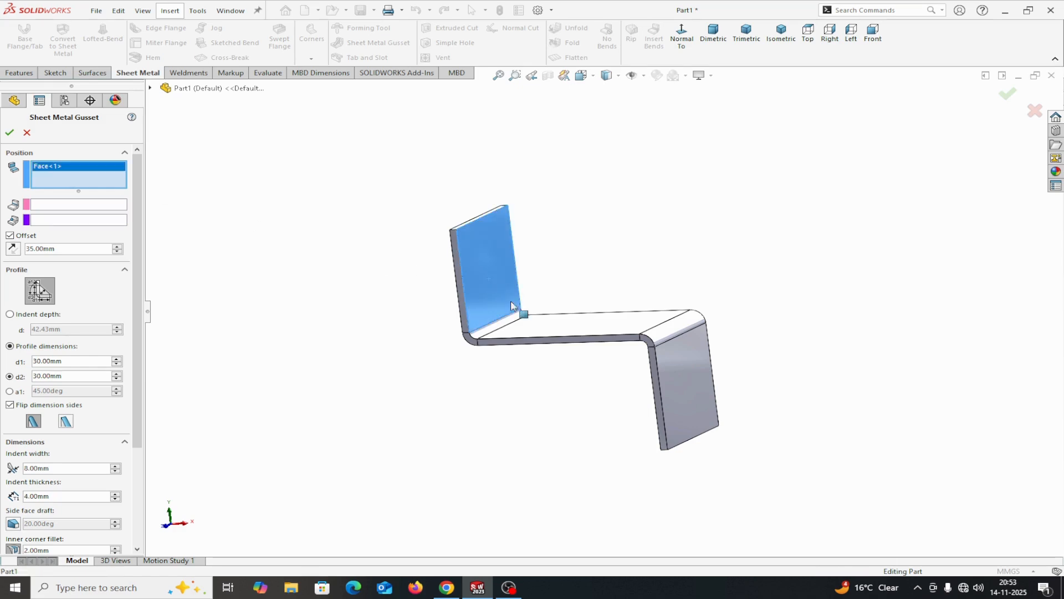
click(543, 331)
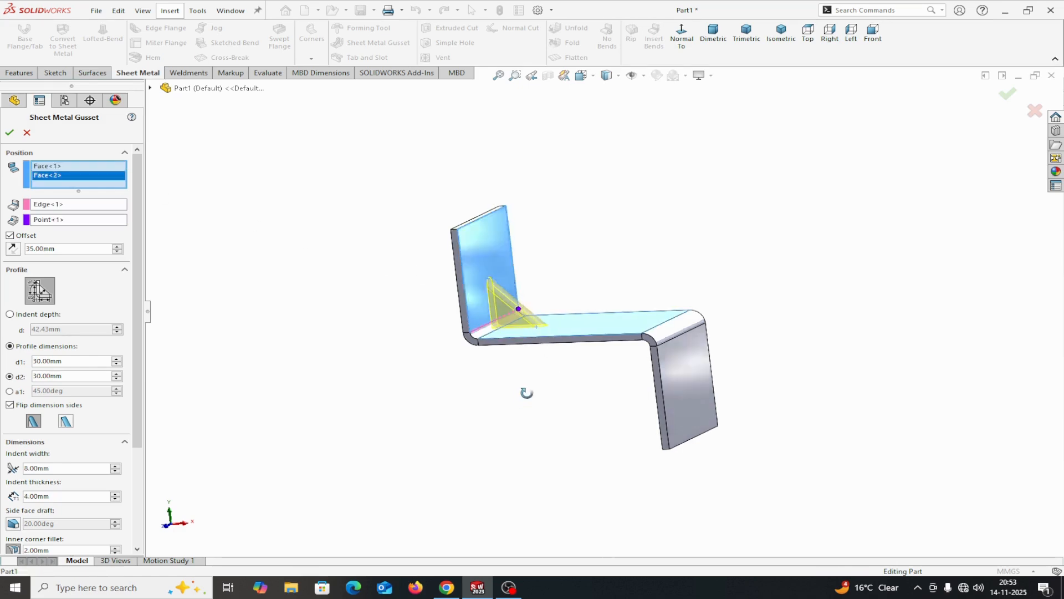
middle_drag(526, 393, 494, 401)
scroll(546, 340, down, 3)
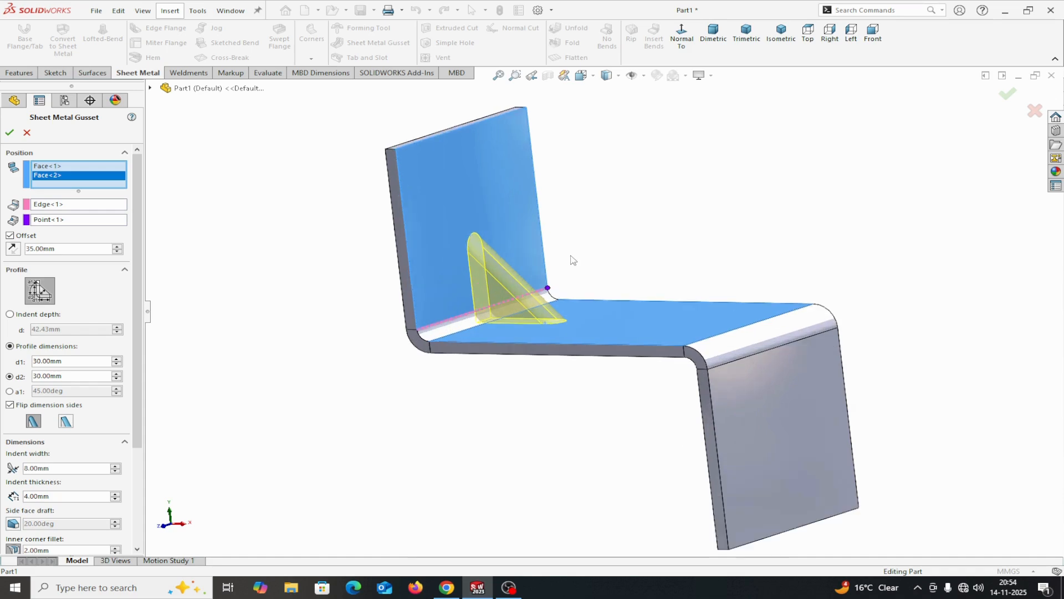
mouse_move(573, 260)
middle_down()
mouse_move(570, 252)
mouse_move(557, 271)
middle_up()
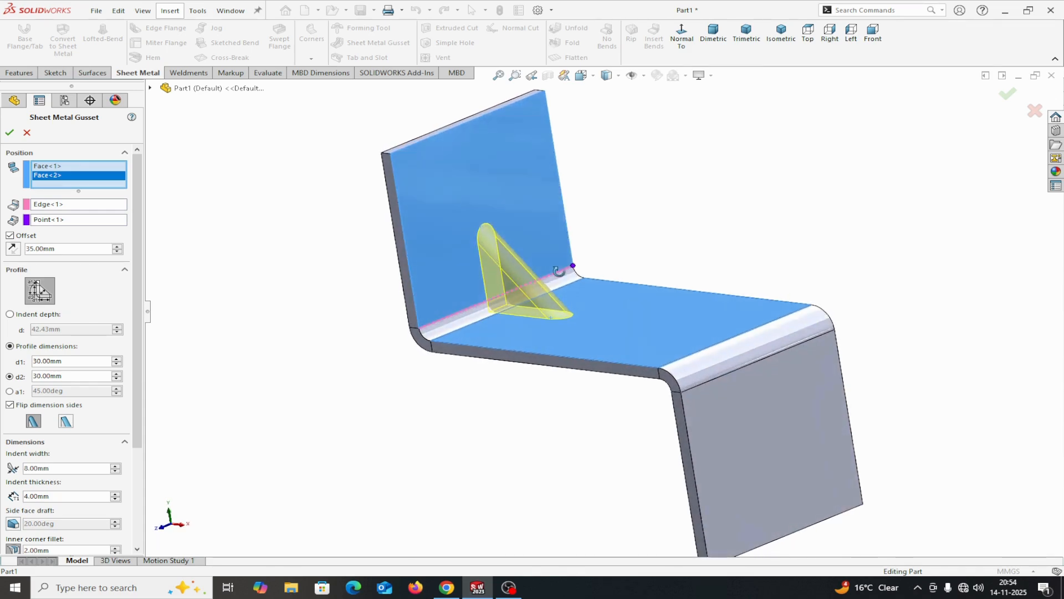
Turn the gusset's offset off to compare its position at the bend's end, and restore the 35 mm offset
click(10, 235)
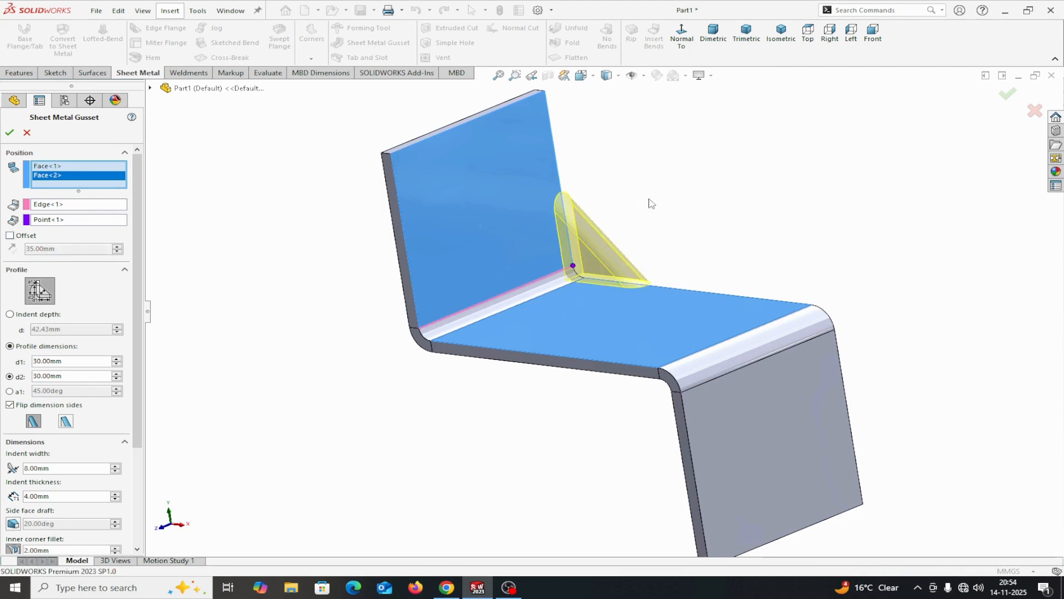
middle_drag(652, 204, 618, 241)
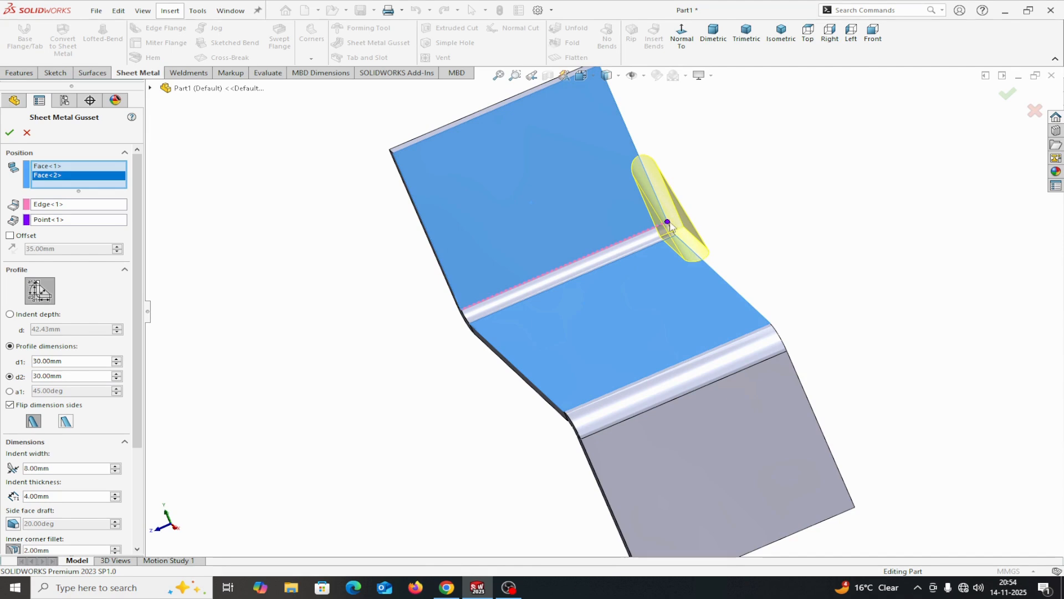
scroll(669, 224, down, 5)
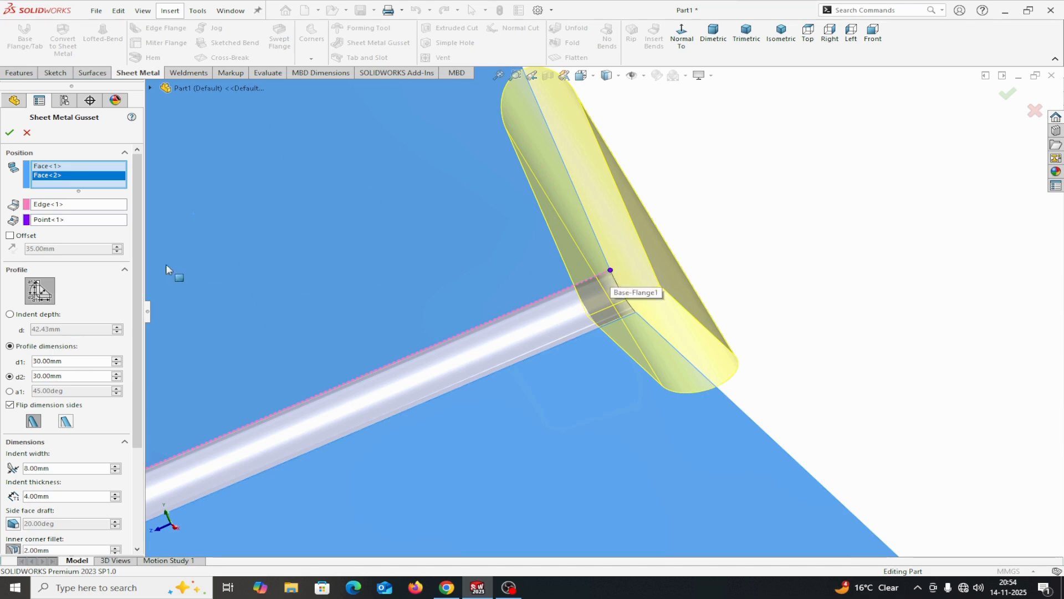
click(10, 235)
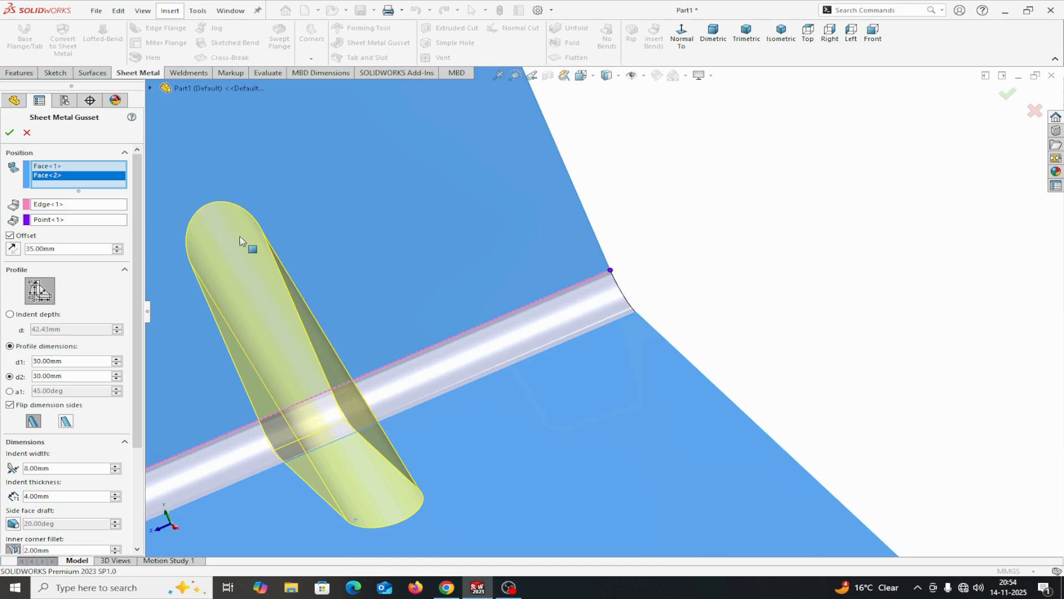
scroll(333, 248, up, 3)
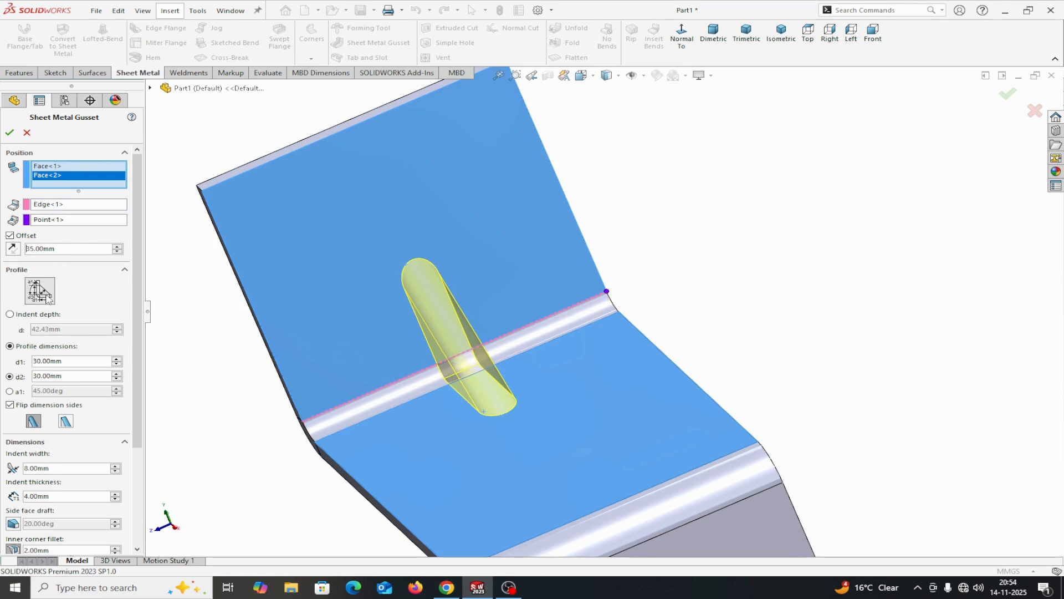
Define the gusset's profile by indent depth, set the depth to 30 mm, and try to create the gusset
middle_drag(205, 315, 316, 254)
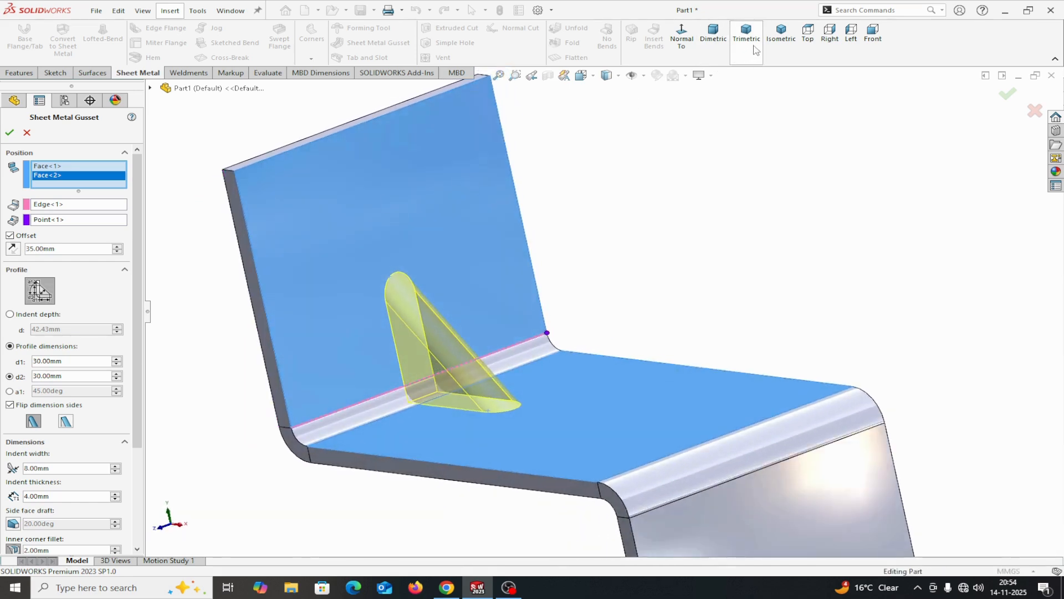
click(869, 43)
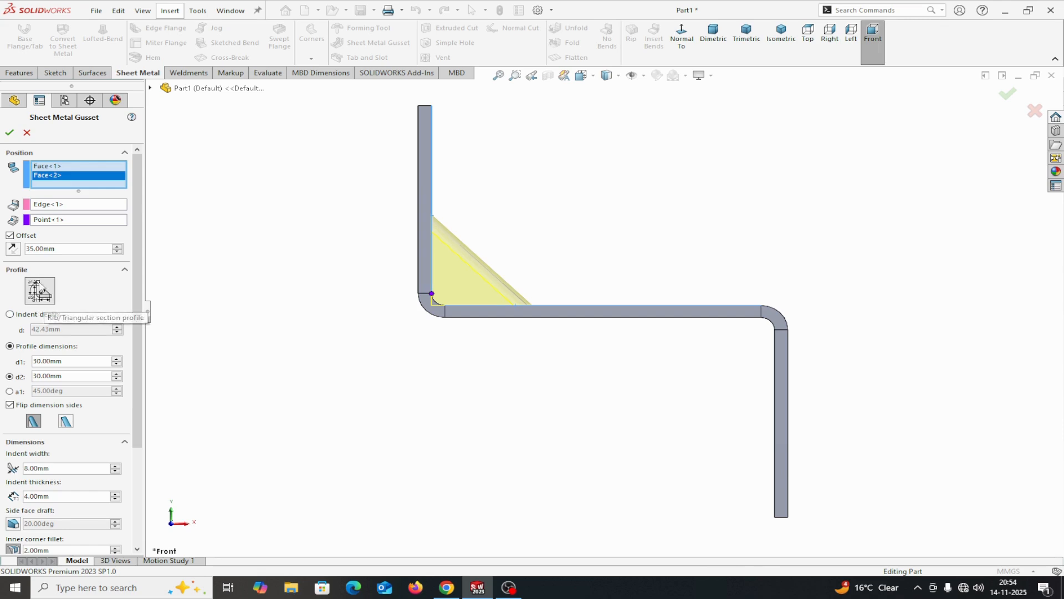
click(45, 302)
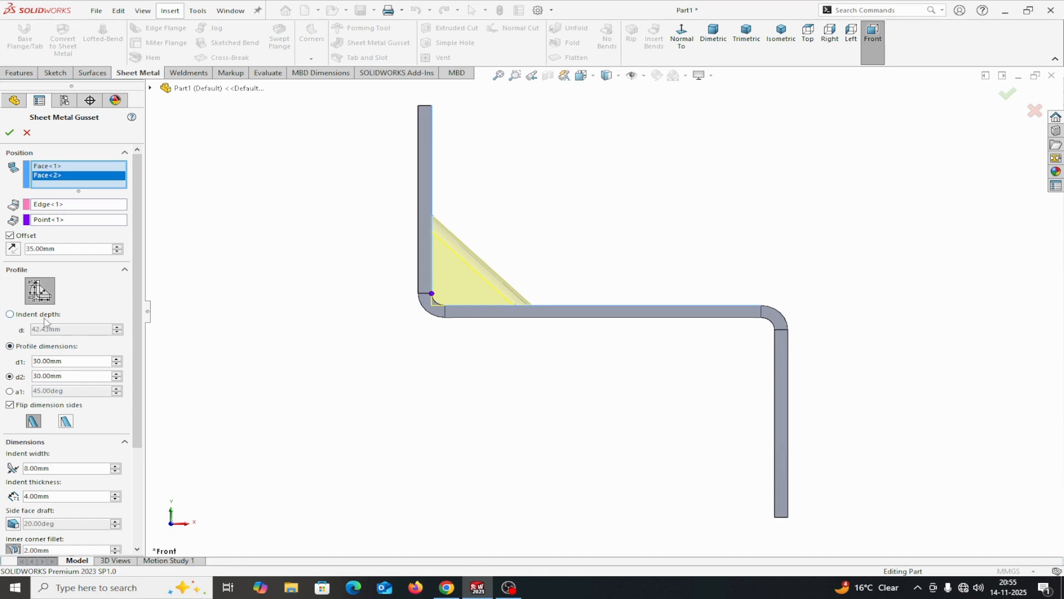
click(10, 315)
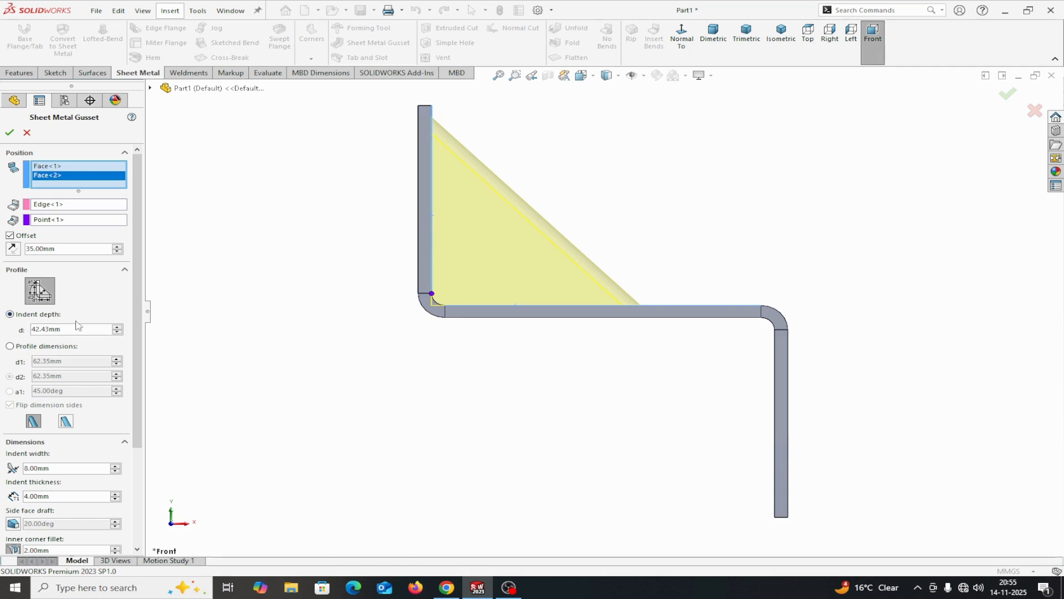
drag(56, 330, 31, 331)
text(30)
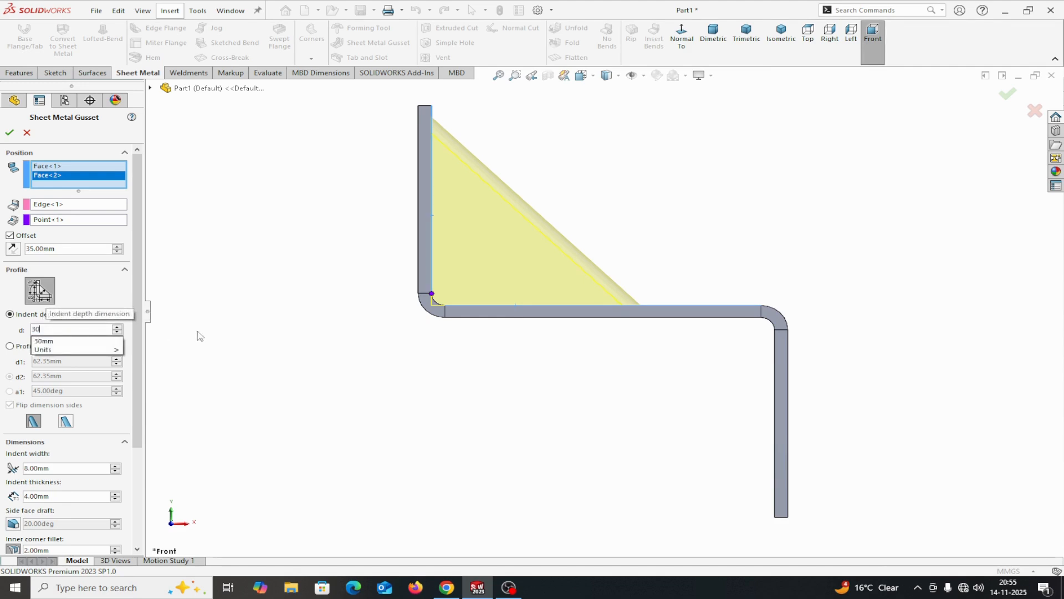
key(Return)
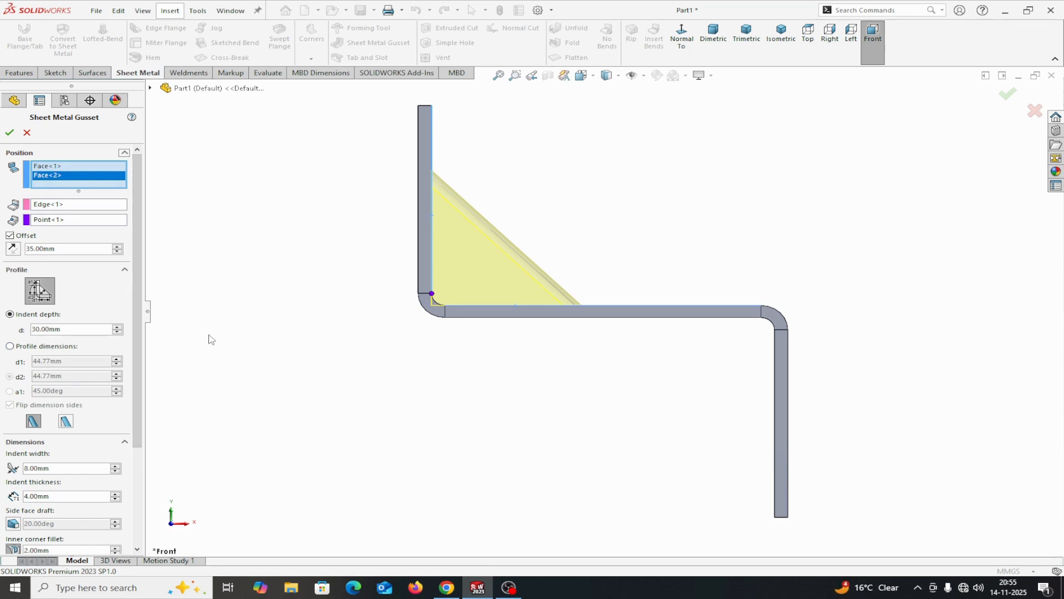
middle_drag(209, 338, 154, 358)
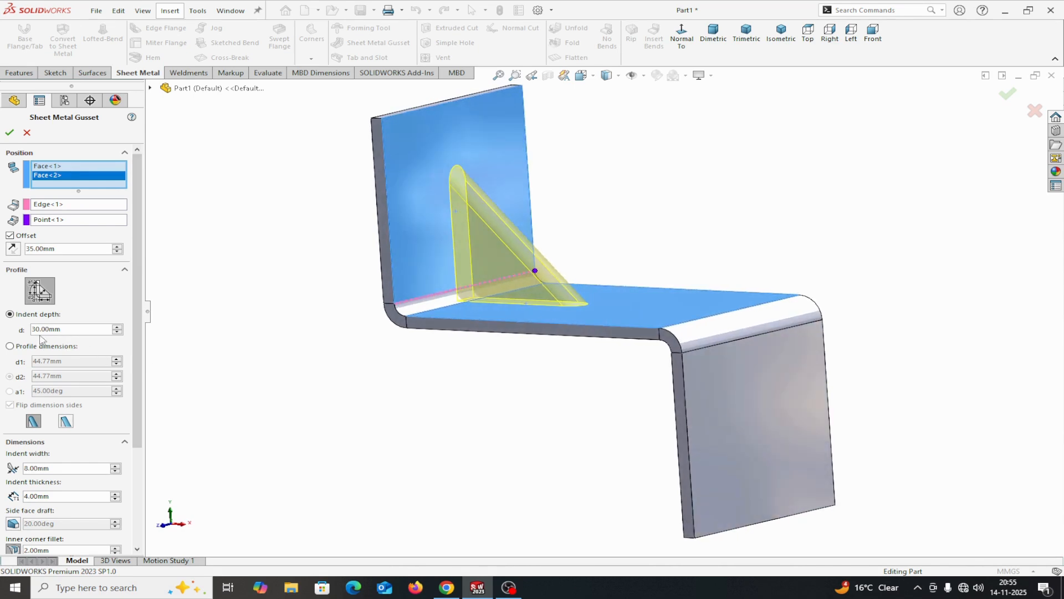
click(9, 134)
Set the gusset's indent depth to 20 mm and try to create the gusset
drag(61, 329, 21, 331)
text(20)
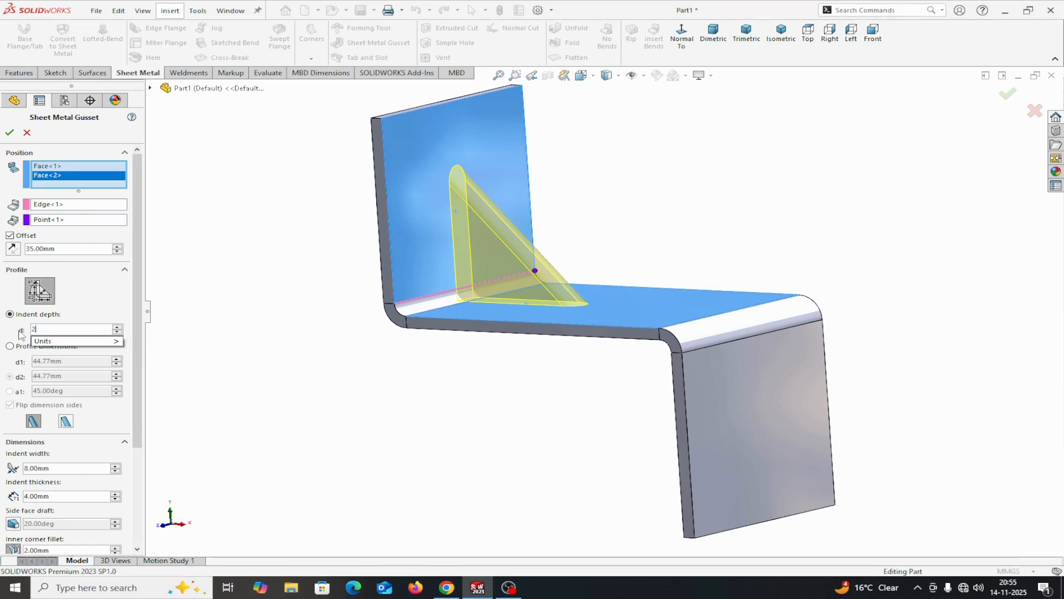
mouse_move(114, 341)
key(Return)
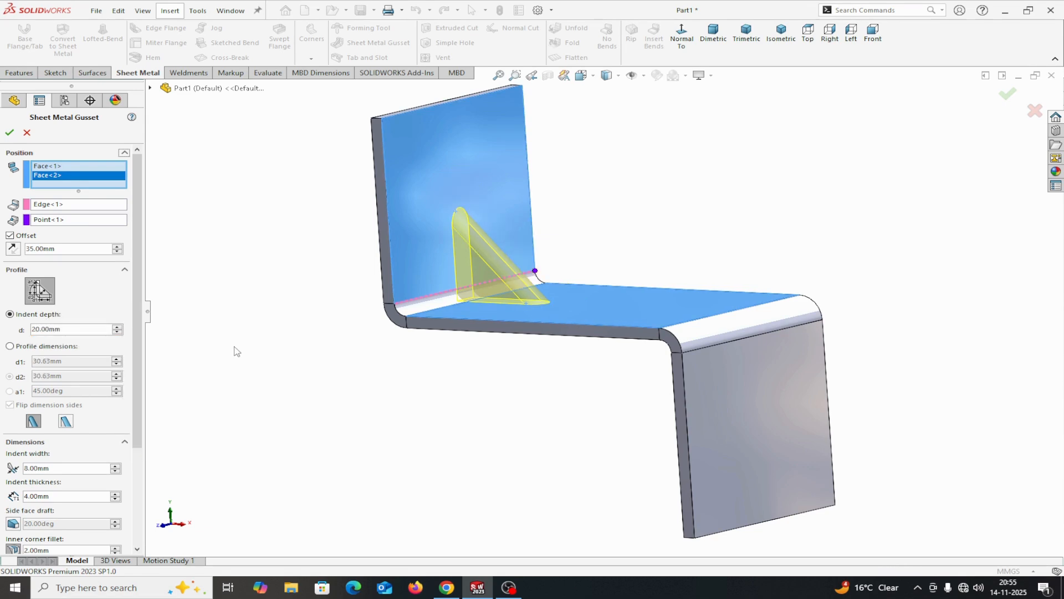
click(10, 133)
Set the gusset's indent thickness to 3 mm and create the gusset
drag(135, 326, 140, 380)
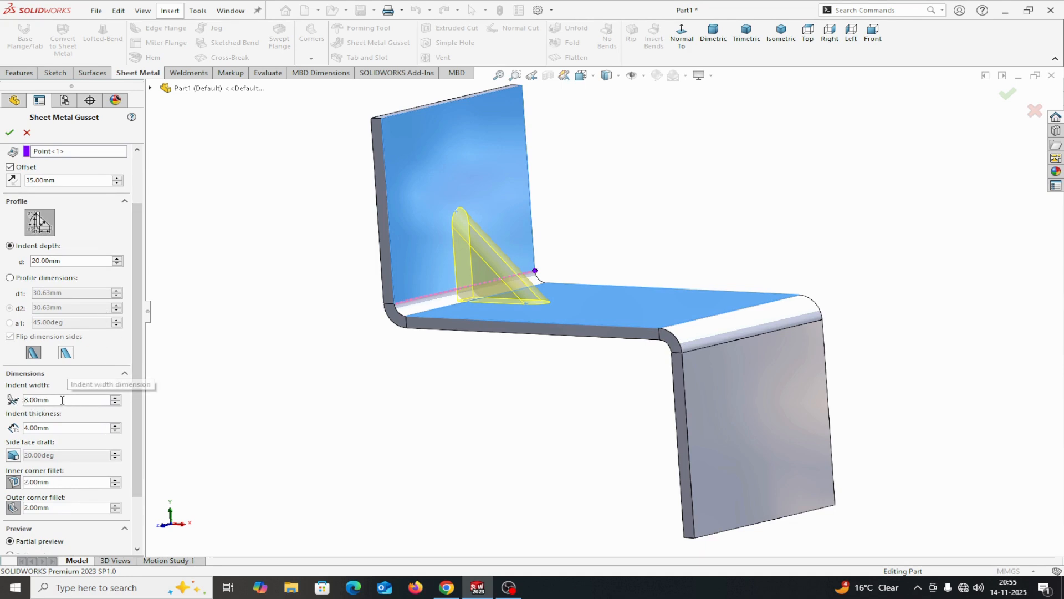
drag(54, 401, 22, 401)
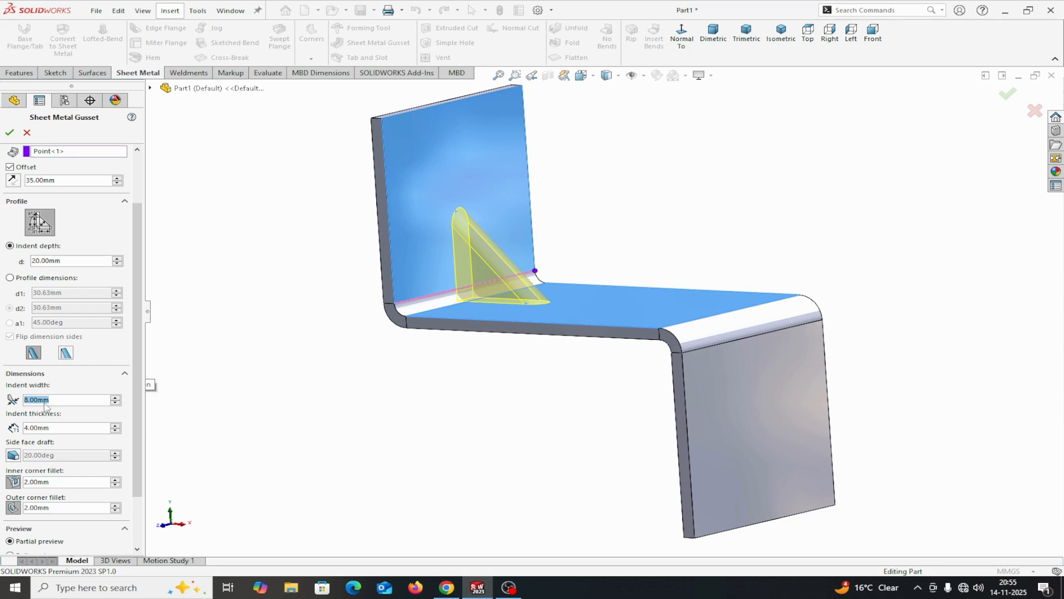
drag(57, 428, 32, 427)
click(10, 134)
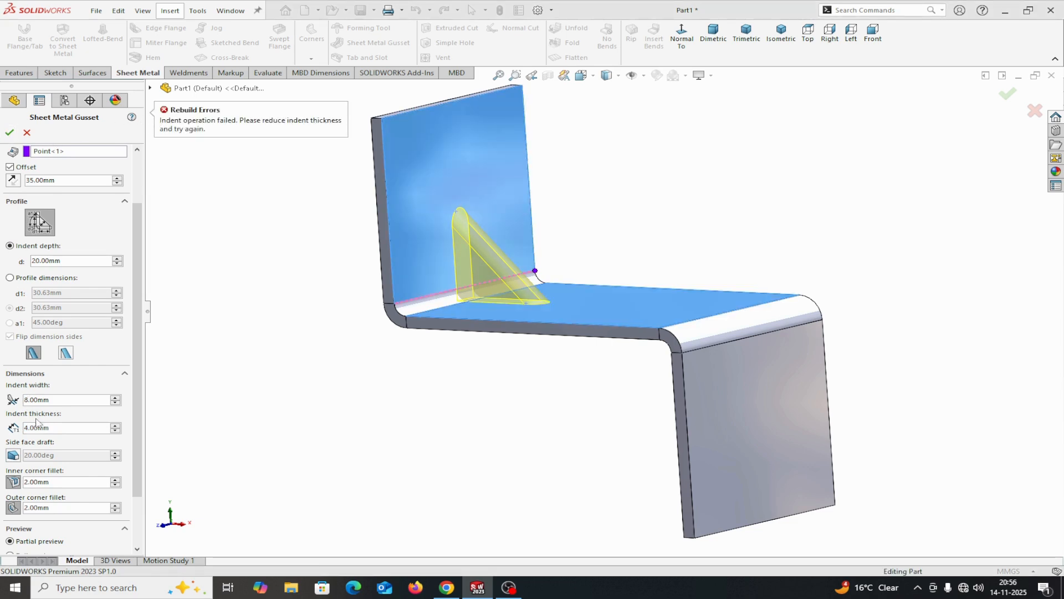
drag(53, 428, 20, 428)
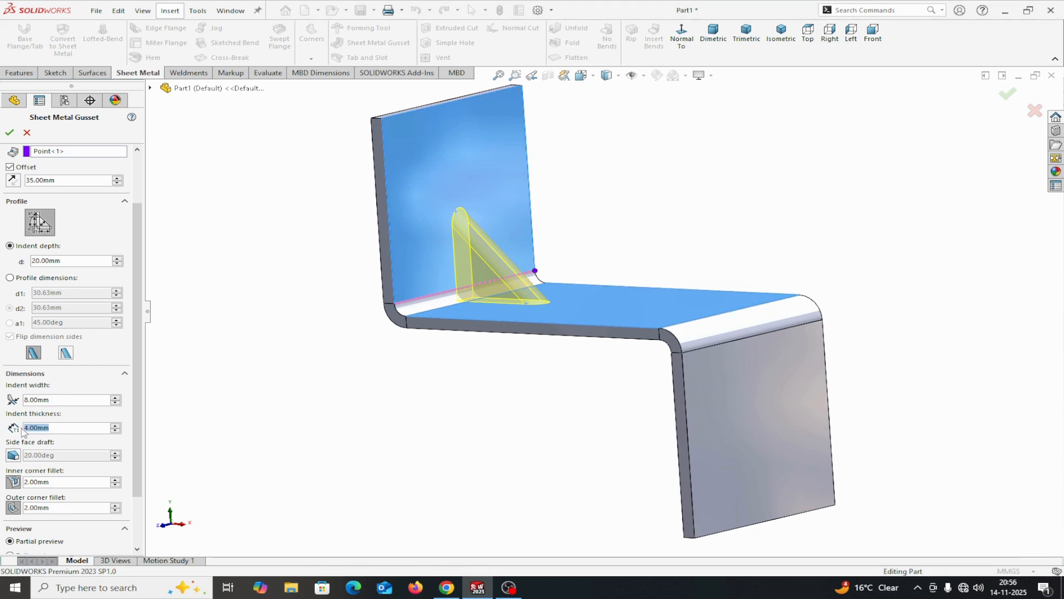
text(3)
key(Return)
click(9, 132)
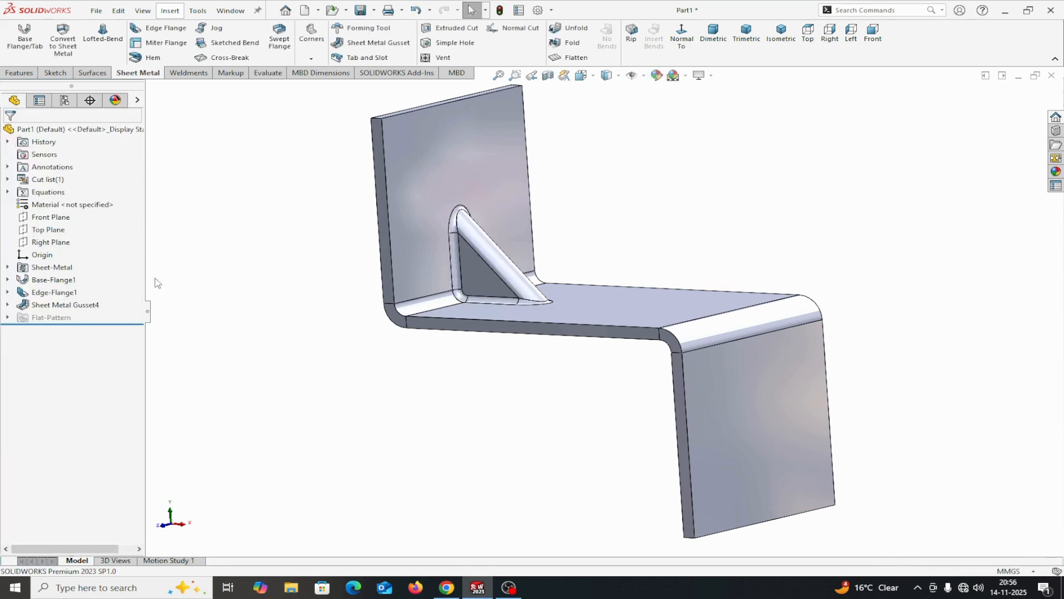
Check the gusset's indent width in its definition and measure the distance between its two opposite outer side faces
right_click(53, 305)
click(63, 271)
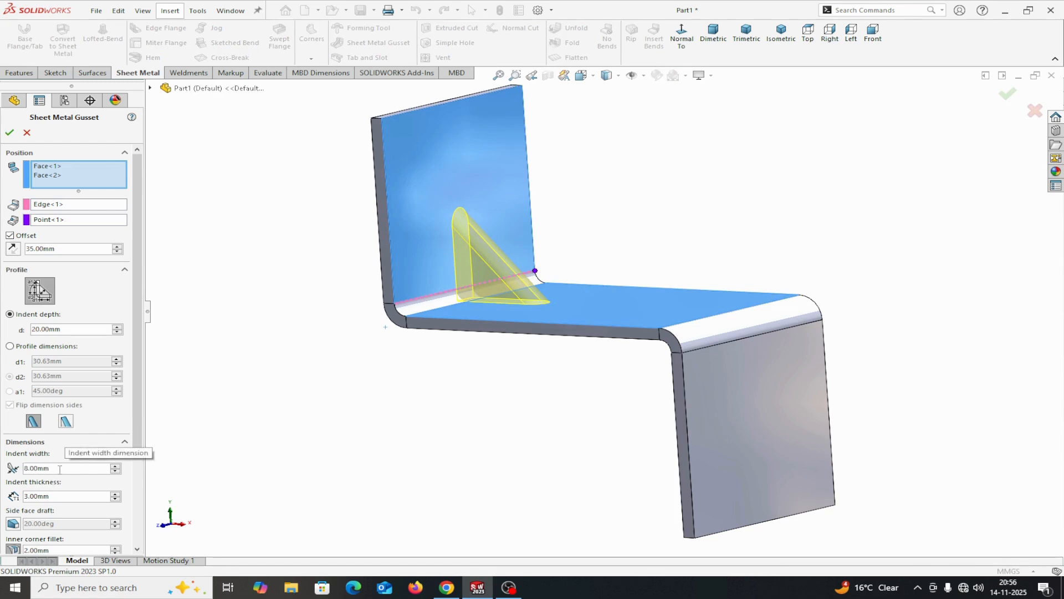
click(10, 133)
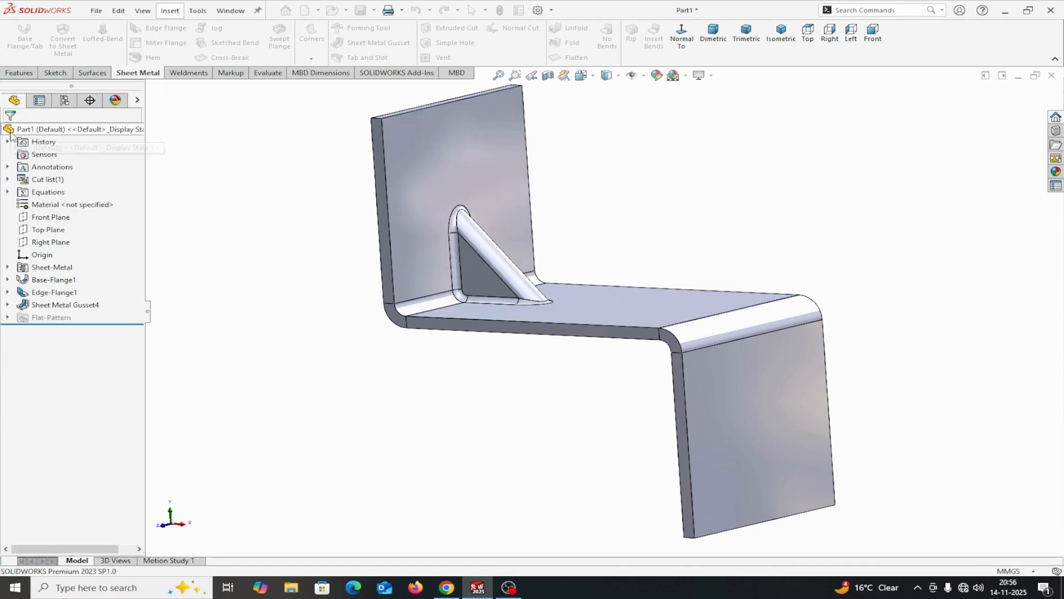
middle_drag(196, 273, 160, 283)
click(262, 73)
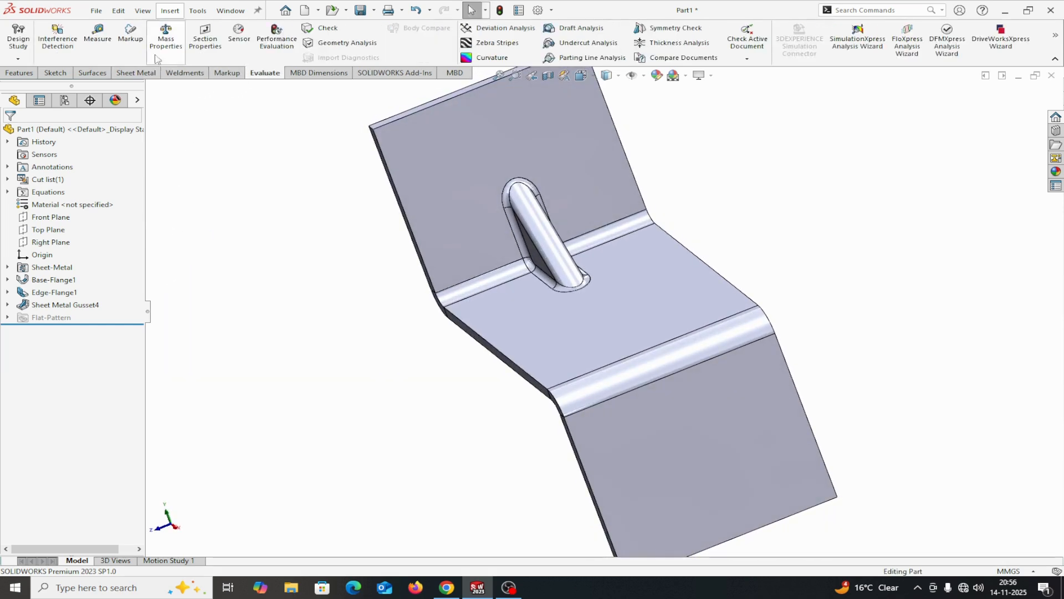
click(98, 34)
middle_drag(689, 175, 655, 188)
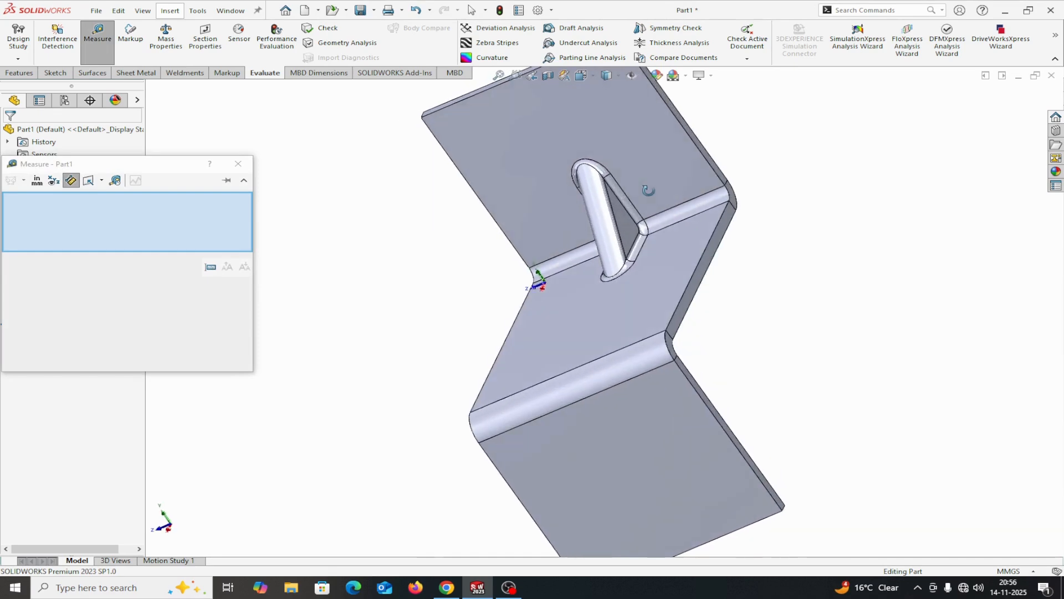
click(626, 221)
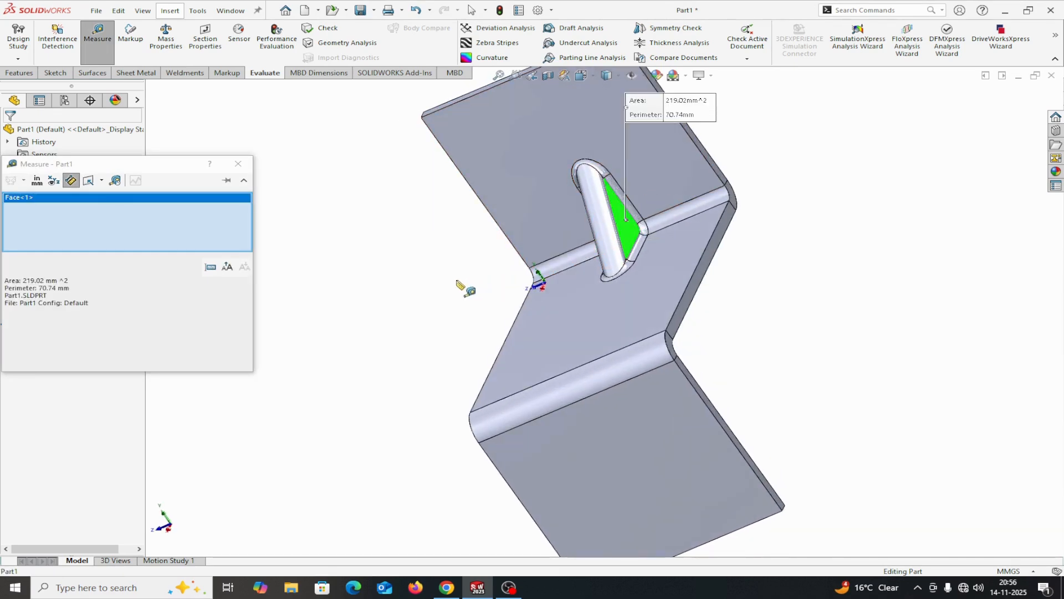
middle_drag(532, 278, 508, 254)
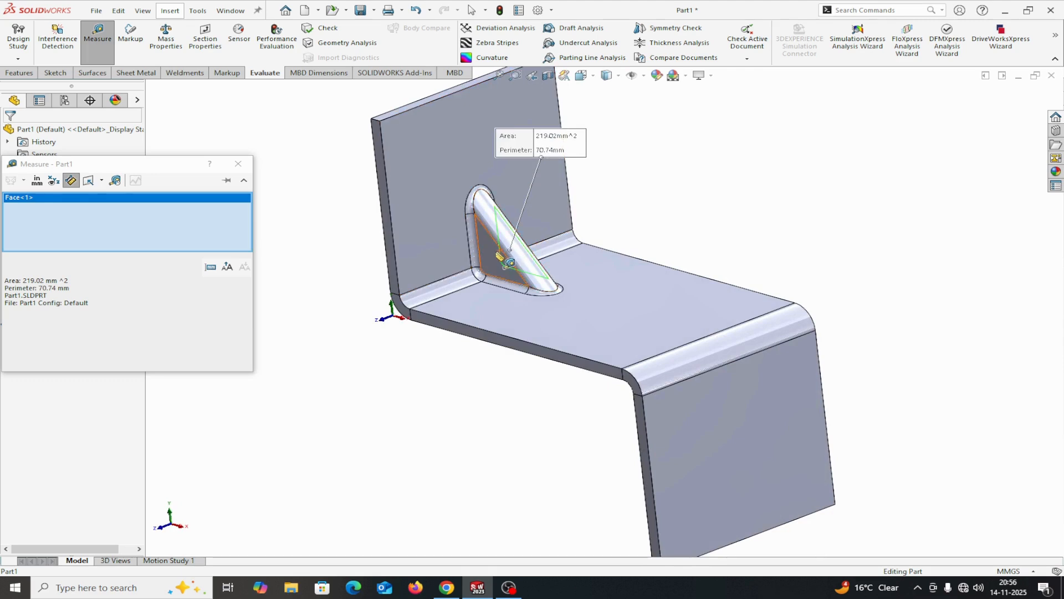
click(508, 254)
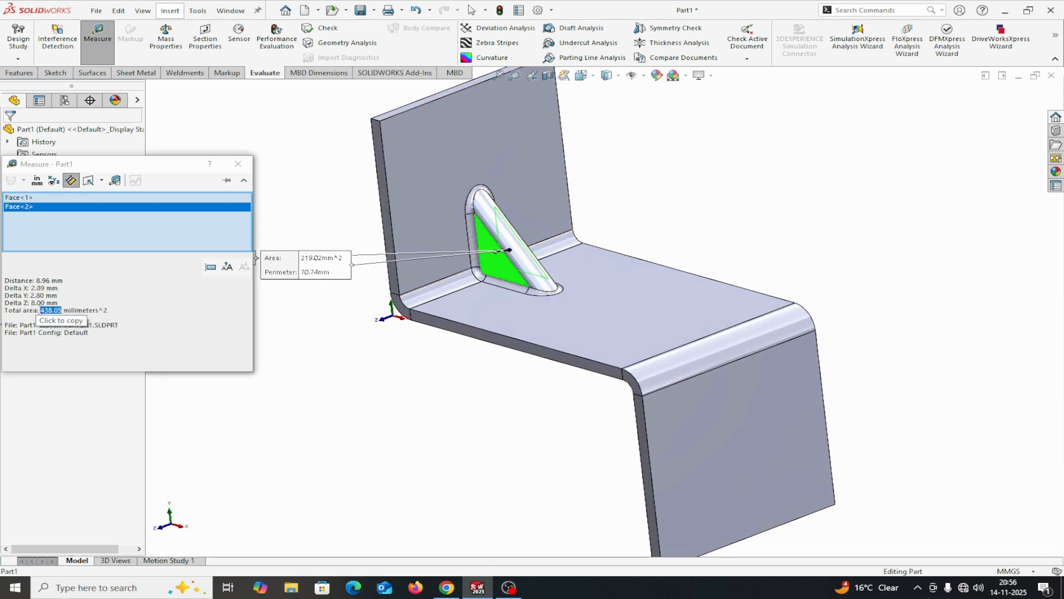
click(238, 163)
Check the gusset's indent thickness in its definition and measure between the inner and outer faces of one side wall
right_click(79, 306)
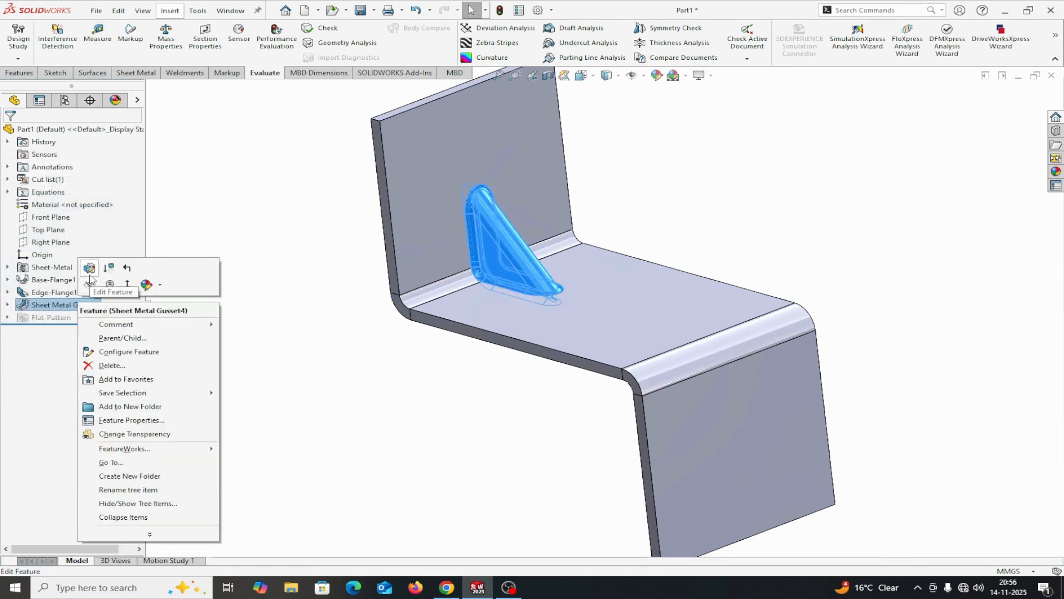
click(90, 269)
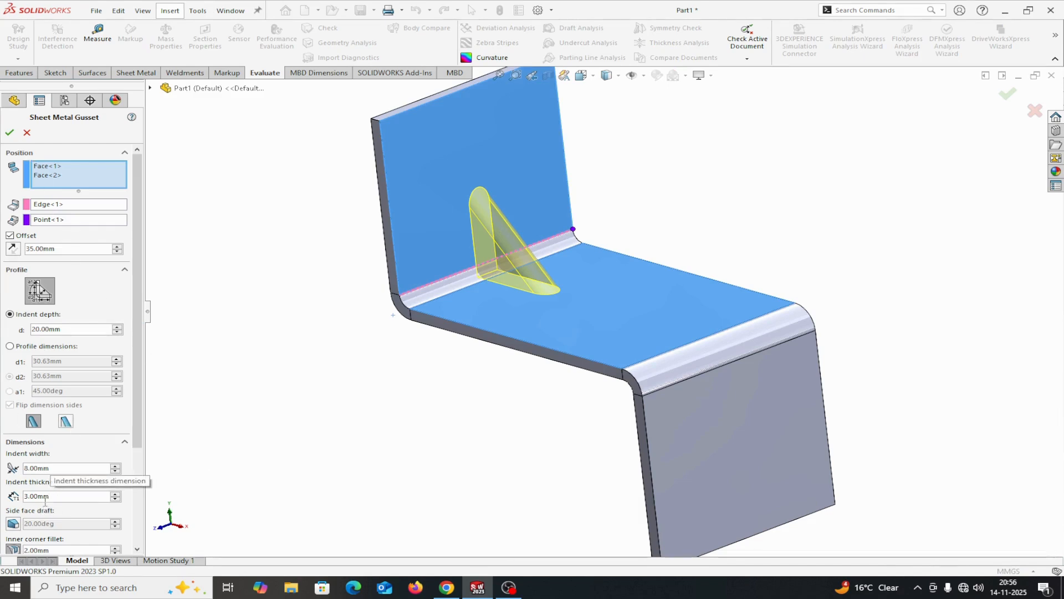
click(10, 132)
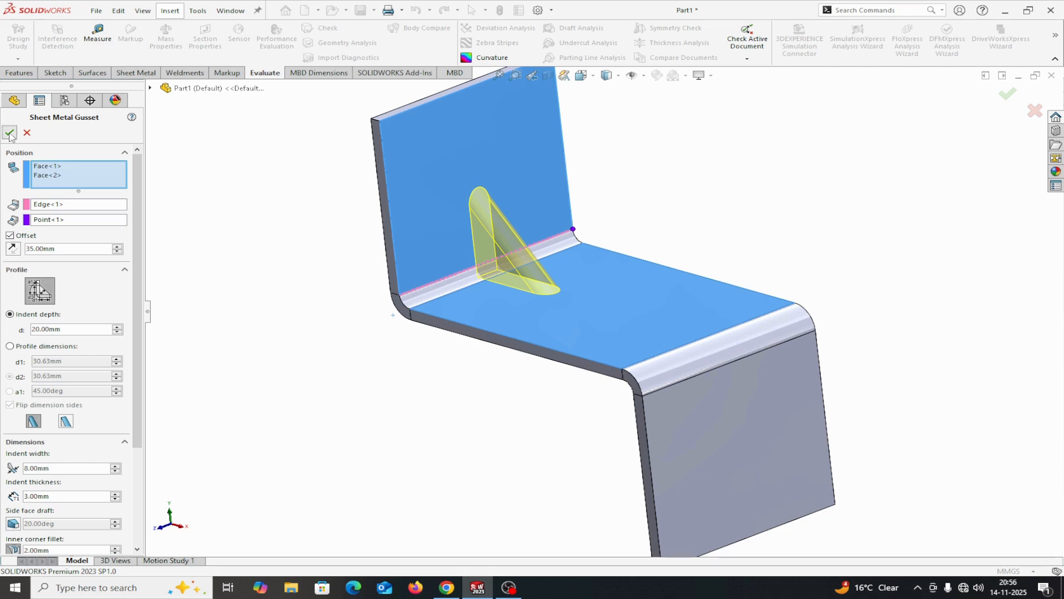
click(98, 35)
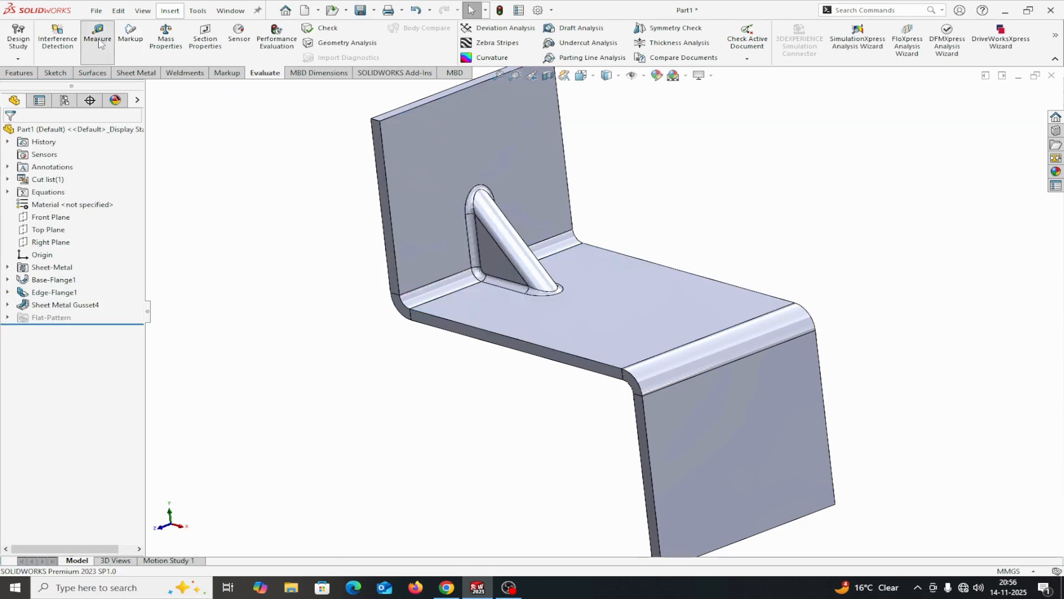
middle_drag(314, 238, 490, 341)
scroll(642, 327, down, 8)
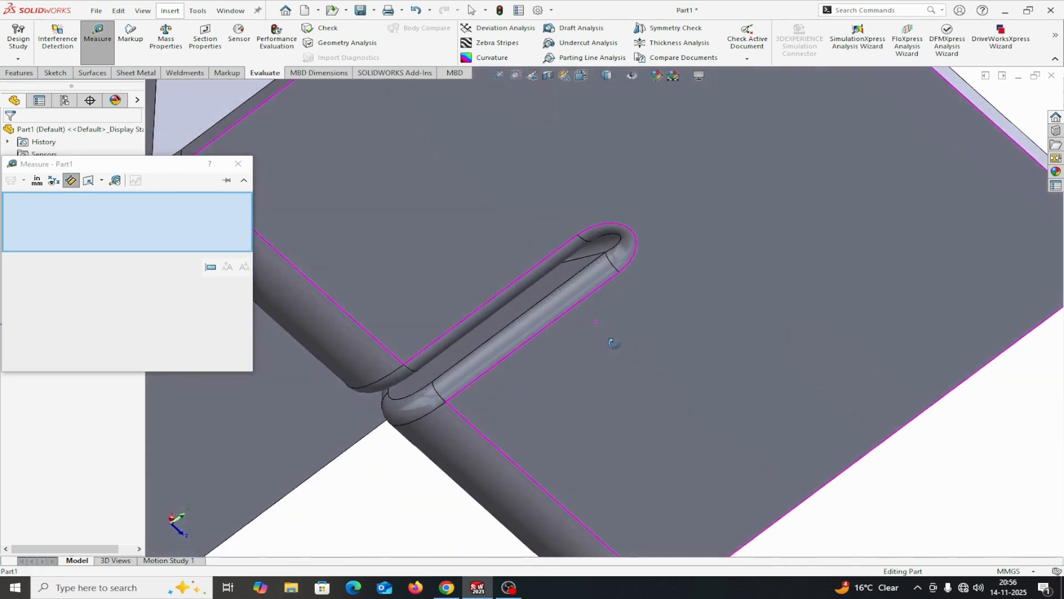
middle_drag(613, 343, 541, 316)
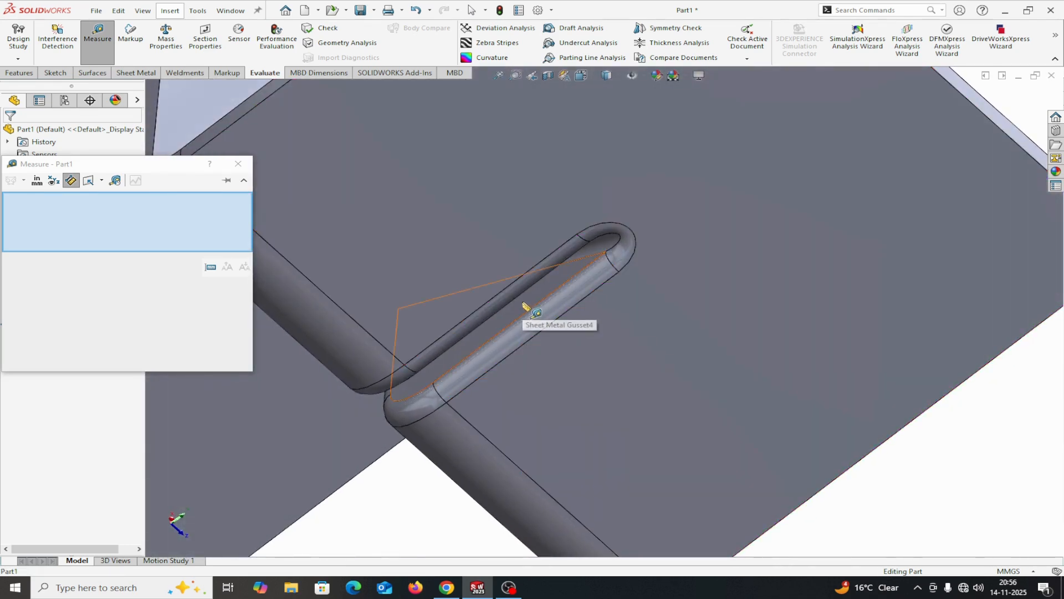
click(523, 304)
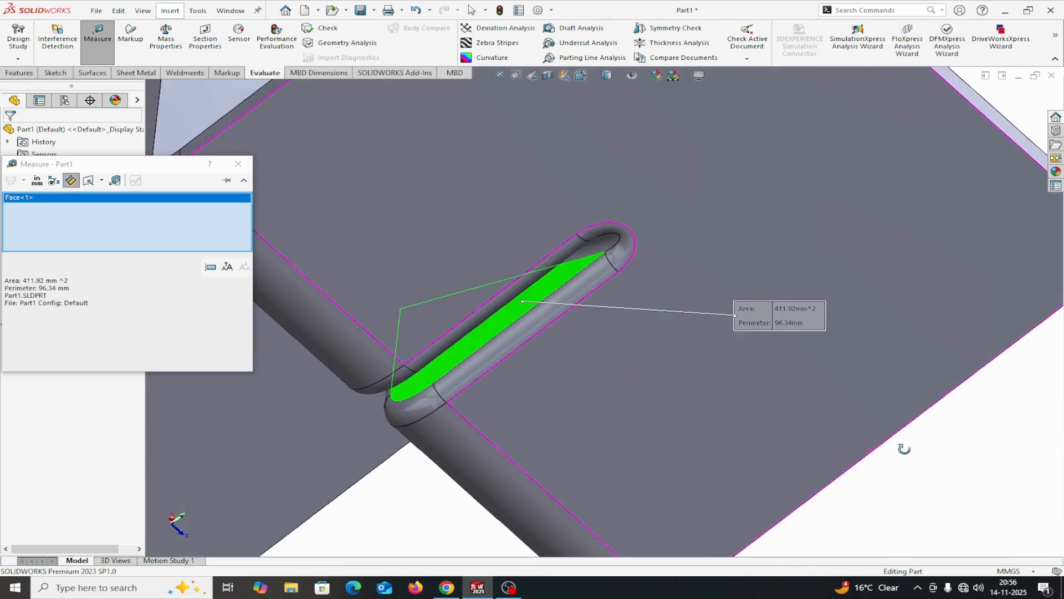
middle_drag(906, 445, 926, 471)
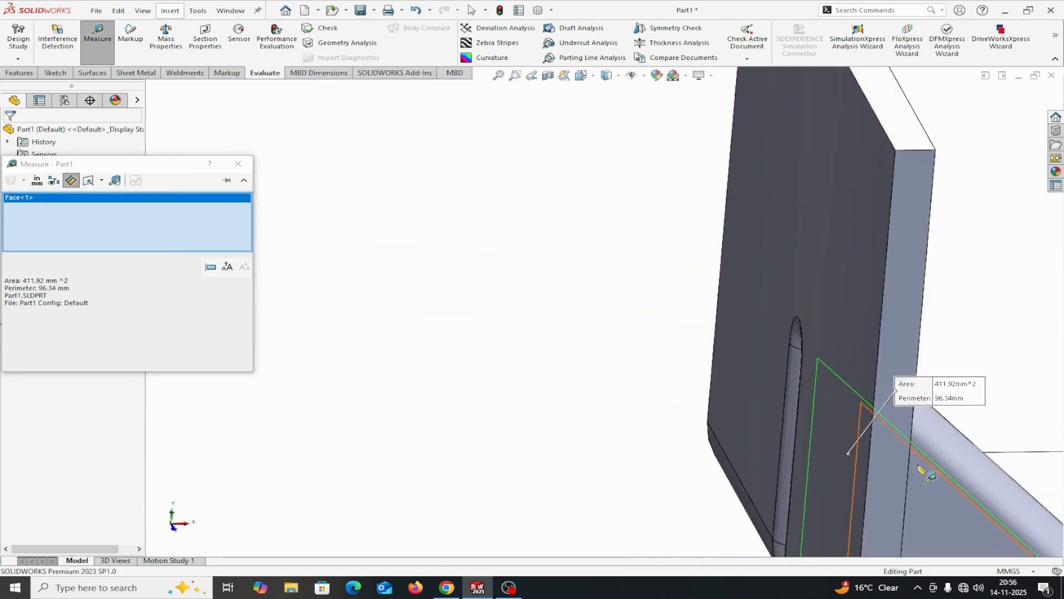
click(932, 490)
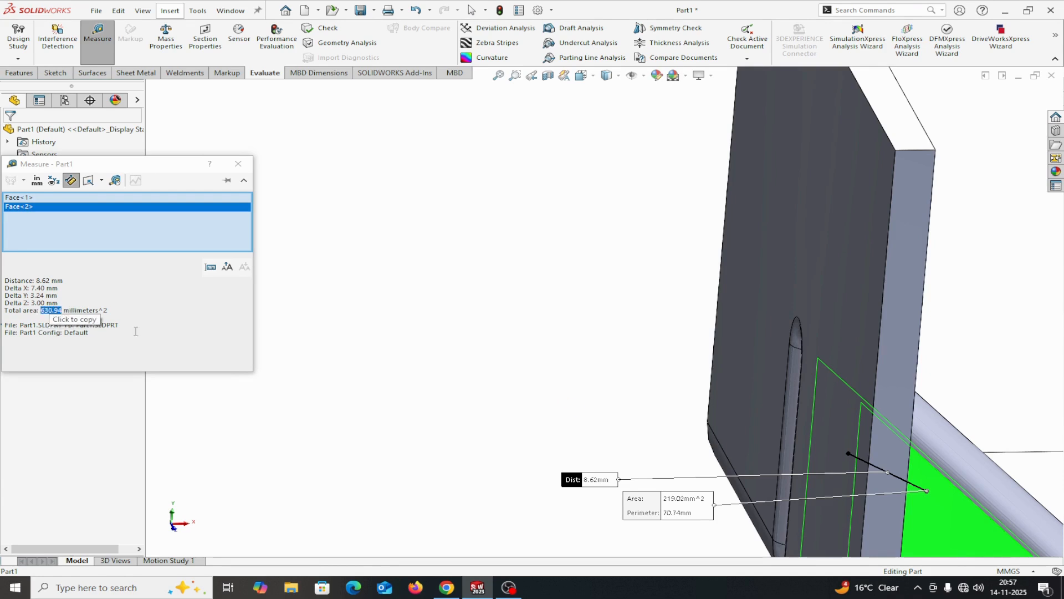
right_click(70, 225)
click(103, 231)
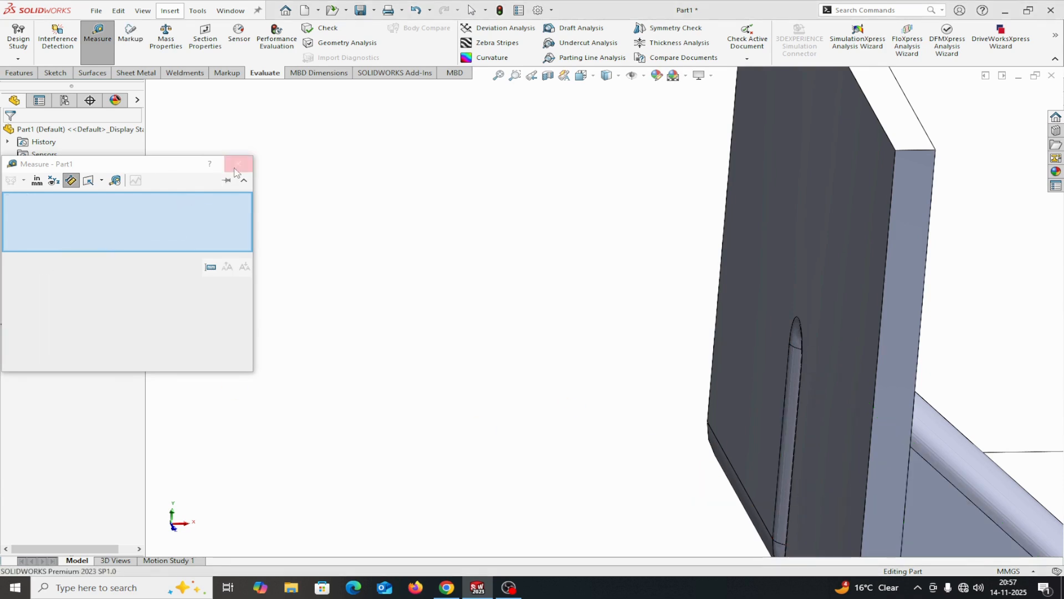
click(238, 163)
Review the gusset's settings in its definition, try enabling the side face draft, then switch it off again and accept
scroll(306, 263, up, 3)
right_click(65, 305)
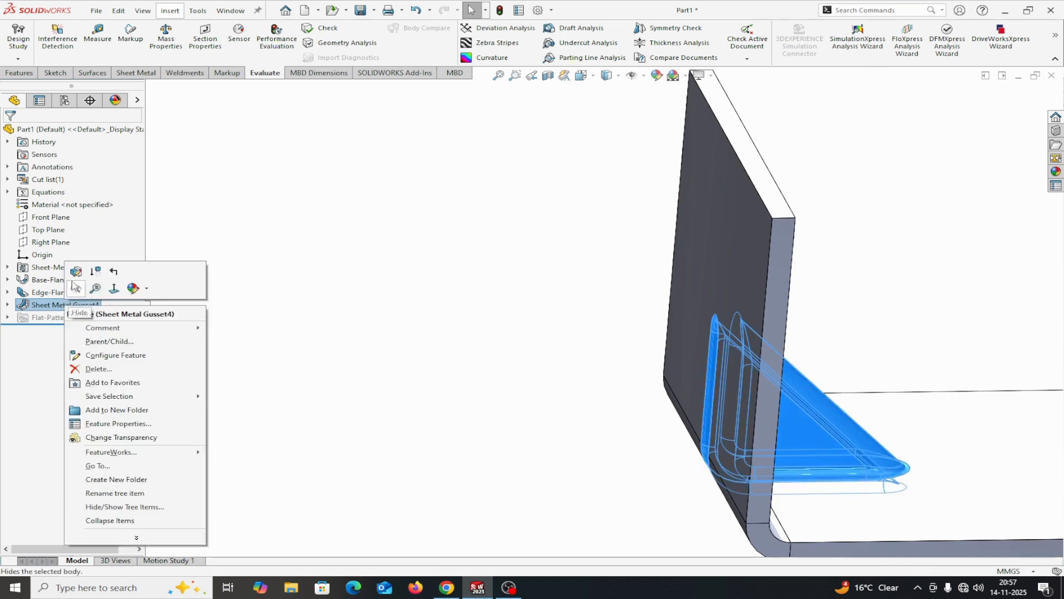
click(84, 277)
scroll(95, 405, down, 3)
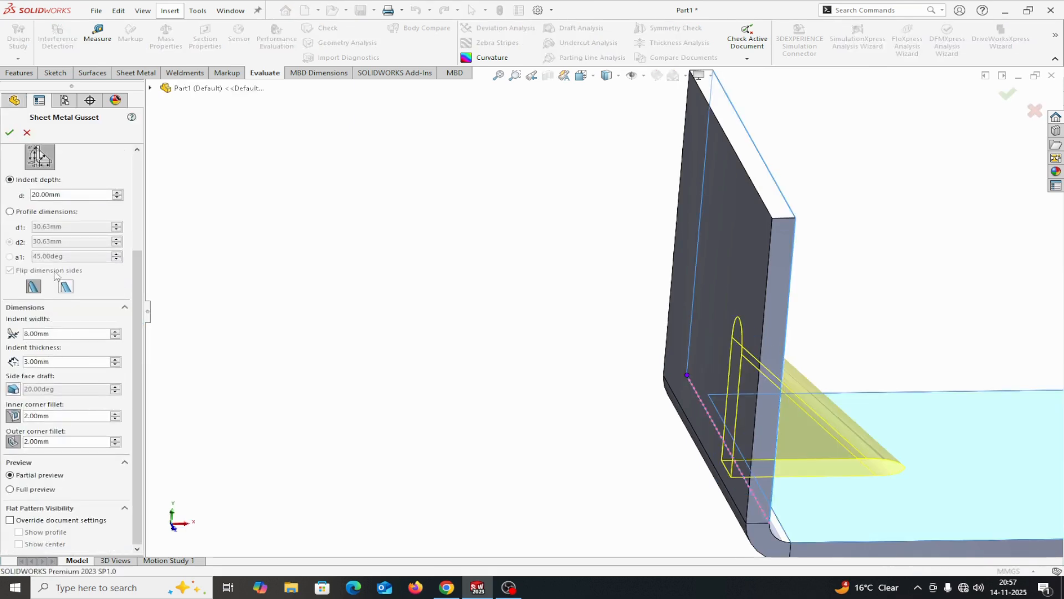
scroll(56, 276, up, 3)
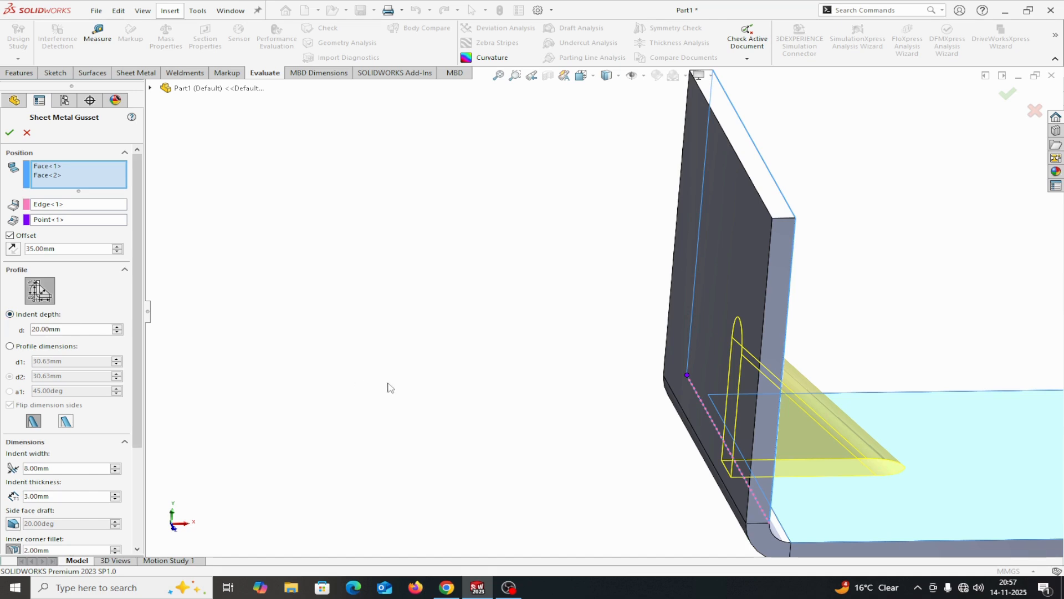
scroll(392, 386, up, 3)
middle_drag(392, 385, 360, 355)
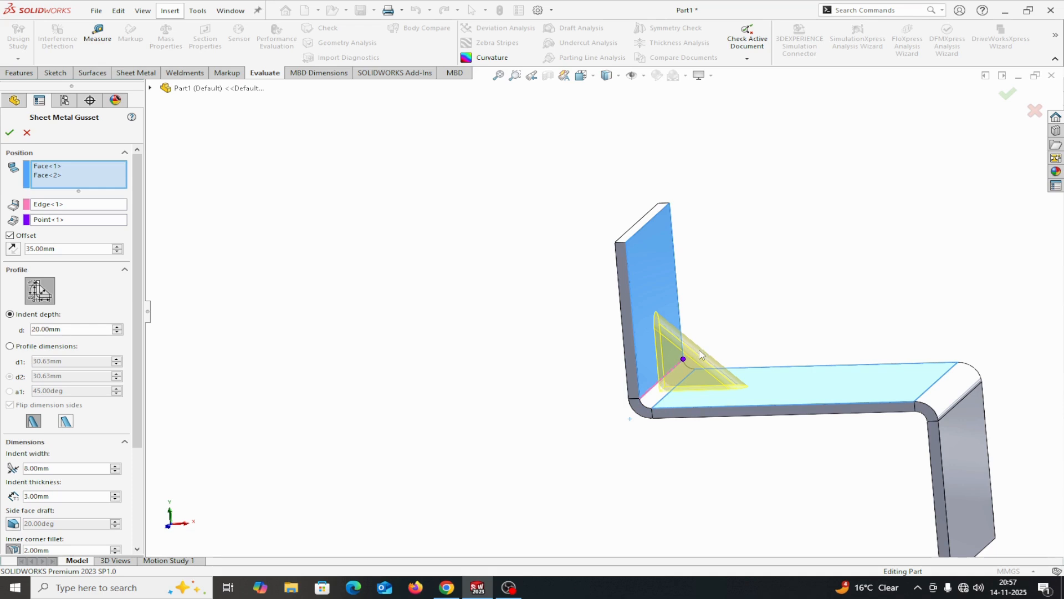
drag(138, 399, 135, 465)
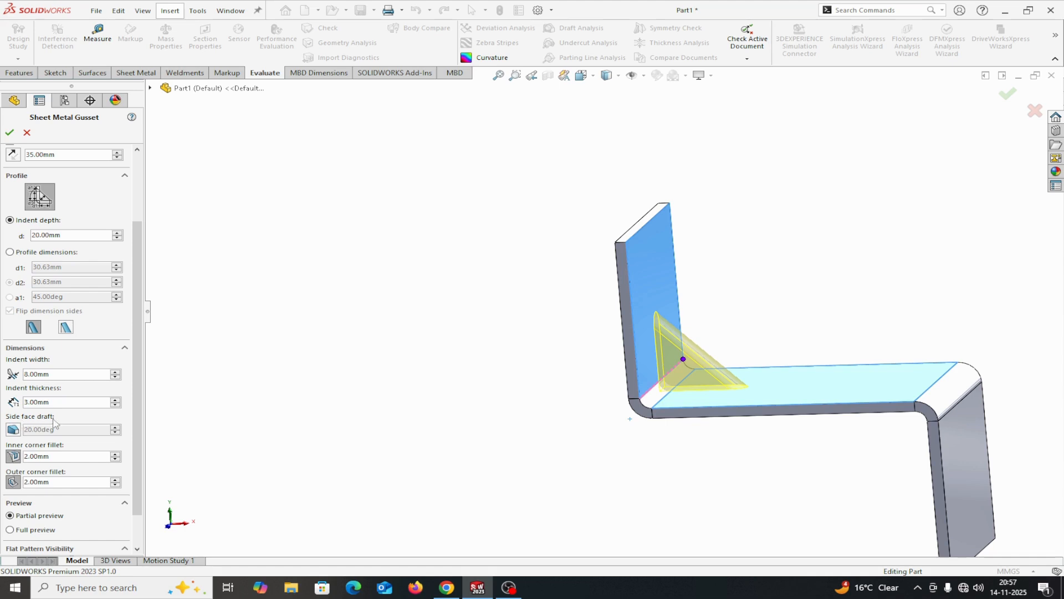
click(12, 430)
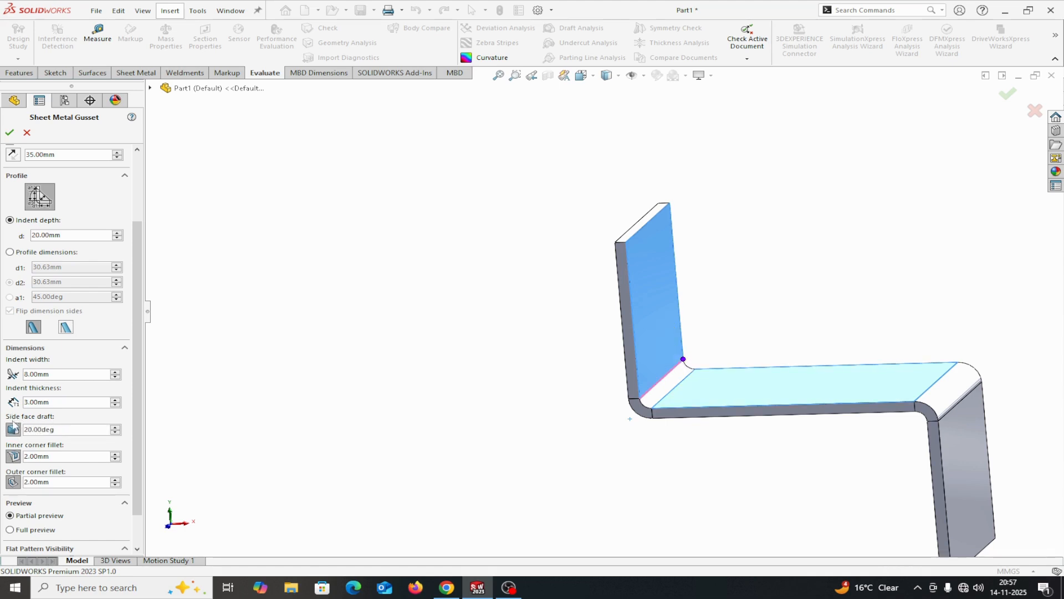
click(13, 430)
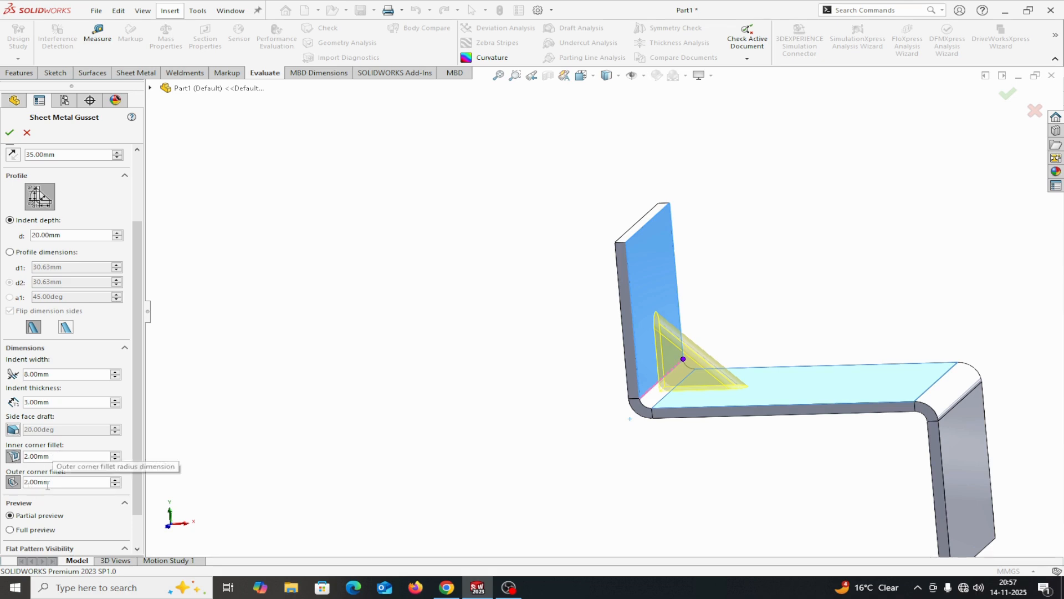
click(10, 132)
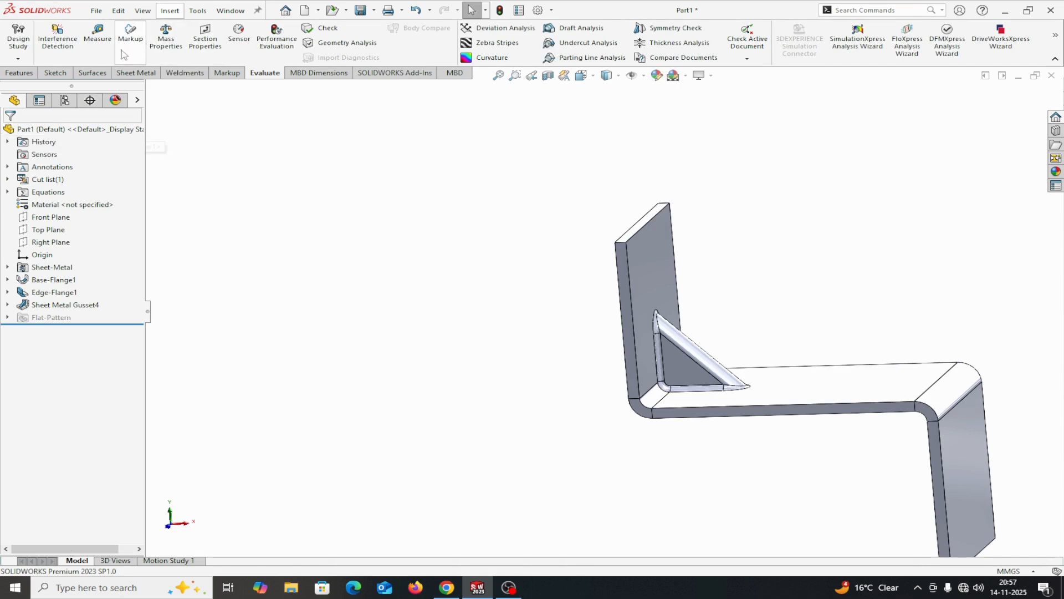
Measure the radius of the inner corner fillet face along the gusset's base, then clear the selection
click(97, 35)
scroll(643, 392, down, 5)
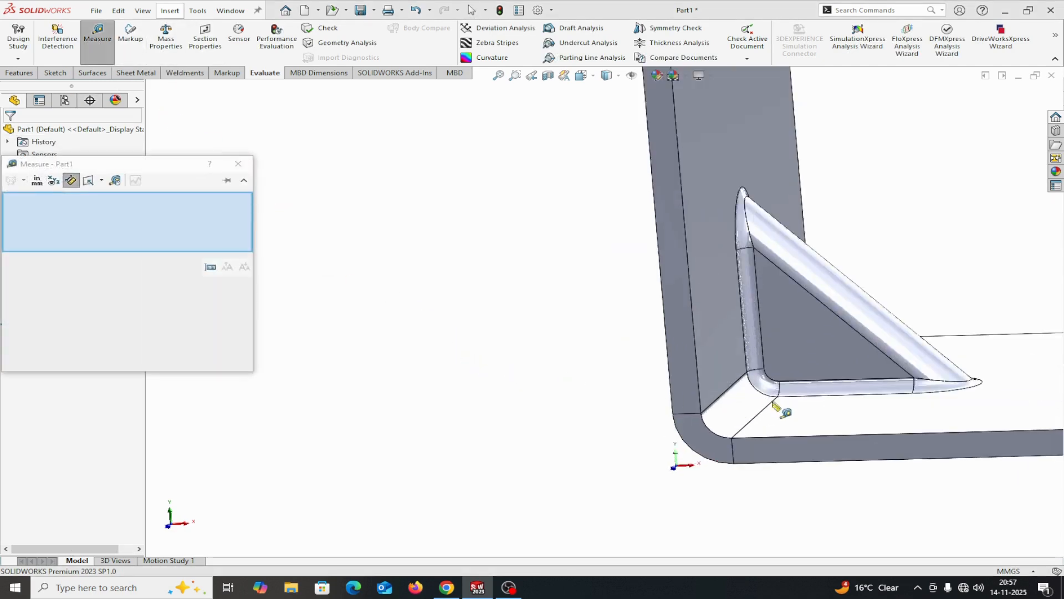
click(805, 374)
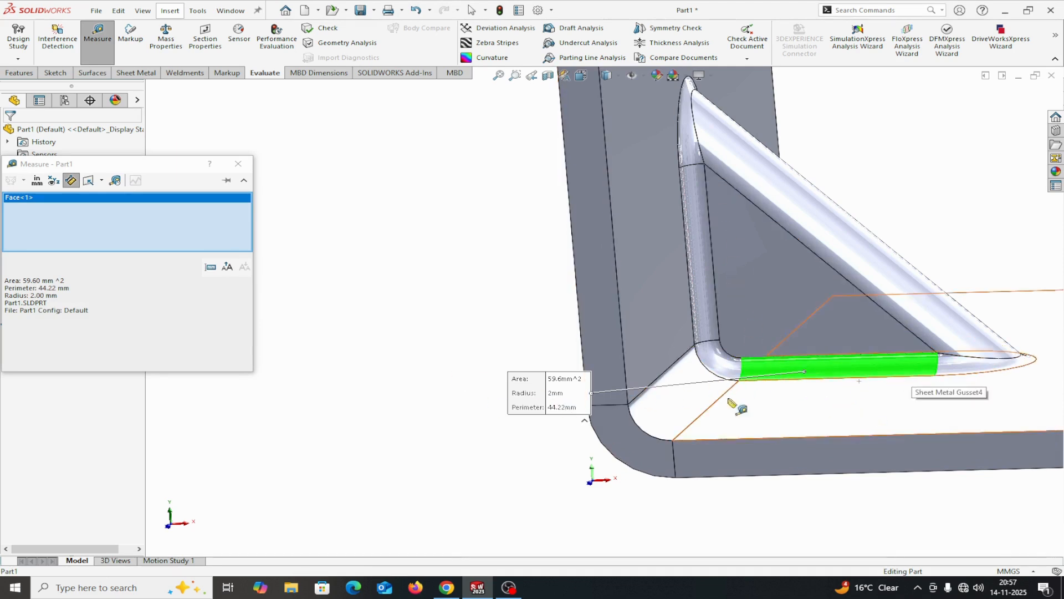
right_click(222, 212)
click(250, 217)
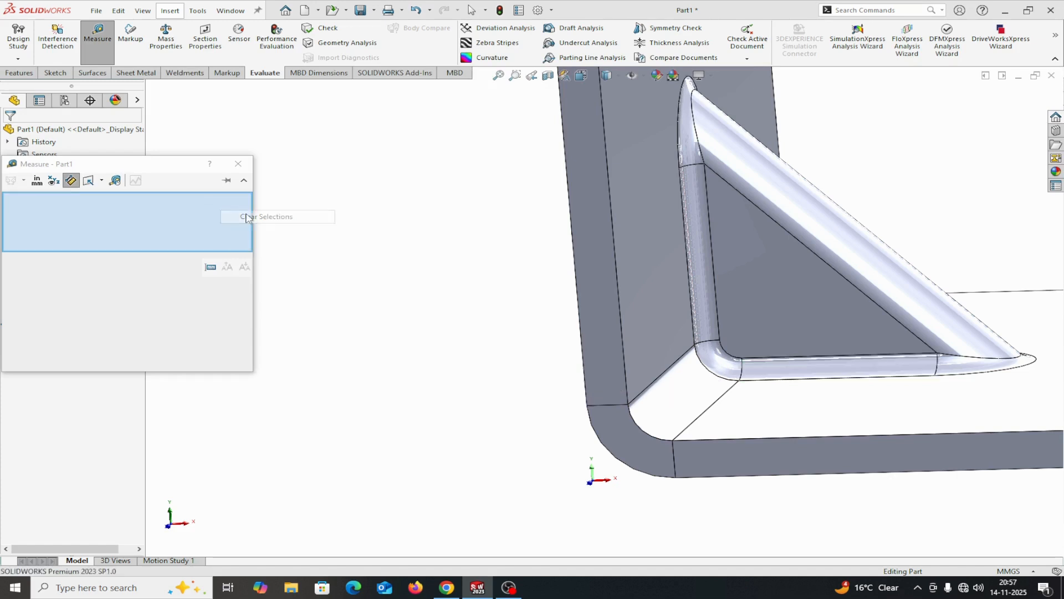
Measure the radius of the gusset's indent fillet face on the outer side of the upright flange and close the measurement
middle_drag(436, 294, 509, 302)
scroll(374, 276, down, 1)
scroll(375, 278, down, 2)
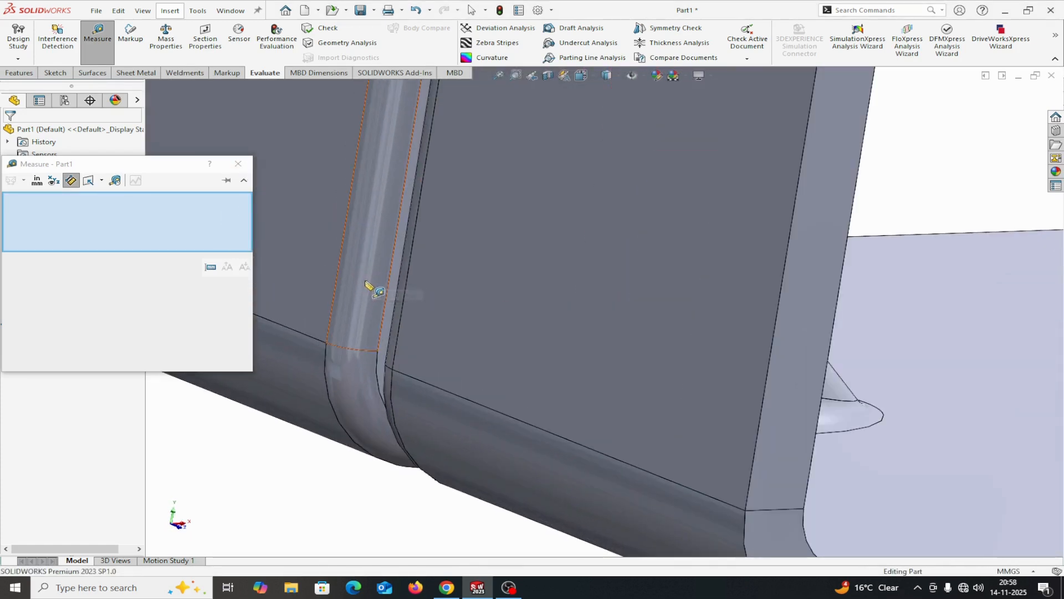
click(365, 281)
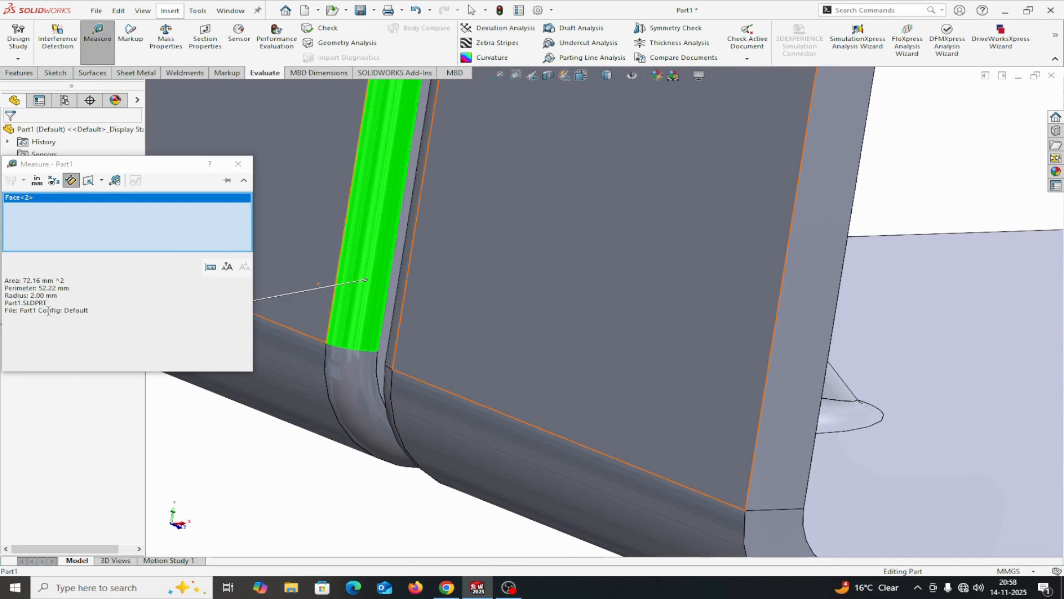
right_click(187, 204)
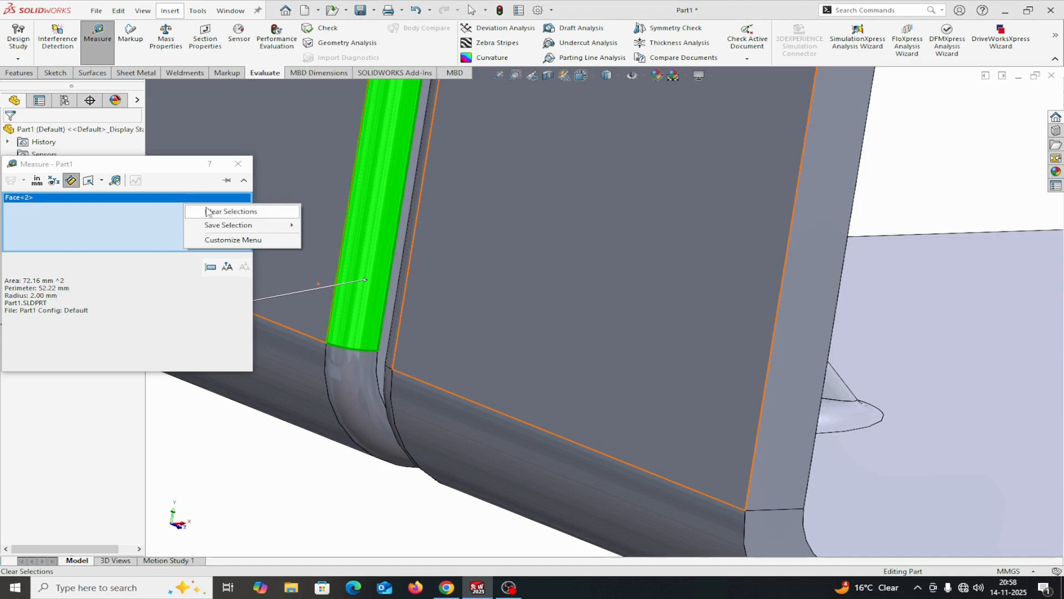
click(214, 210)
click(238, 164)
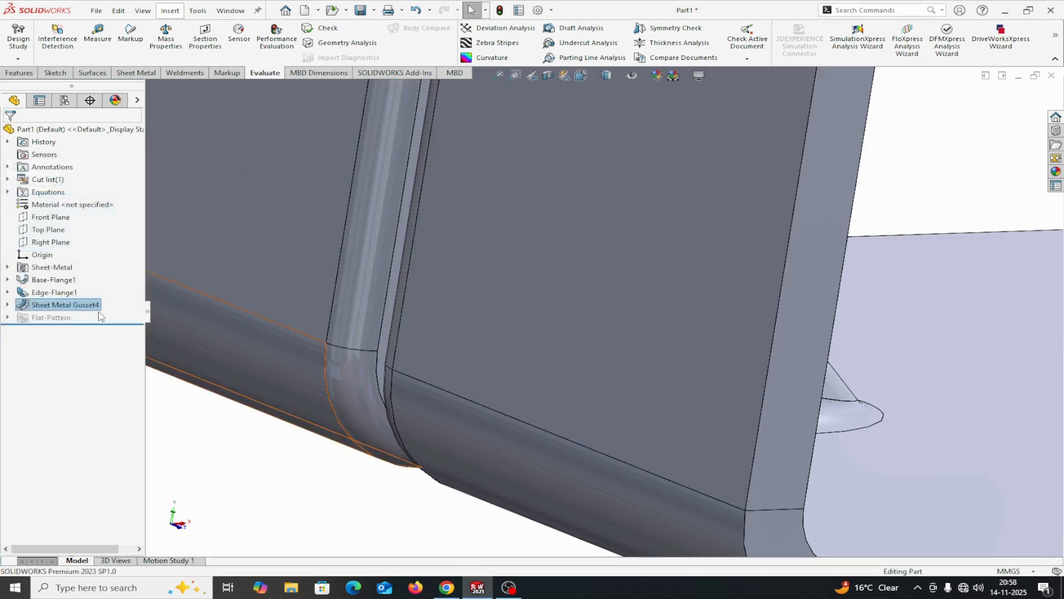
Open the gusset's definition, preview the flat gusset shape and restore the rounded shape
right_click(71, 308)
click(82, 278)
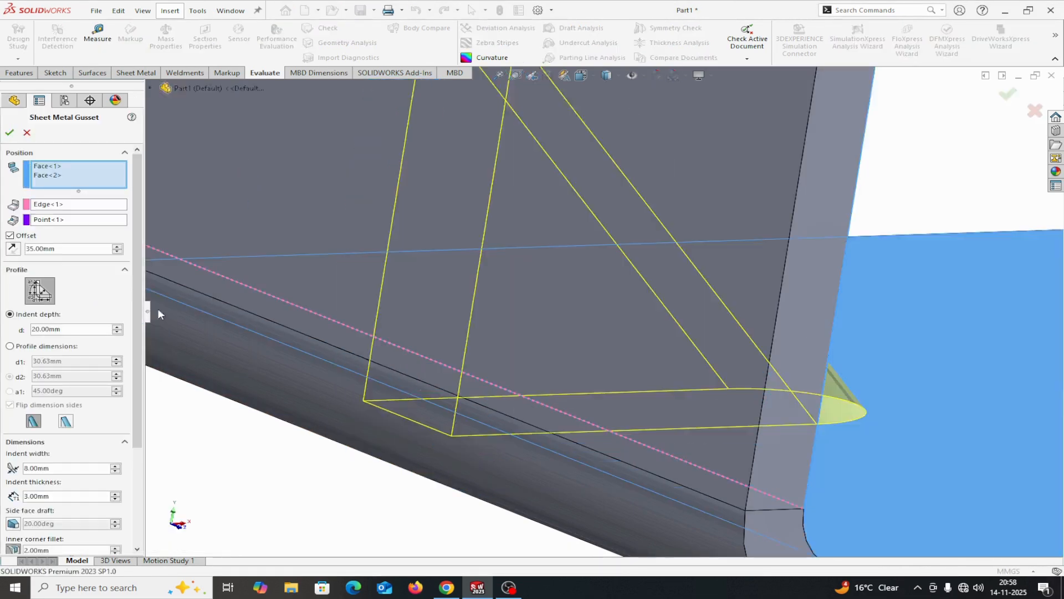
scroll(186, 323, up, 1)
middle_drag(521, 499, 427, 477)
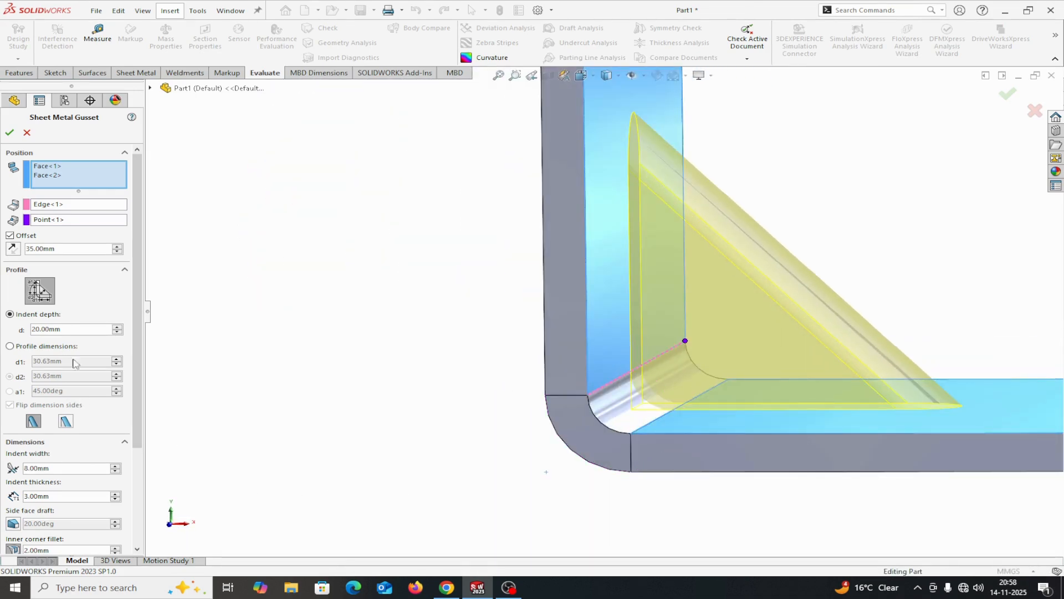
click(66, 422)
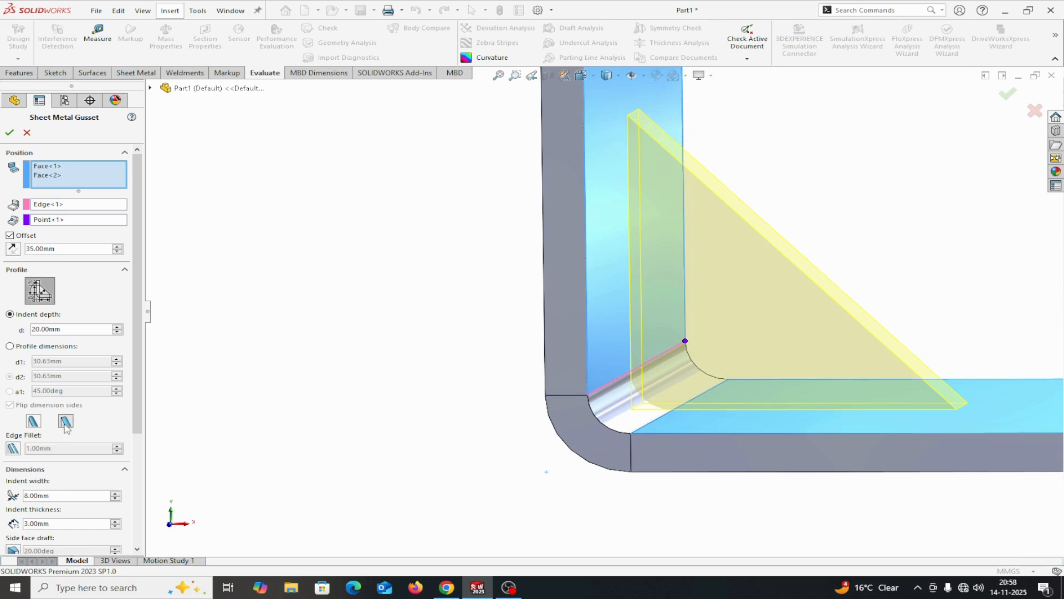
click(33, 422)
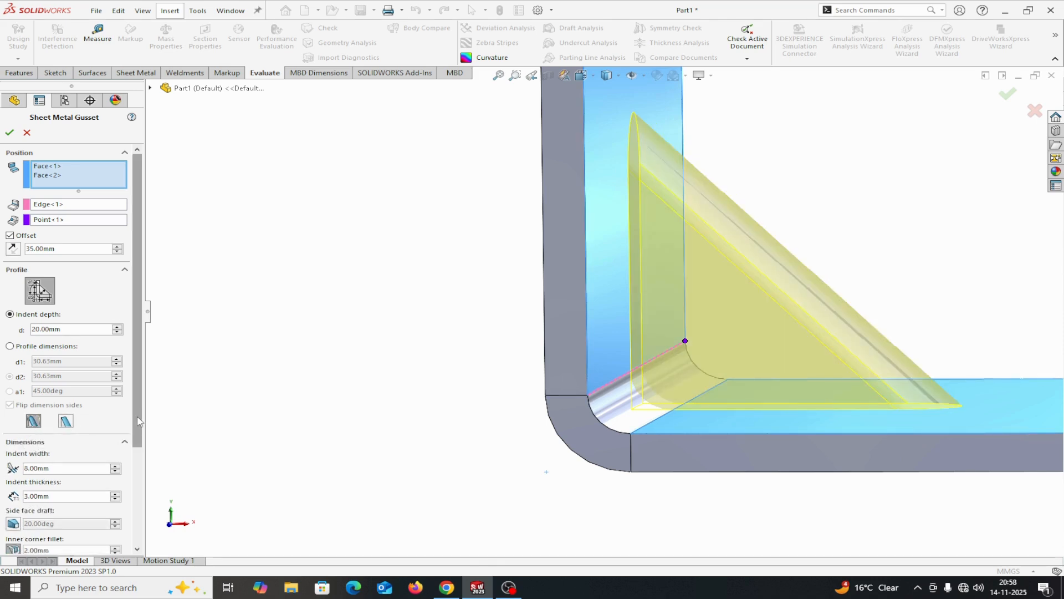
Try the profile dimensions option, return to indent depth, set it to 30 mm and apply the gusset changes
drag(137, 422, 135, 371)
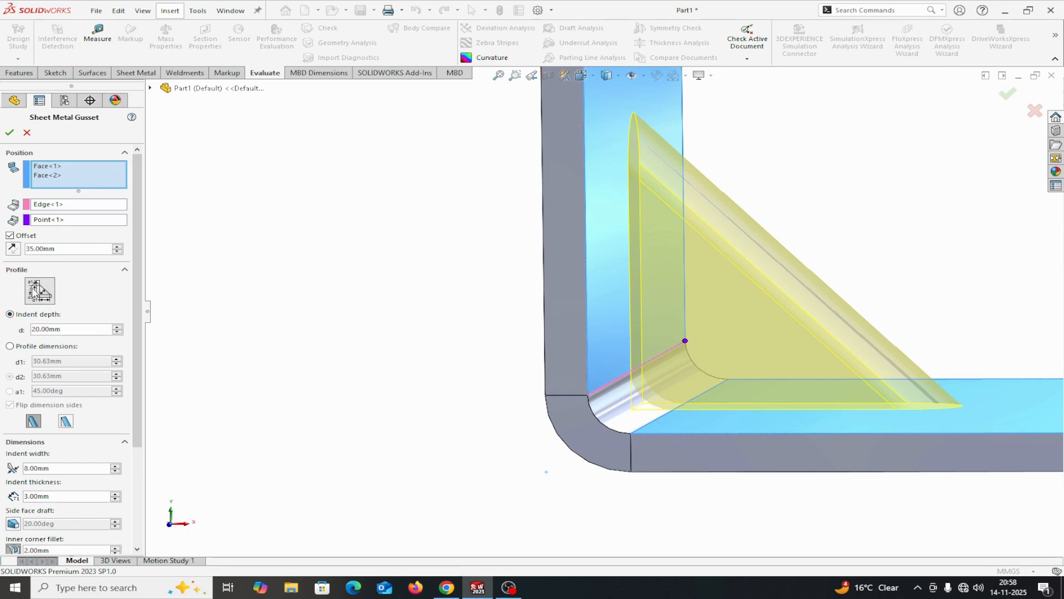
click(10, 346)
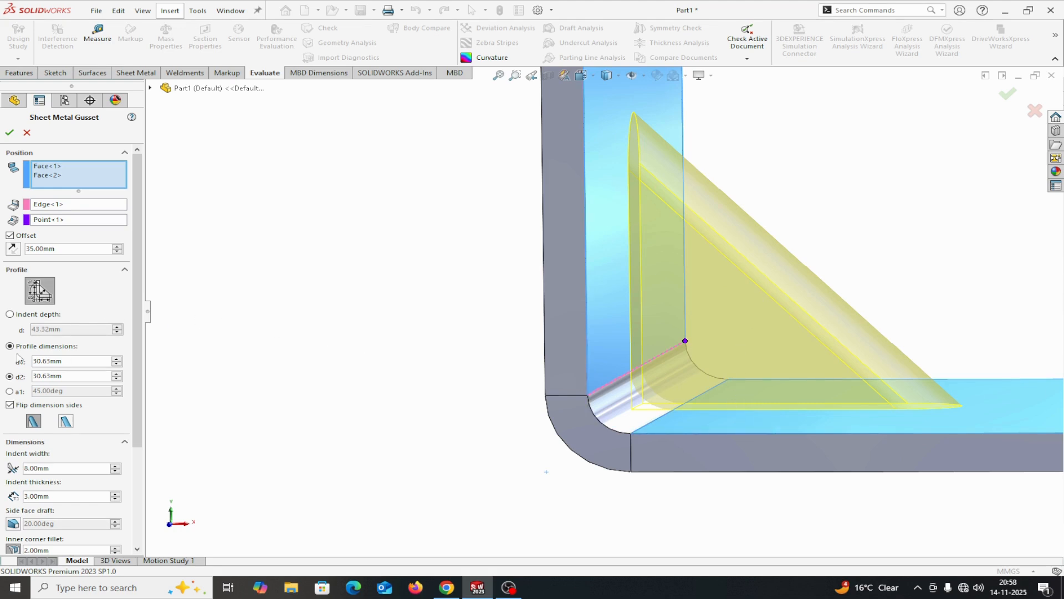
click(10, 314)
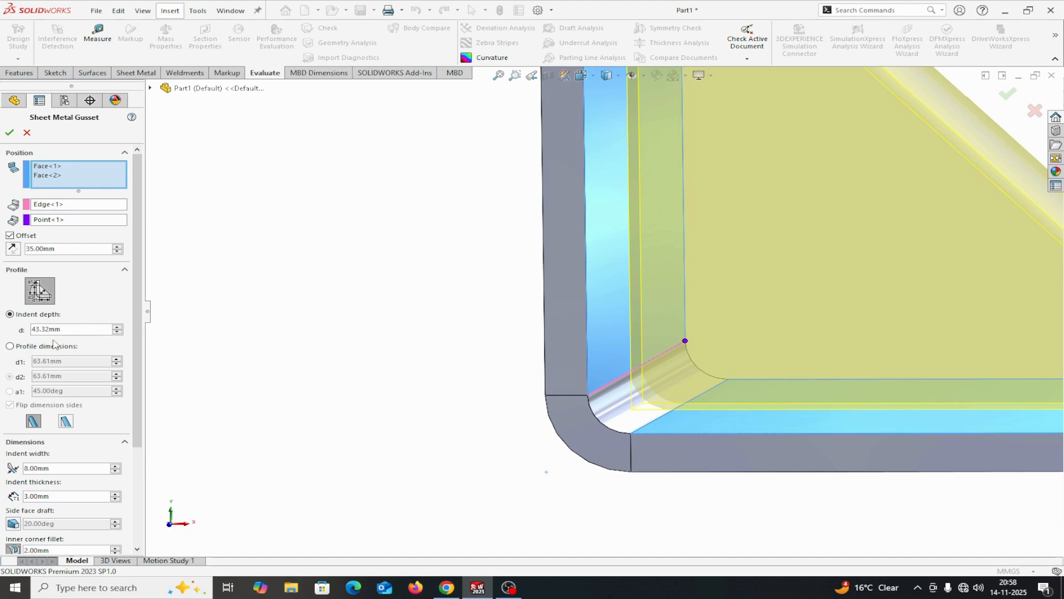
drag(70, 330, 28, 338)
text(30)
key(Return)
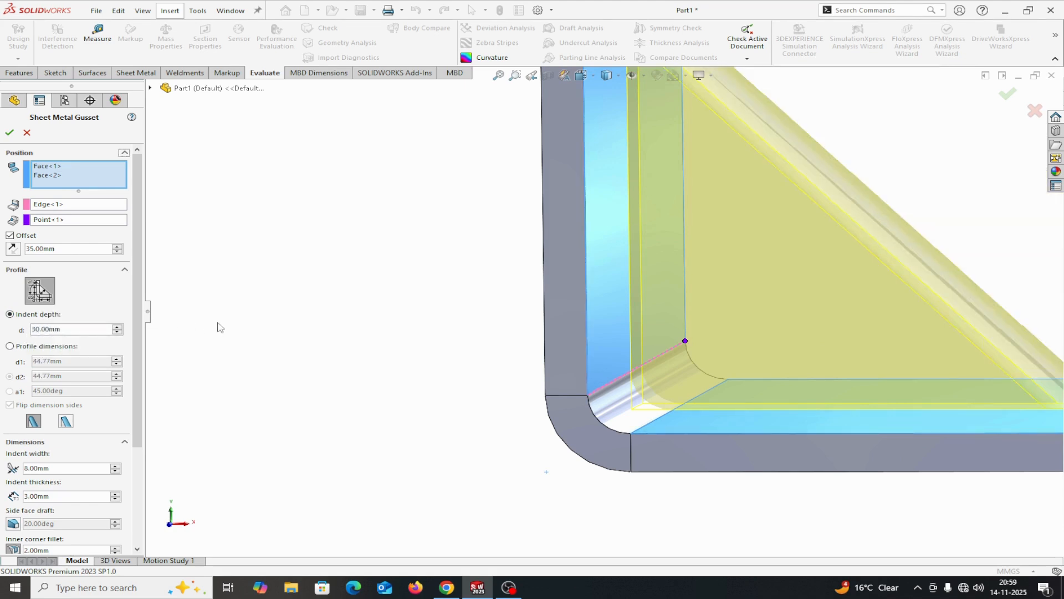
scroll(229, 328, up, 1)
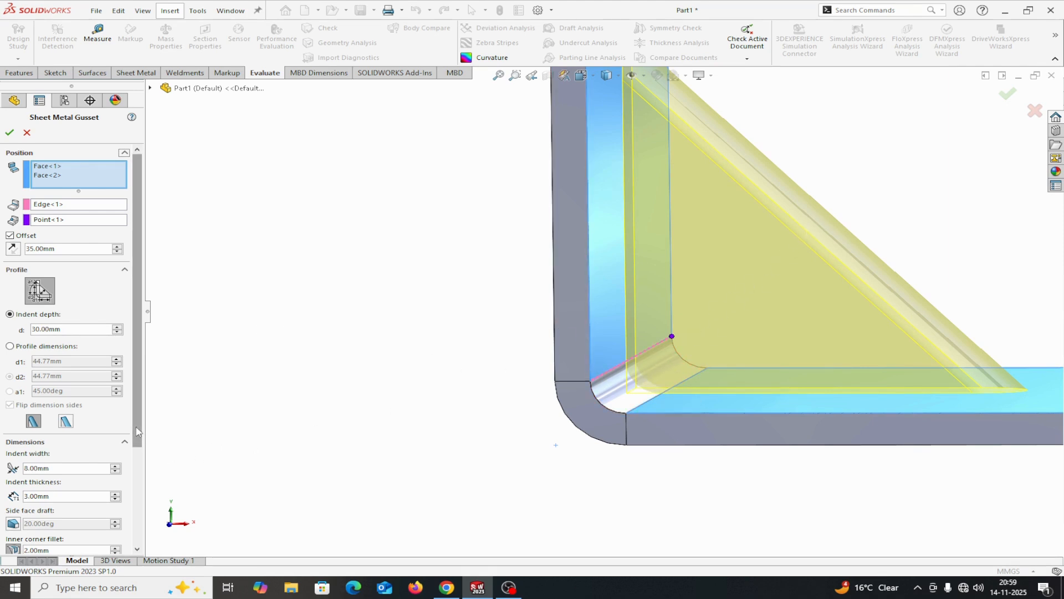
scroll(84, 454, down, 1)
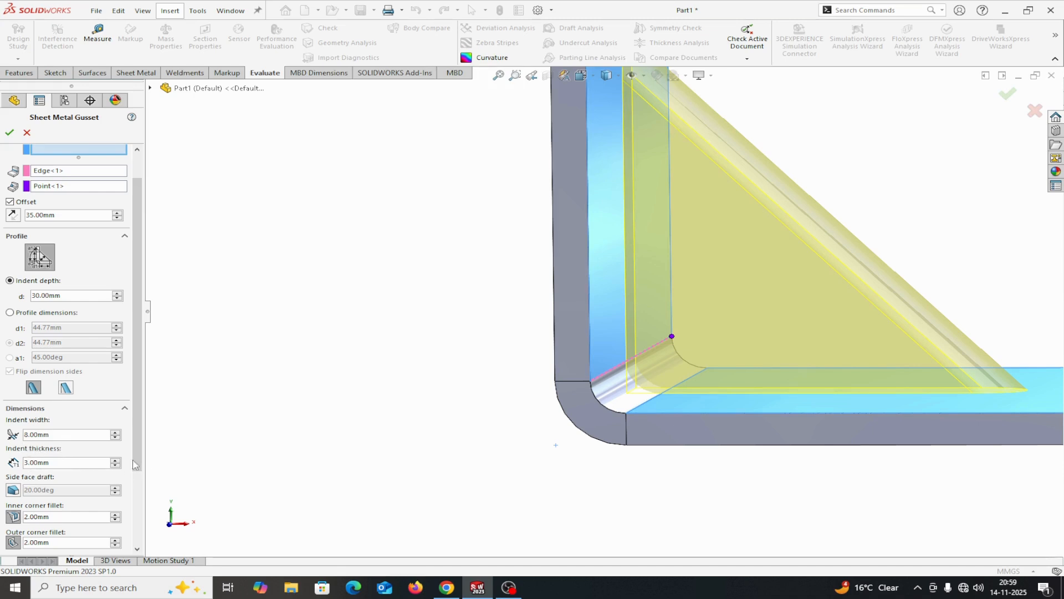
scroll(135, 465, down, 3)
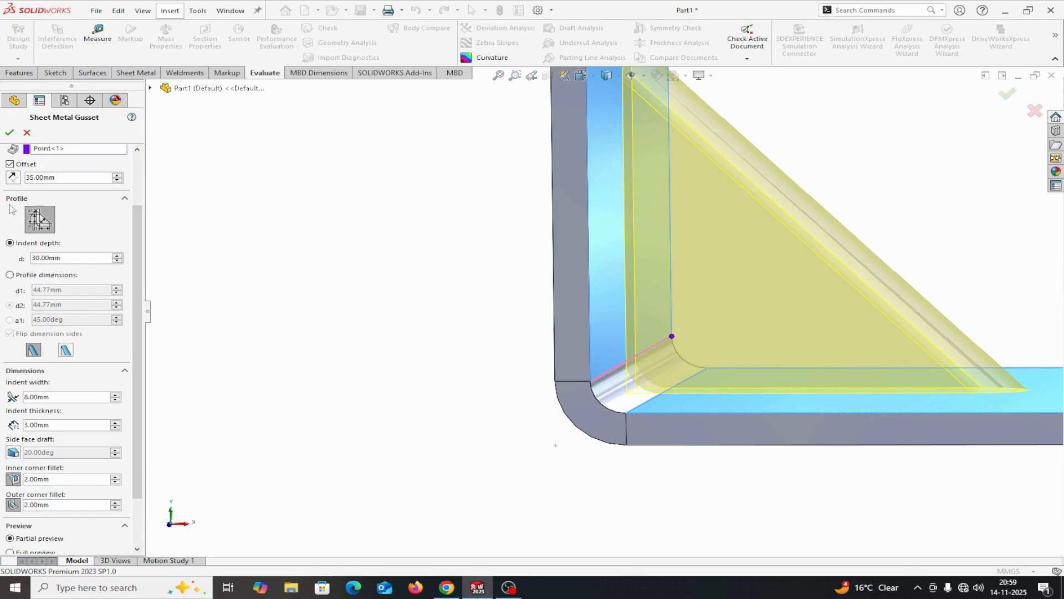
click(10, 132)
Start a second sheet metal gusset using the two inner faces that meet at the other bend, under the base flange
scroll(452, 452, up, 5)
middle_drag(452, 452, 469, 394)
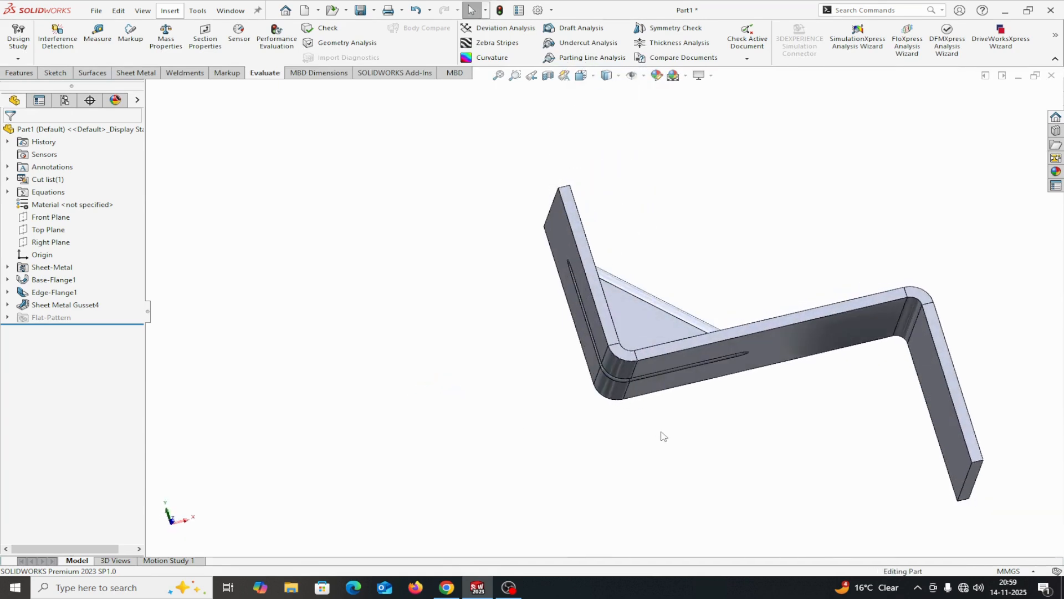
click(136, 72)
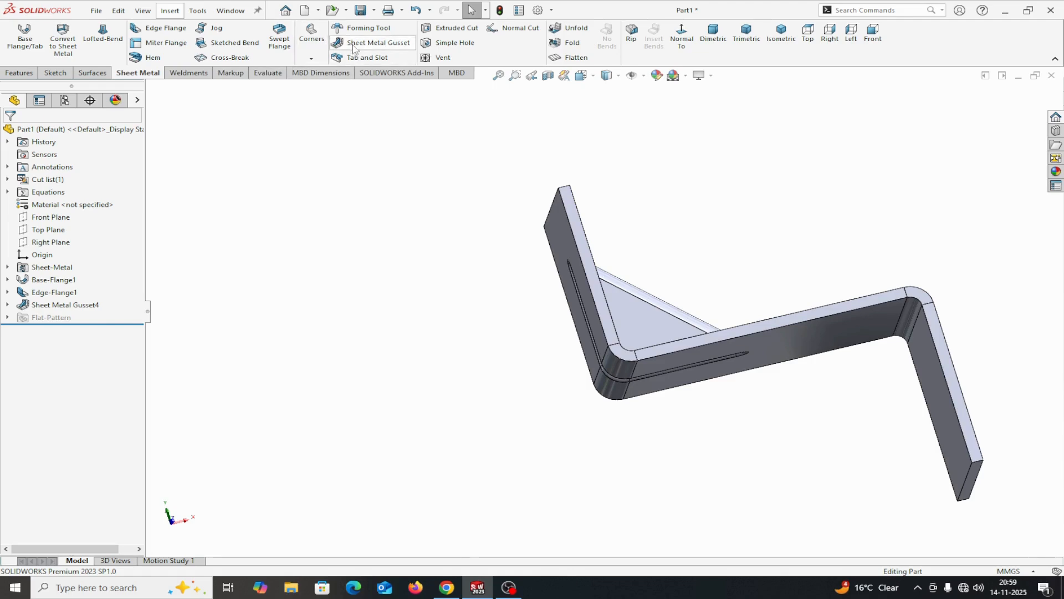
click(377, 43)
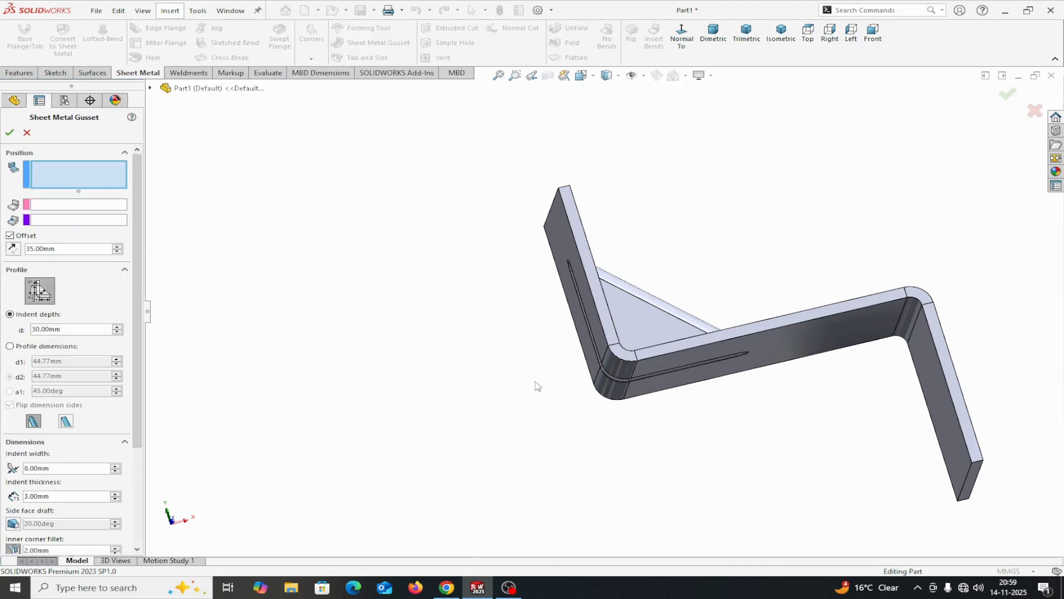
middle_drag(537, 386, 891, 375)
click(915, 377)
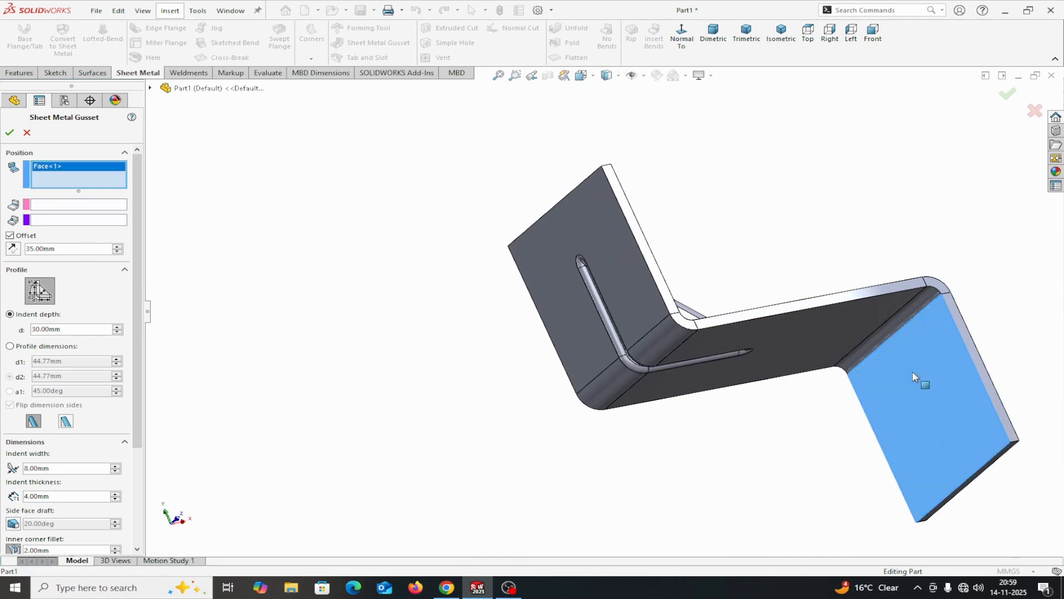
click(858, 329)
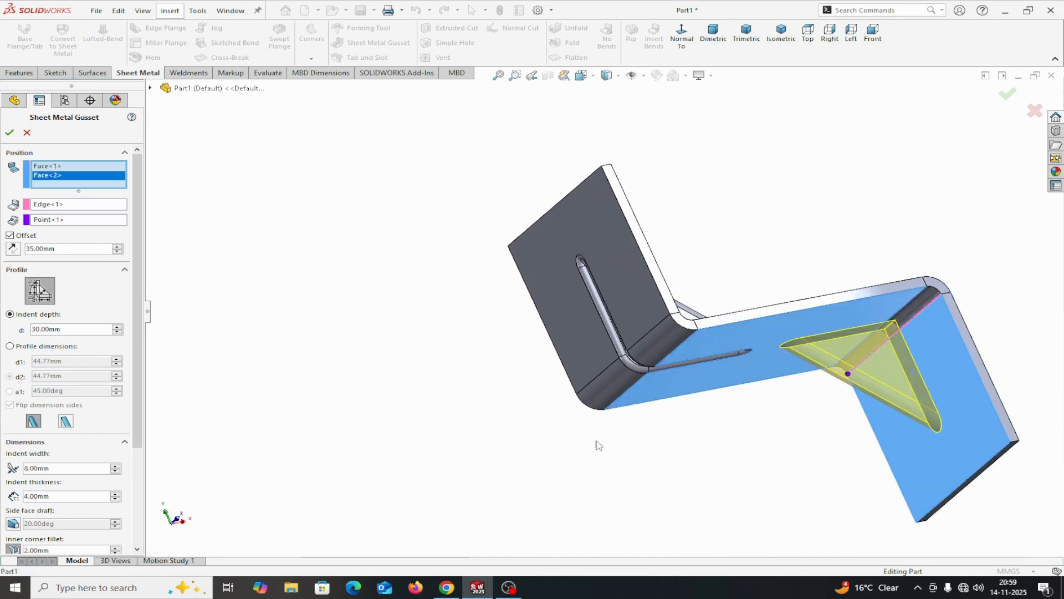
Give the second gusset the flat shape and turn off its offset from the reference point
click(66, 422)
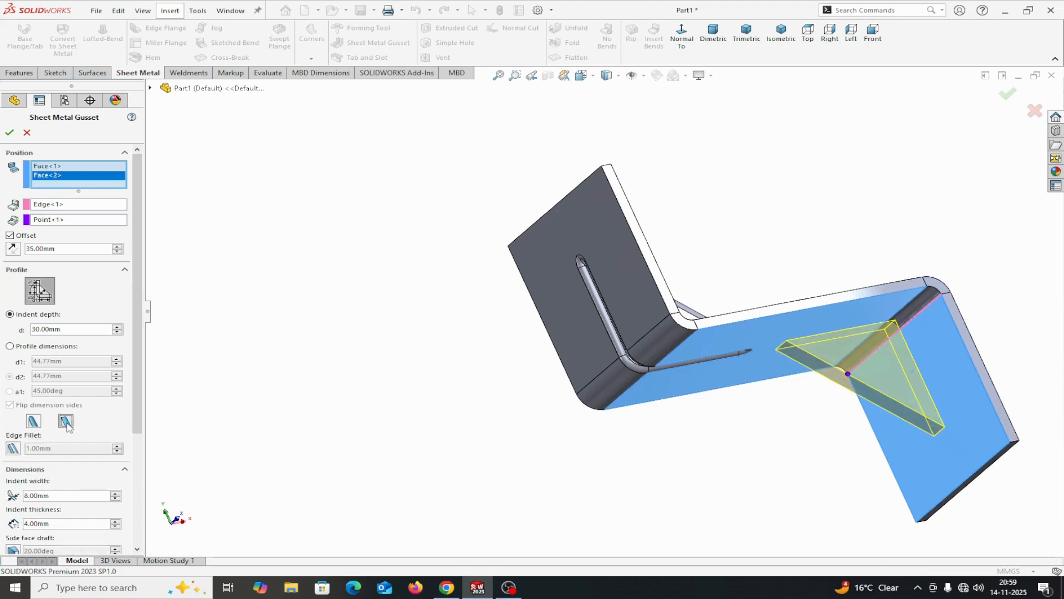
middle_drag(750, 513, 699, 512)
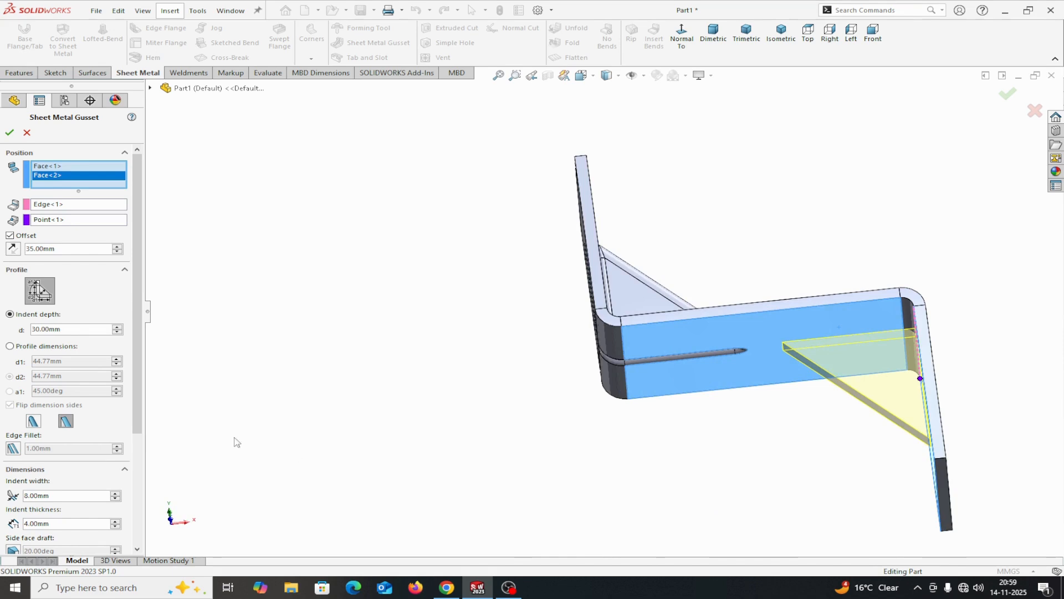
middle_drag(356, 363, 442, 320)
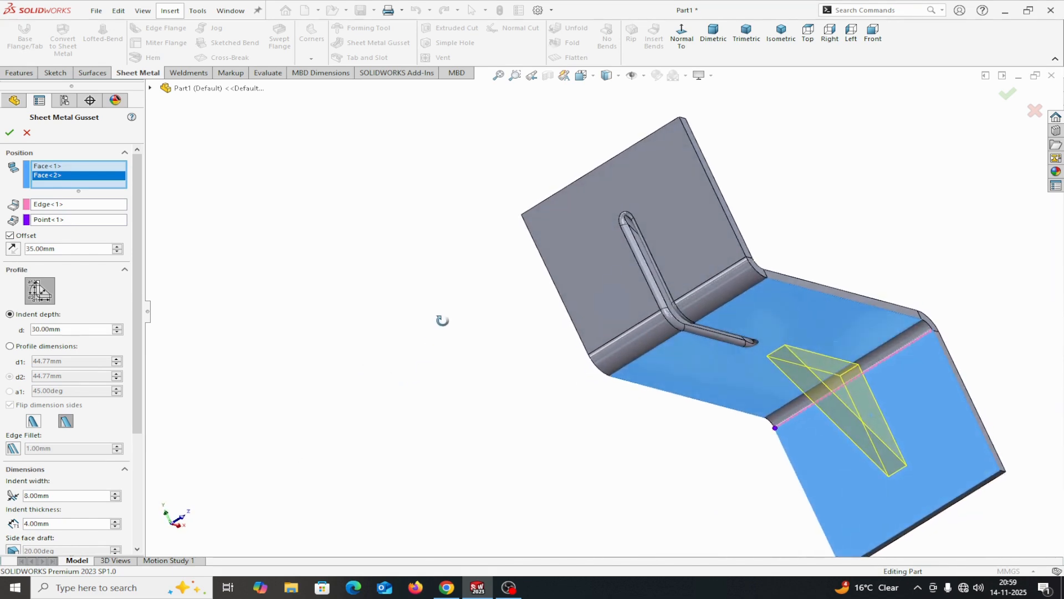
click(10, 236)
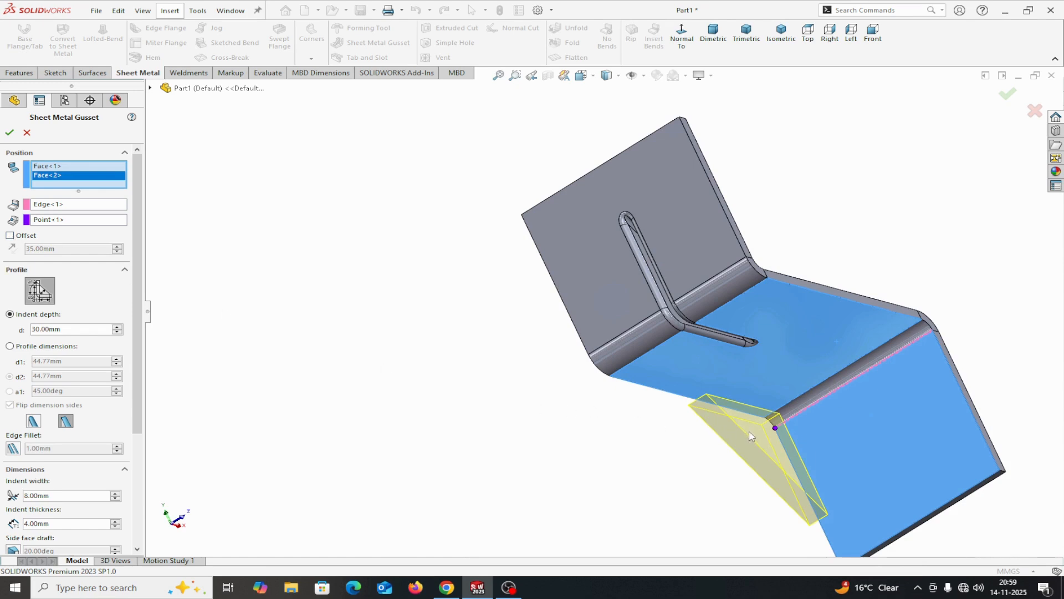
Turn the second gusset's offset from the reference point back on at 35 mm and try to create the gusset
middle_drag(697, 502, 721, 465)
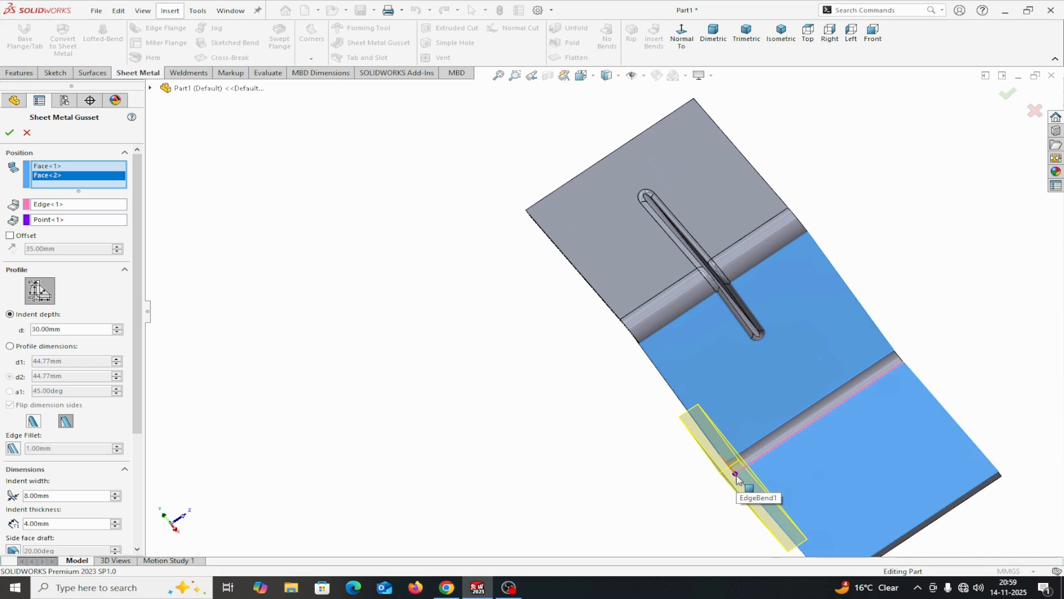
click(10, 235)
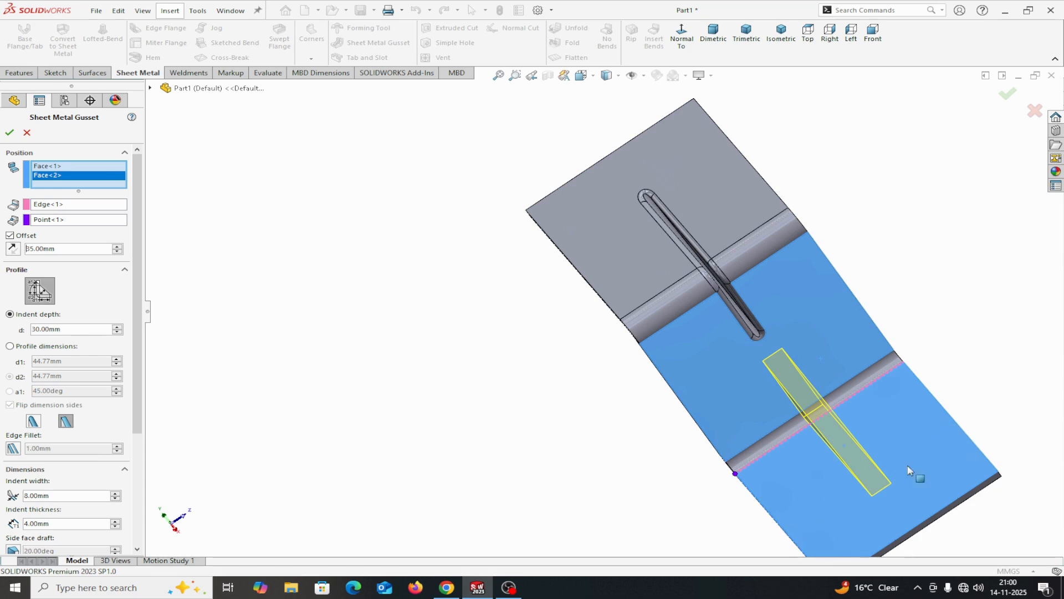
middle_drag(946, 389, 955, 367)
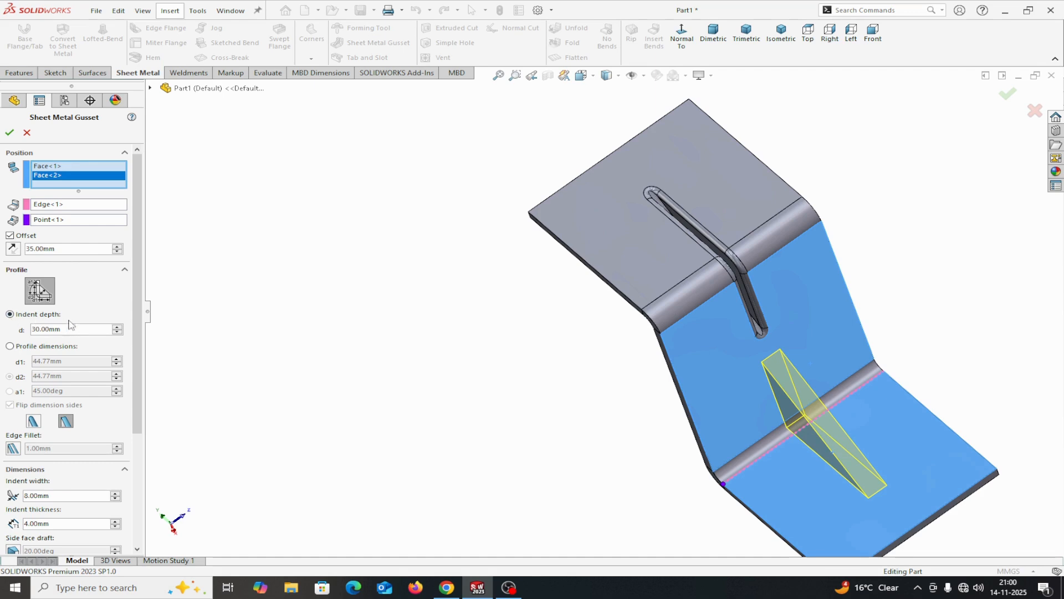
middle_drag(242, 345, 405, 353)
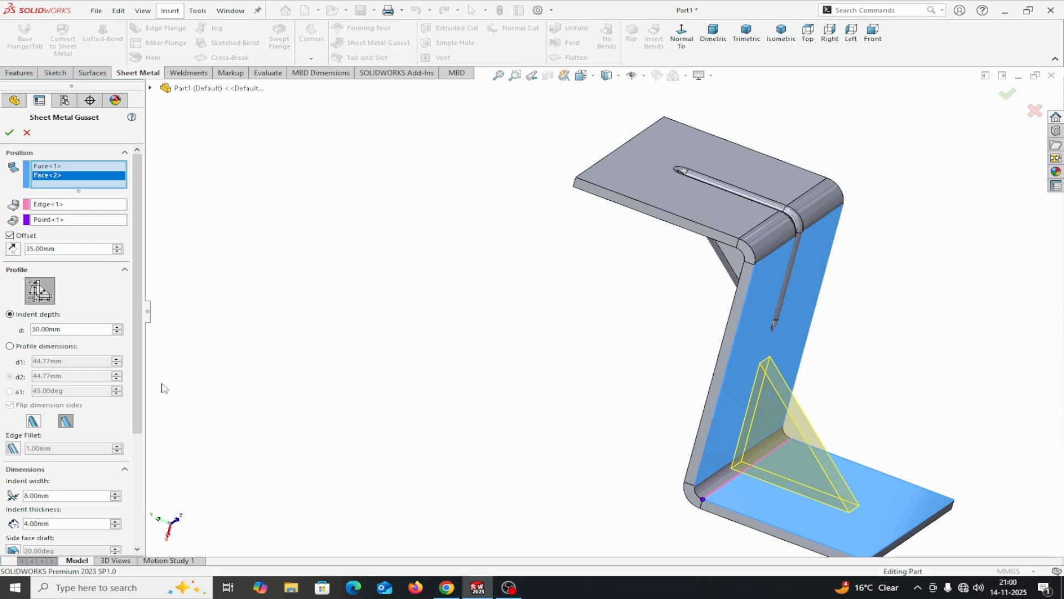
middle_drag(310, 414, 366, 368)
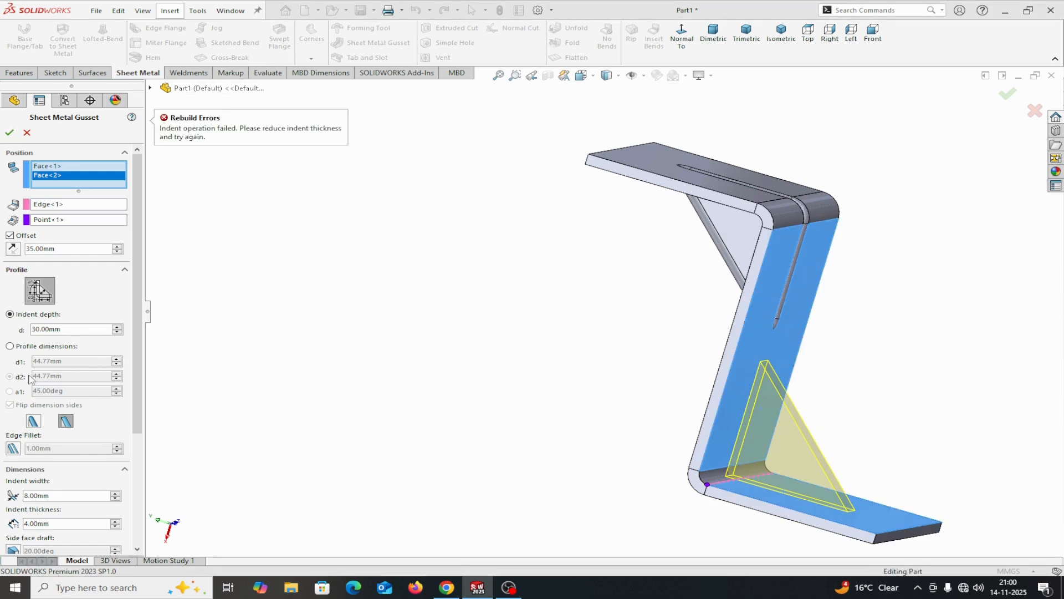
Set the second gusset's indent depth to 20 mm and try to create the gusset
drag(64, 333, 23, 331)
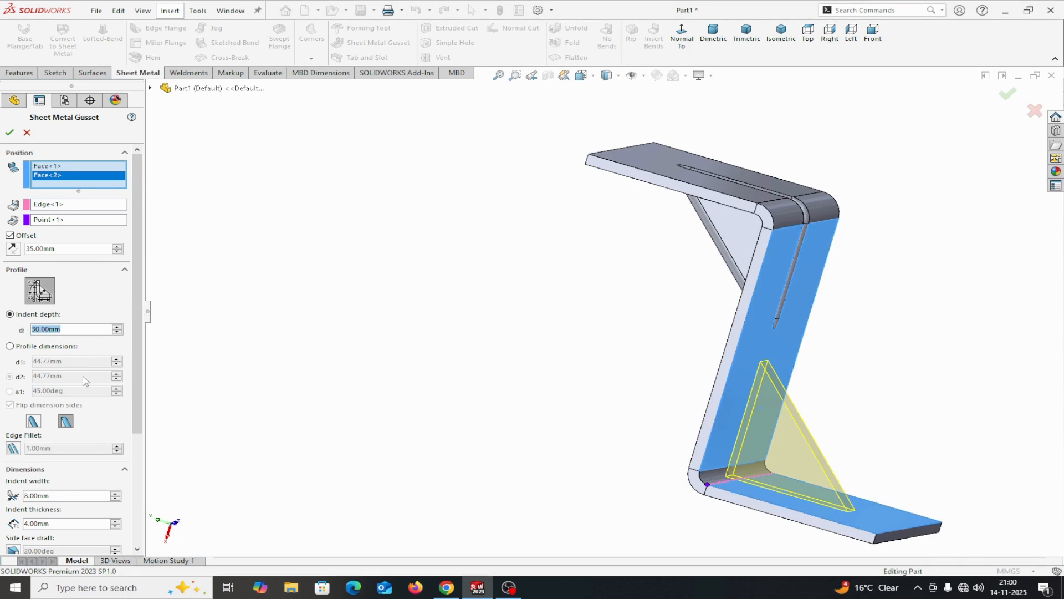
text(2)
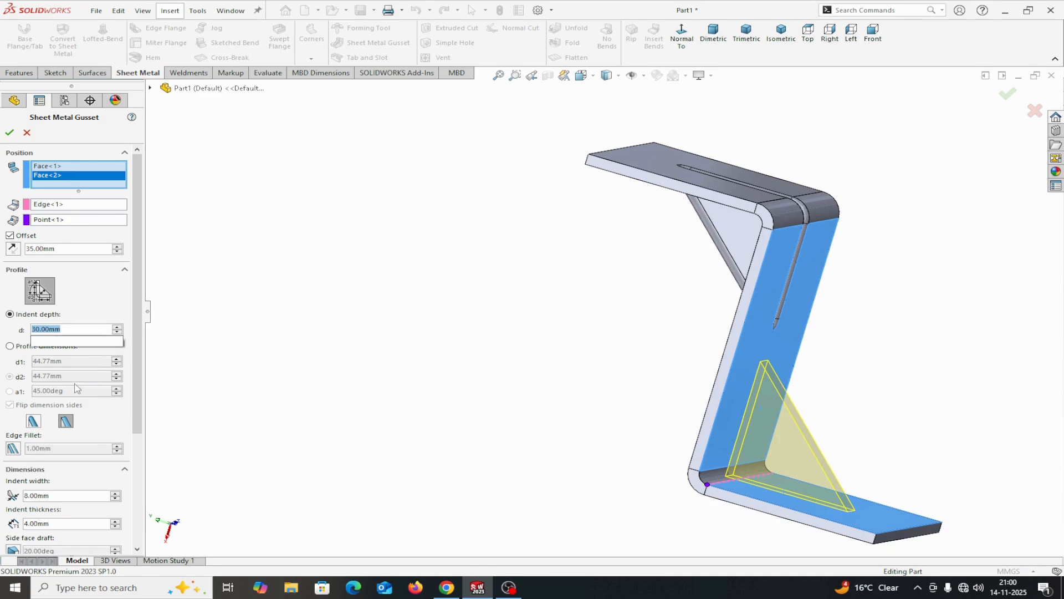
text(0)
key(Return)
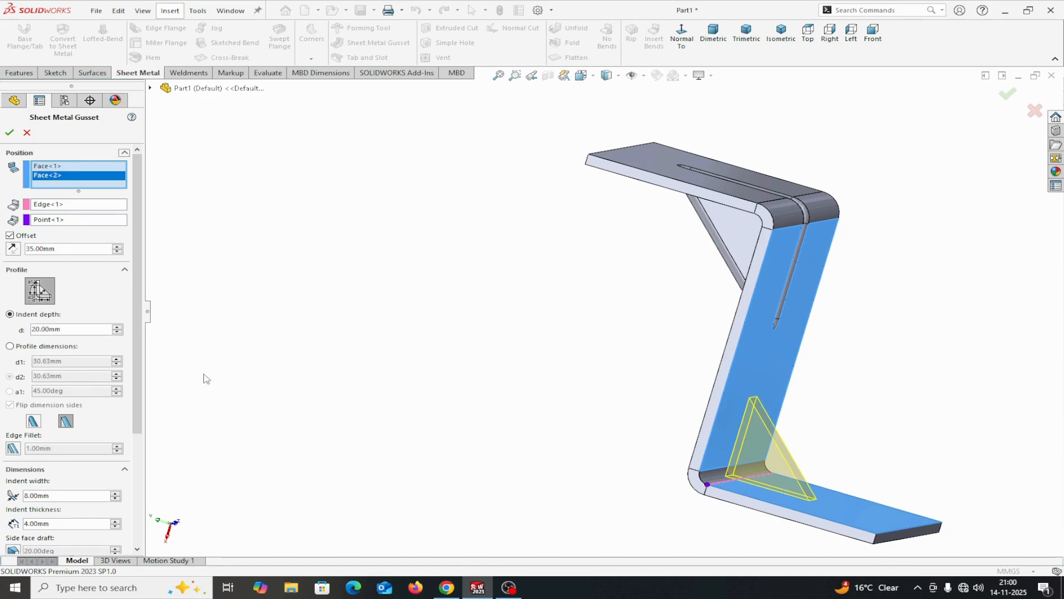
click(9, 134)
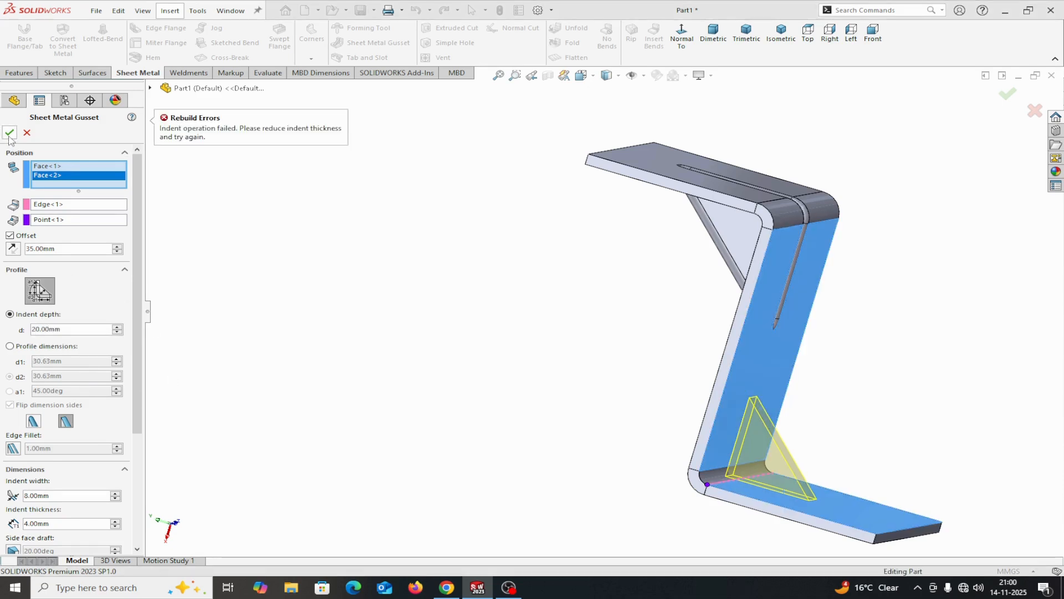
Set the second gusset's indent width to 6 mm and its indent thickness to 2 mm
scroll(136, 375, down, 2)
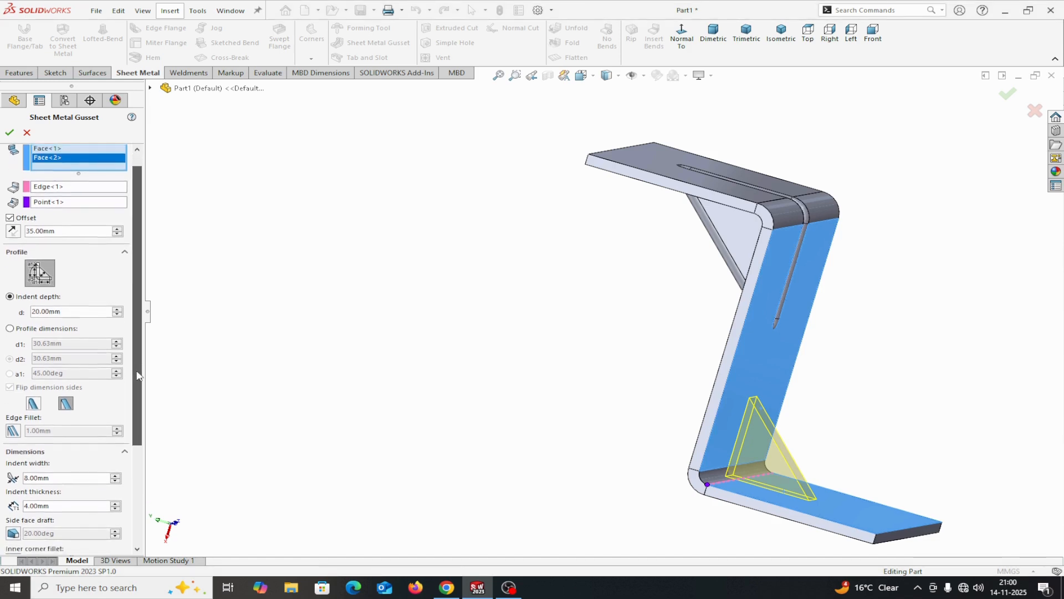
scroll(138, 381, down, 2)
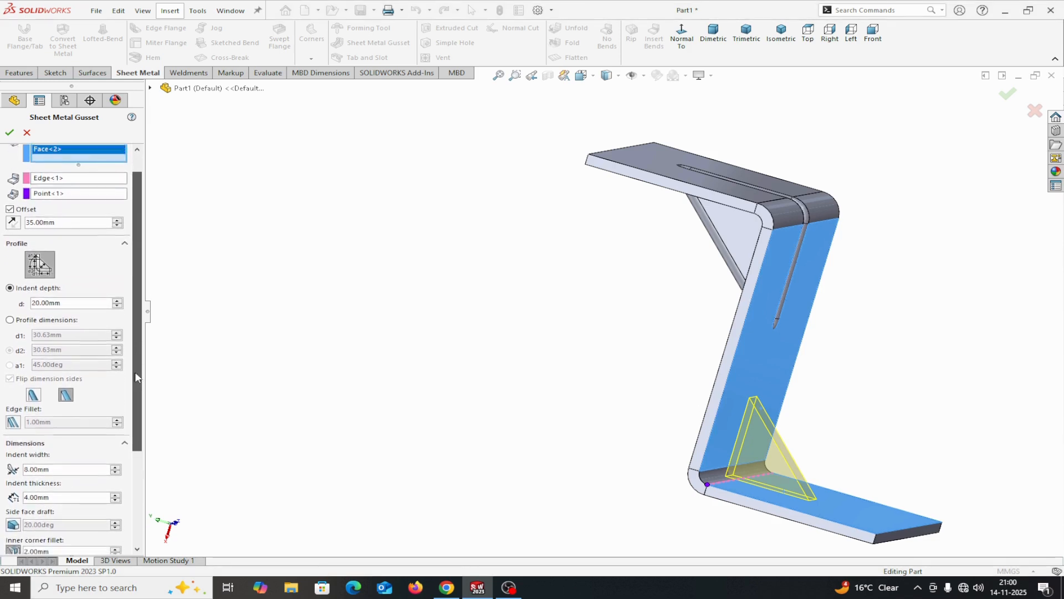
scroll(130, 399, down, 4)
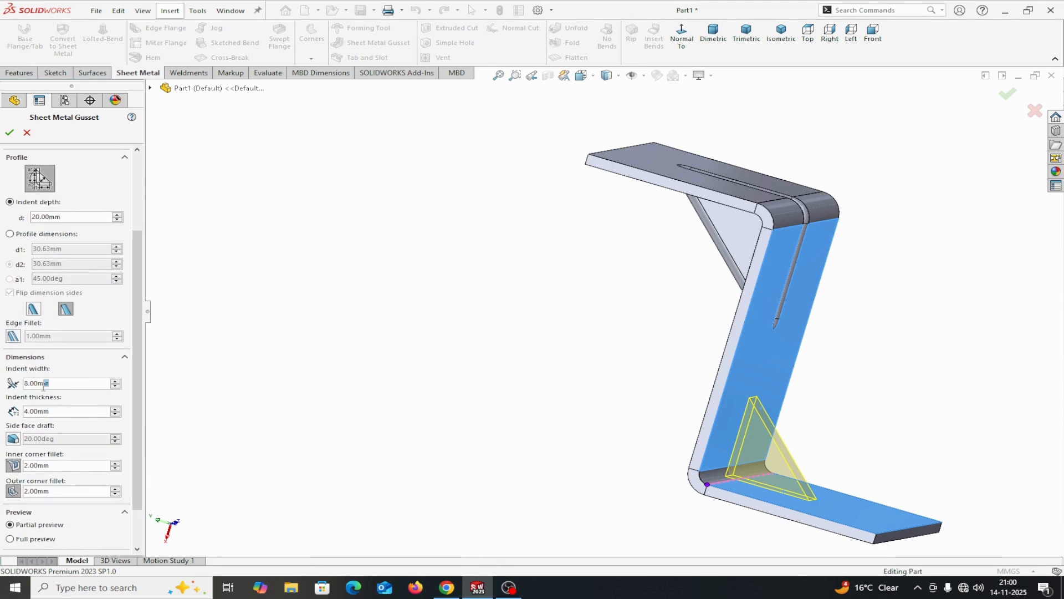
drag(44, 387, 12, 385)
text(6)
key(Return)
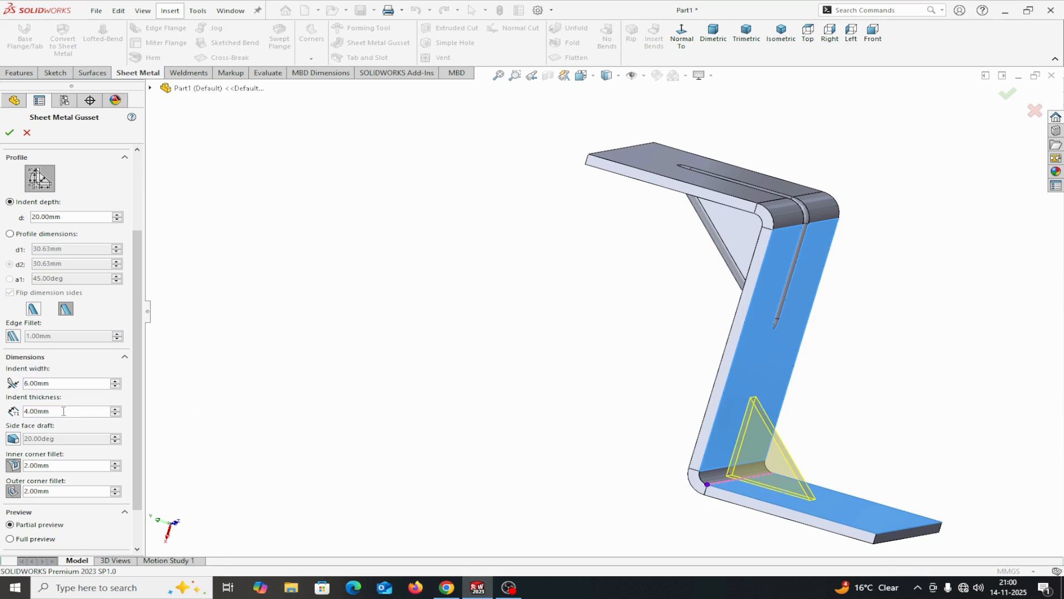
drag(57, 411, 18, 413)
text(2)
key(Return)
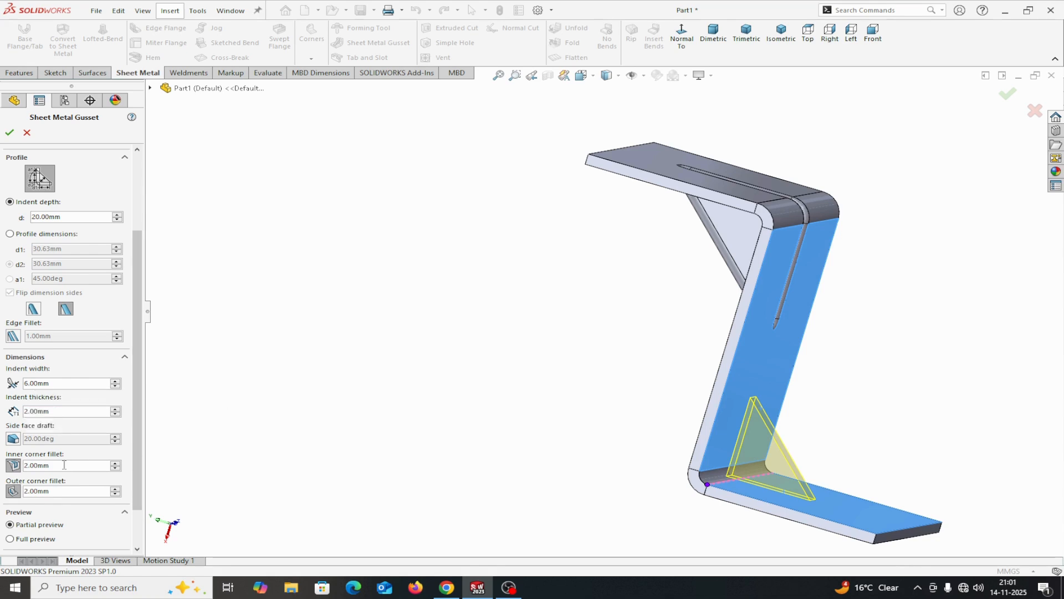
Set the gusset's inner and outer corner fillets to 1 mm each and create the gusset
drag(42, 466, 15, 469)
text(1)
key(Return)
drag(76, 491, 35, 492)
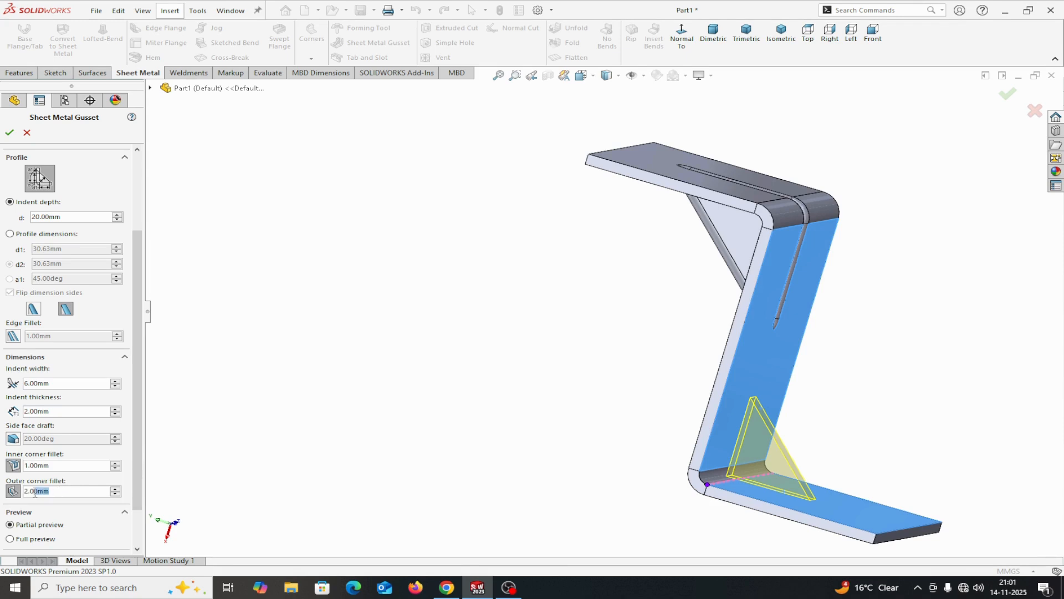
text(1)
key(Return)
click(9, 132)
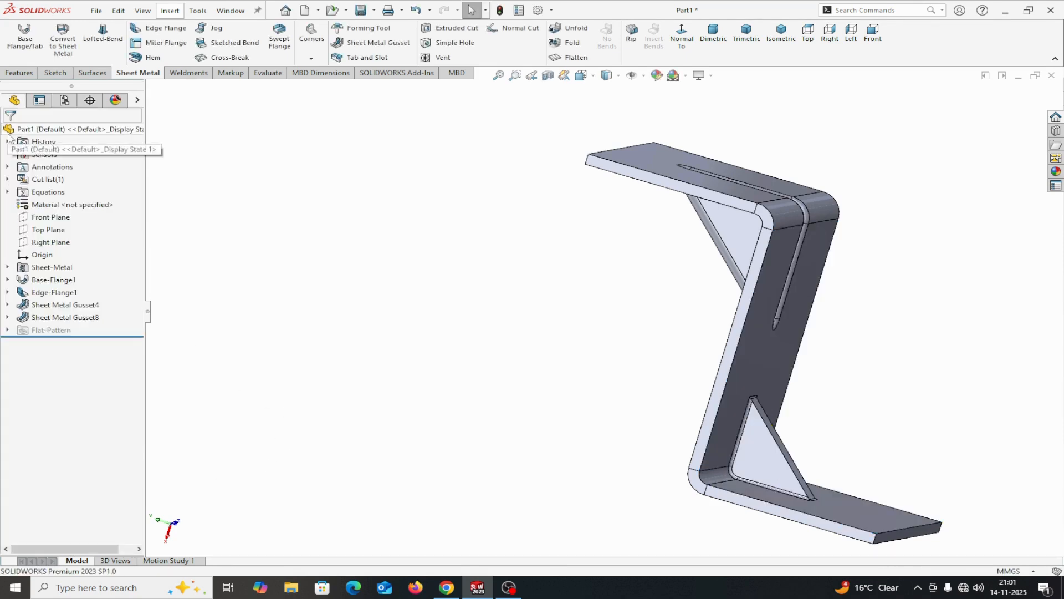
Reopen the second gusset's definition, examine its offset, indent depth and dimension settings against the preview, and close it
mouse_move(456, 315)
middle_down()
mouse_move(394, 365)
mouse_move(440, 321)
mouse_move(452, 354)
mouse_move(438, 355)
mouse_move(465, 341)
mouse_move(482, 357)
mouse_move(423, 309)
mouse_move(477, 302)
mouse_move(456, 312)
middle_up()
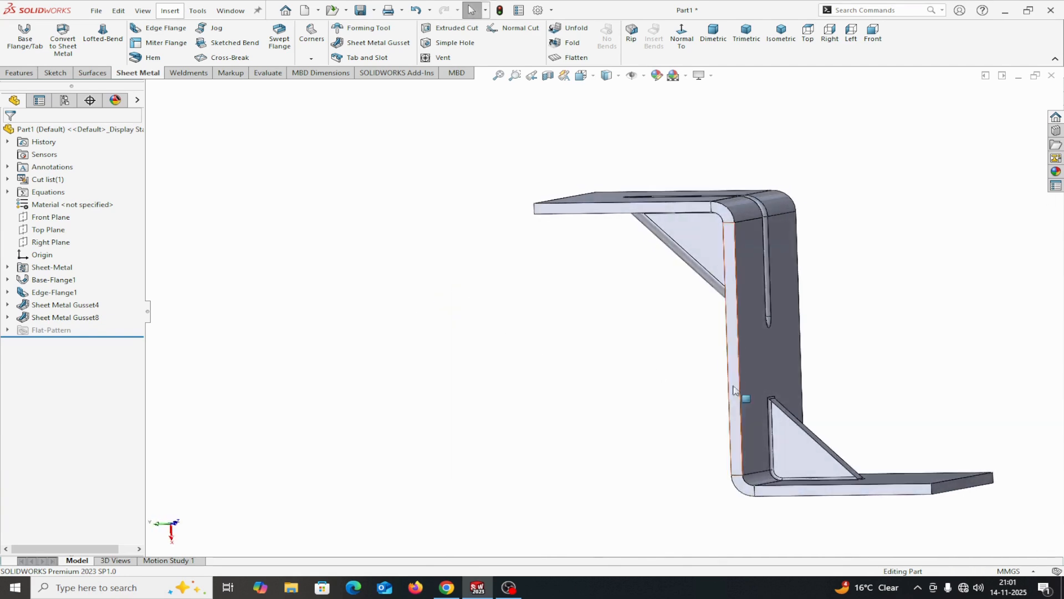
scroll(760, 410, down, 4)
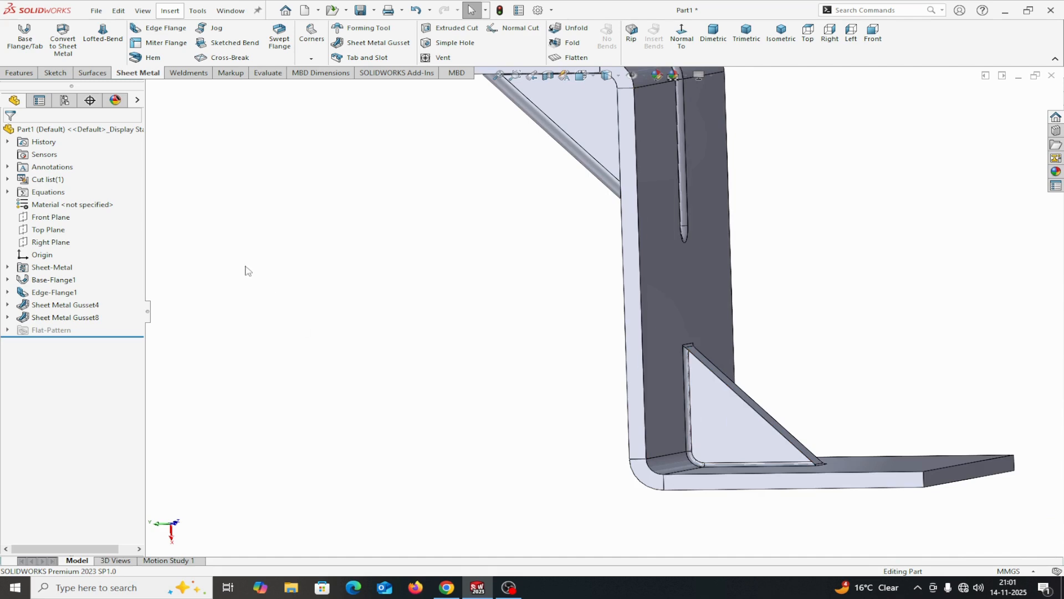
right_click(54, 319)
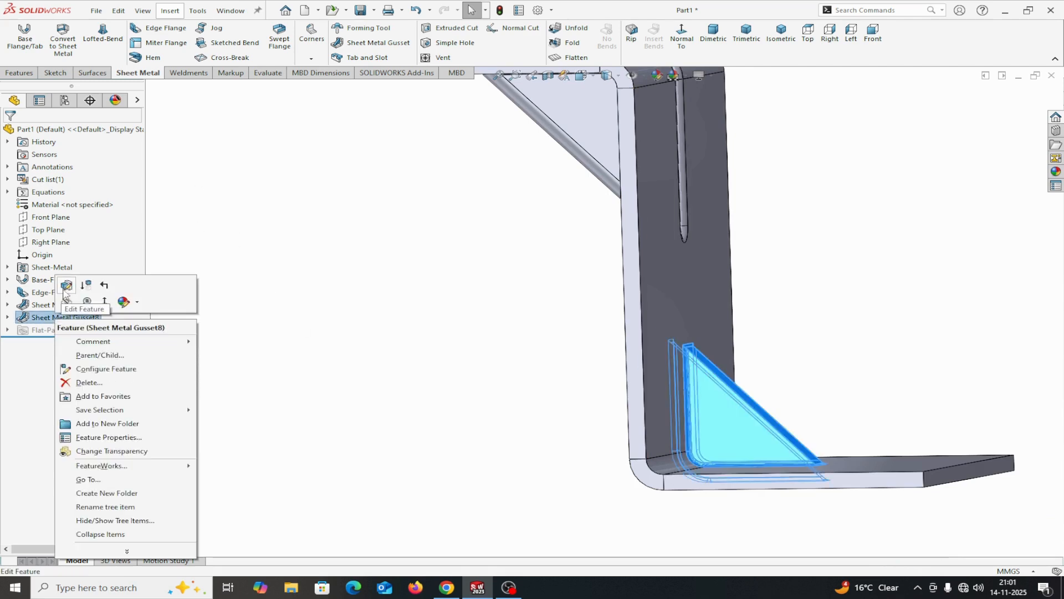
click(66, 289)
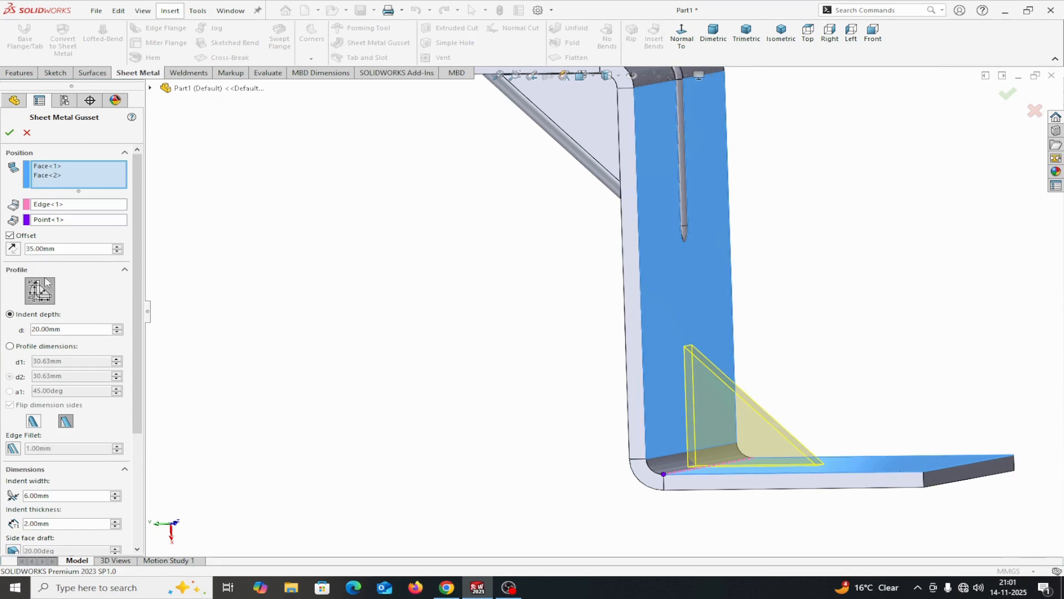
drag(139, 410, 138, 505)
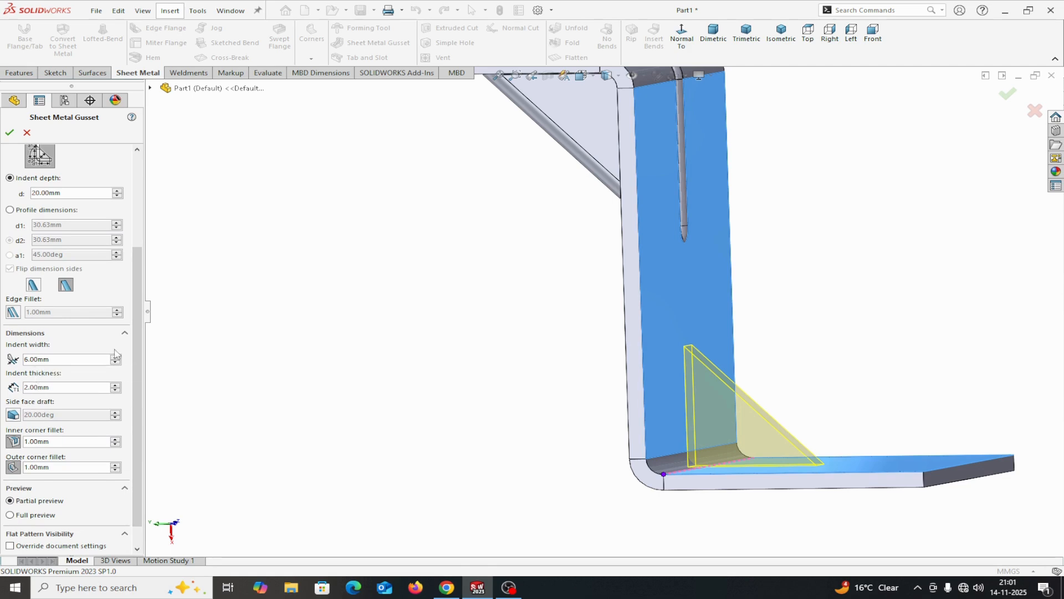
drag(134, 362, 134, 392)
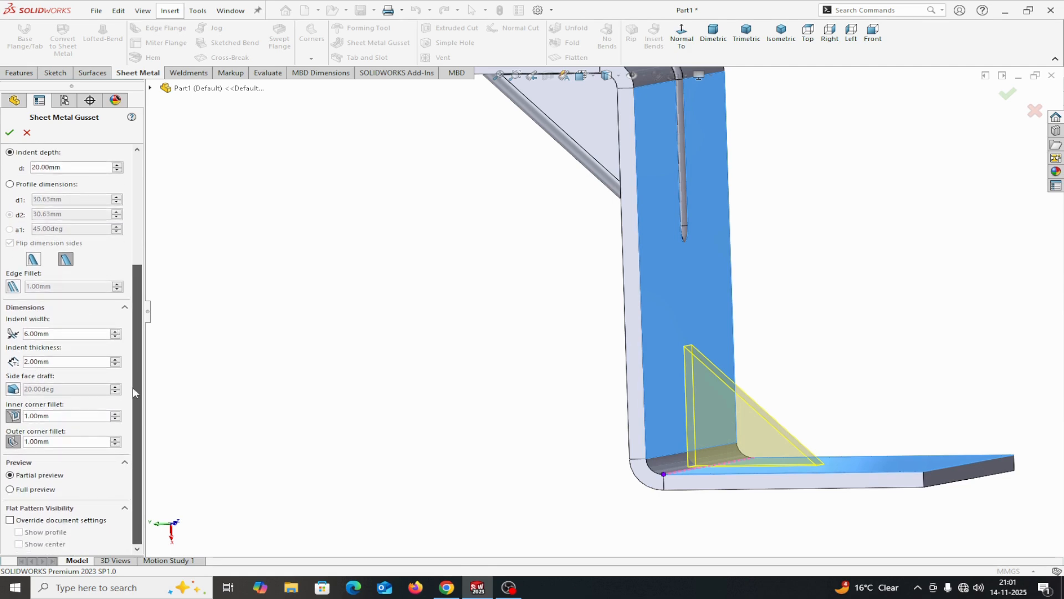
middle_drag(378, 379, 290, 408)
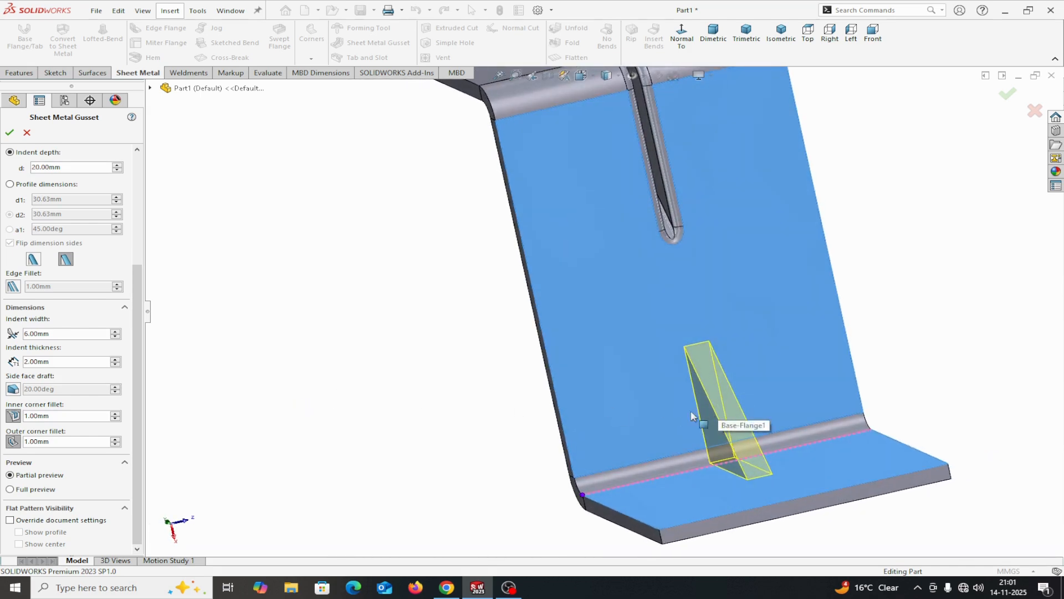
middle_drag(666, 409, 313, 389)
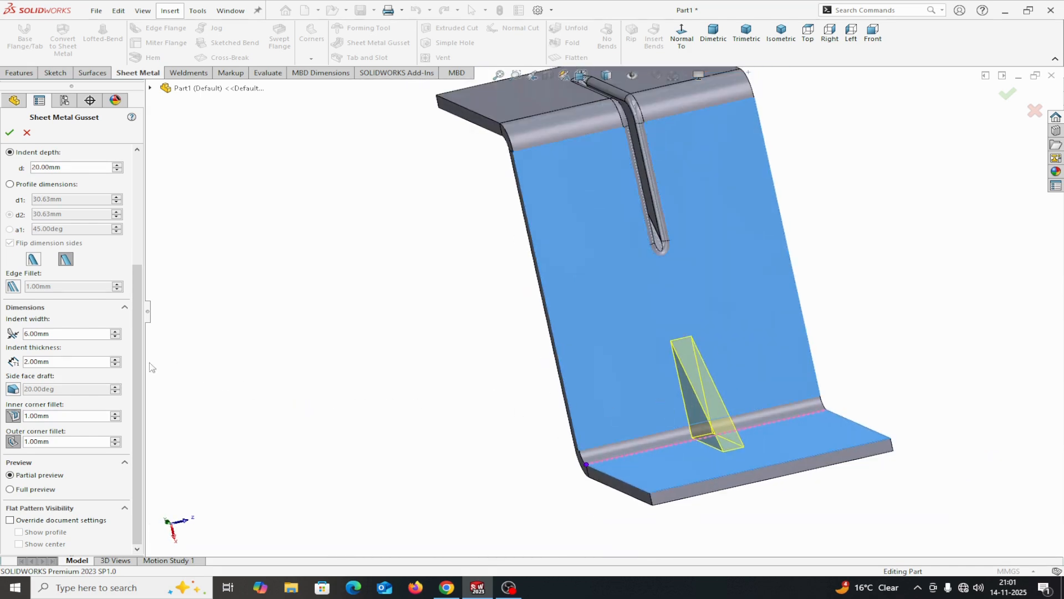
scroll(51, 283, up, 3)
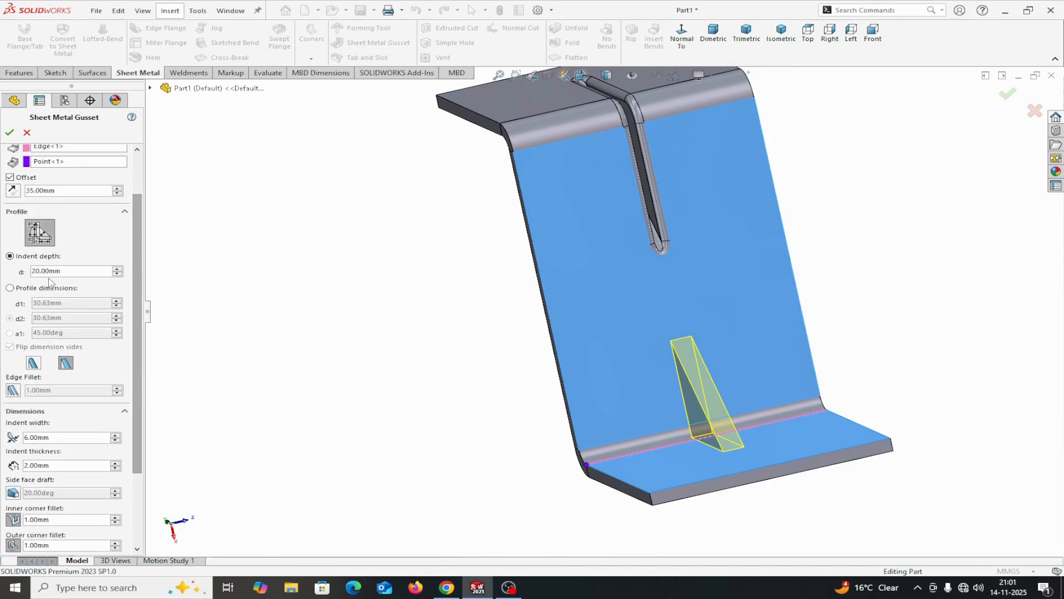
middle_drag(250, 334, 295, 302)
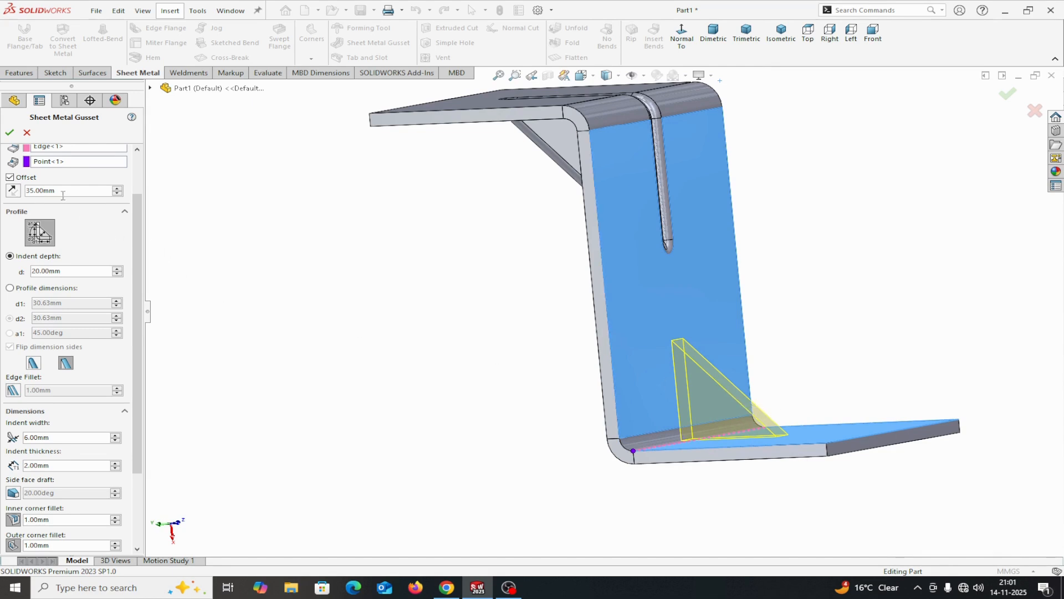
click(9, 133)
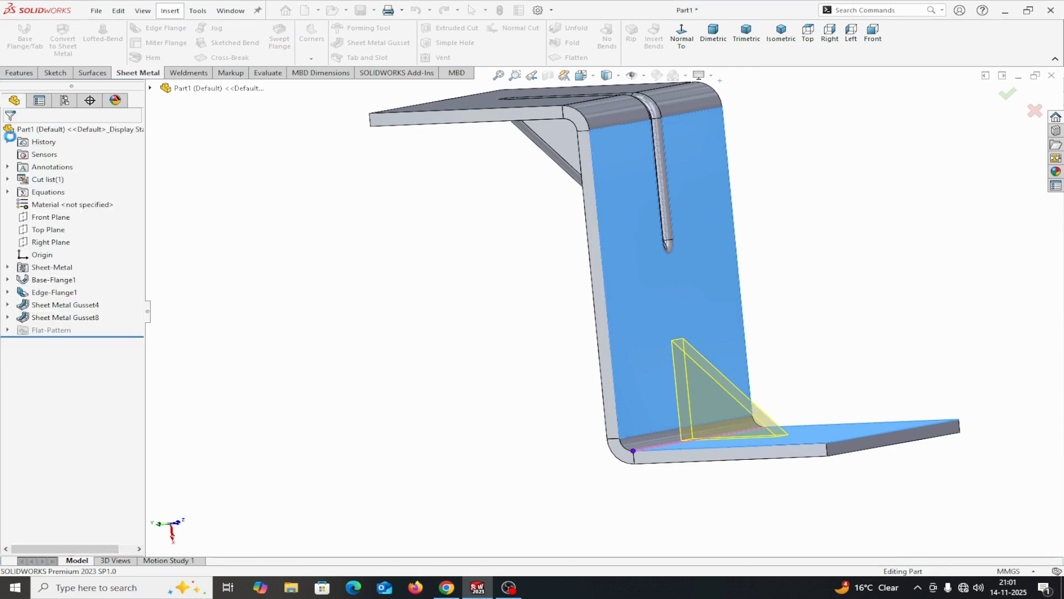
Measure the distance from the midpoint of the gusset's bend-corner arc to the midpoint of its sloping side edge
click(268, 73)
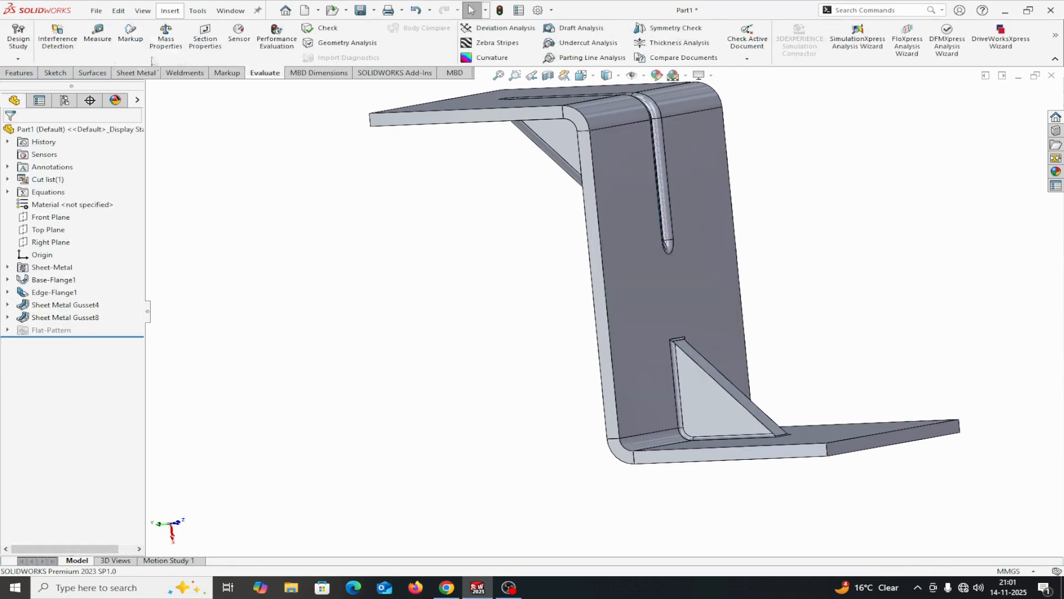
click(97, 39)
scroll(665, 425, down, 4)
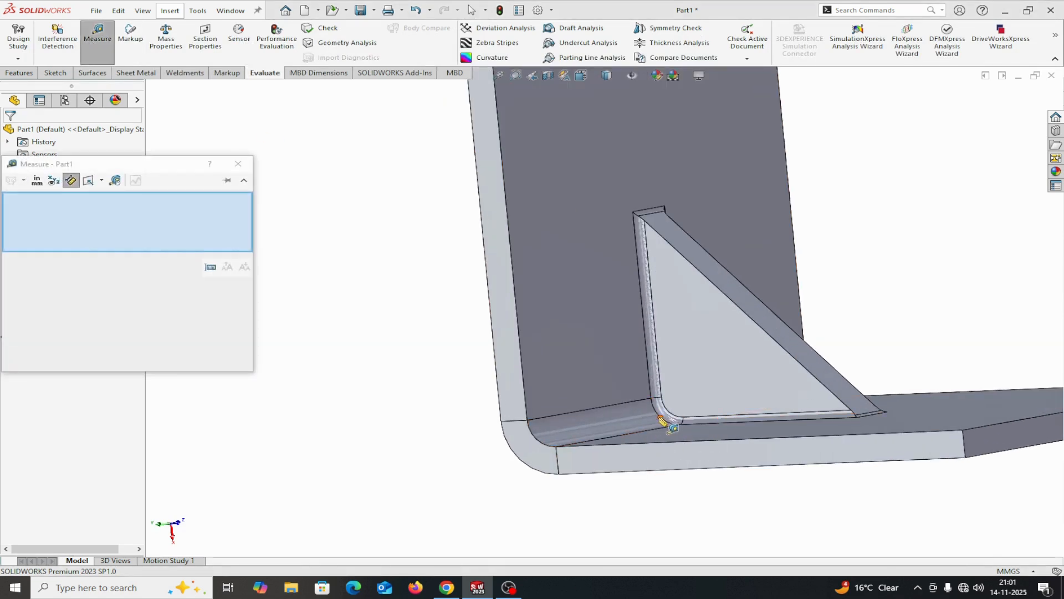
click(661, 418)
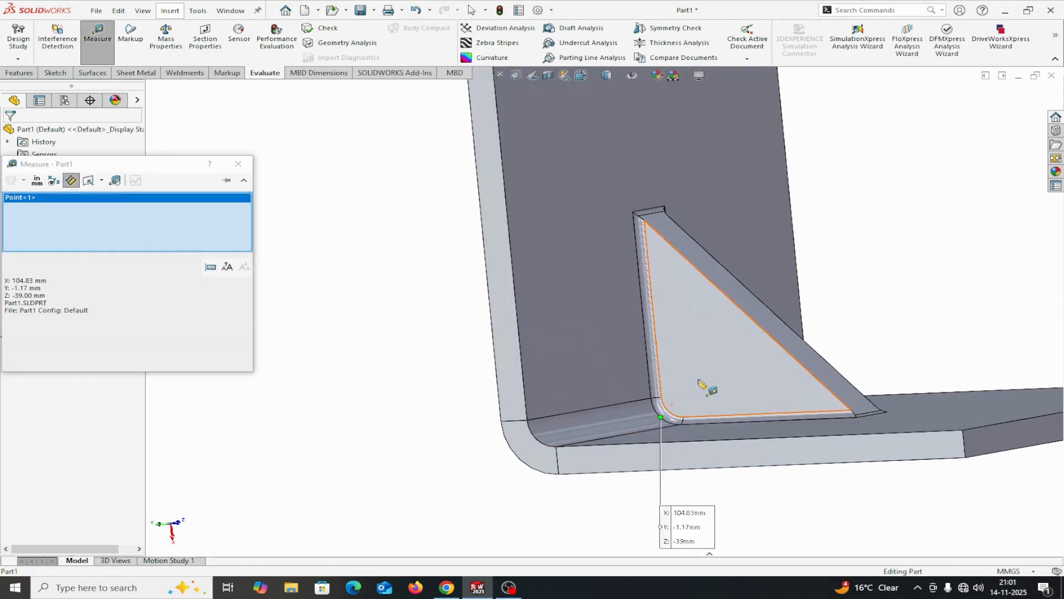
click(749, 314)
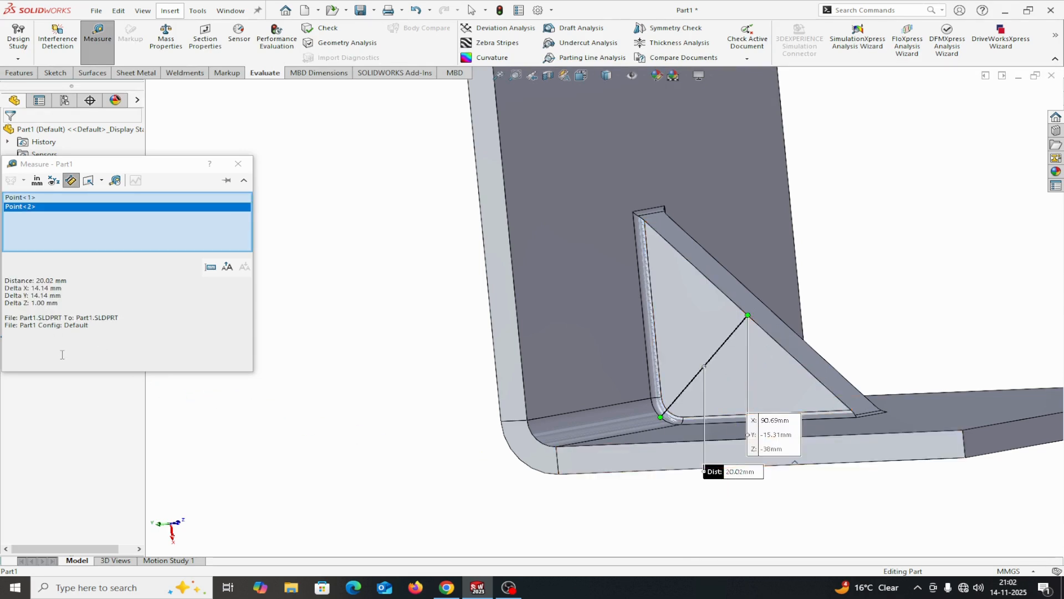
Repeat the distance measurement between the midpoints of the gusset's bend-corner arc and sloping side edge, clear the selections, and close Measure
right_click(126, 243)
click(149, 229)
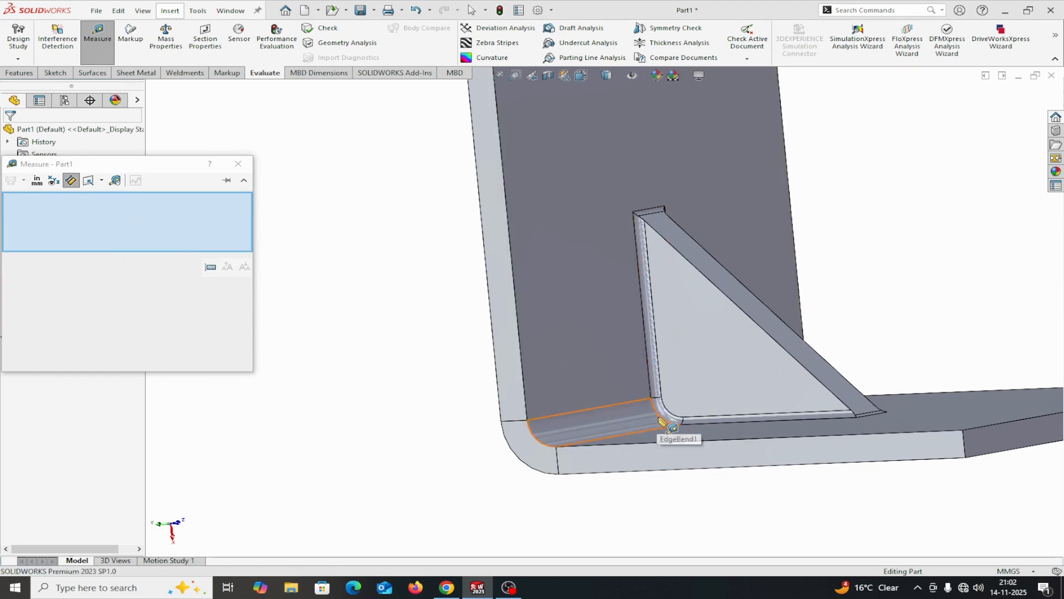
click(660, 417)
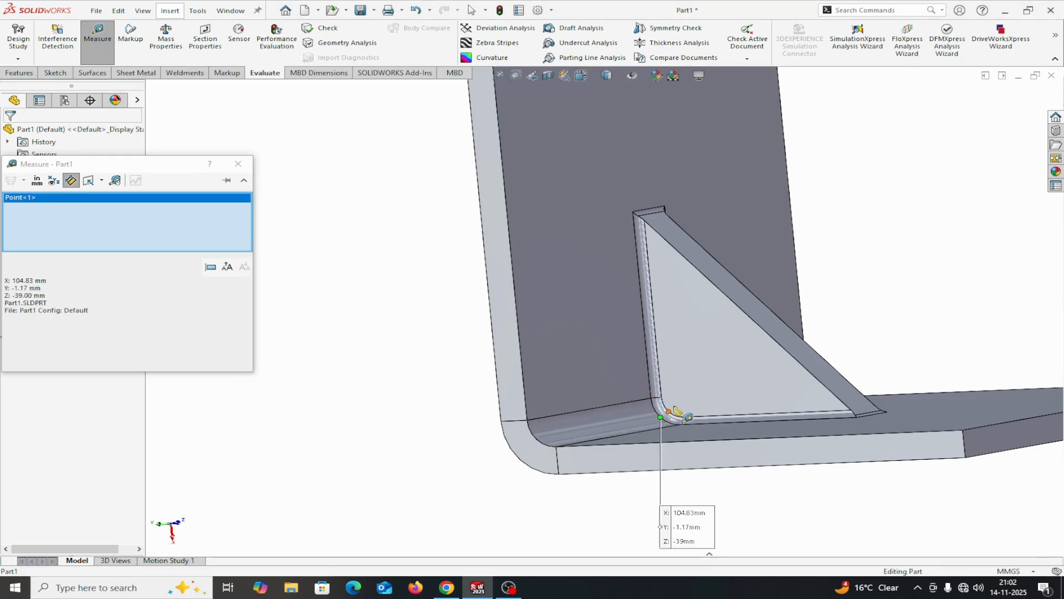
click(748, 315)
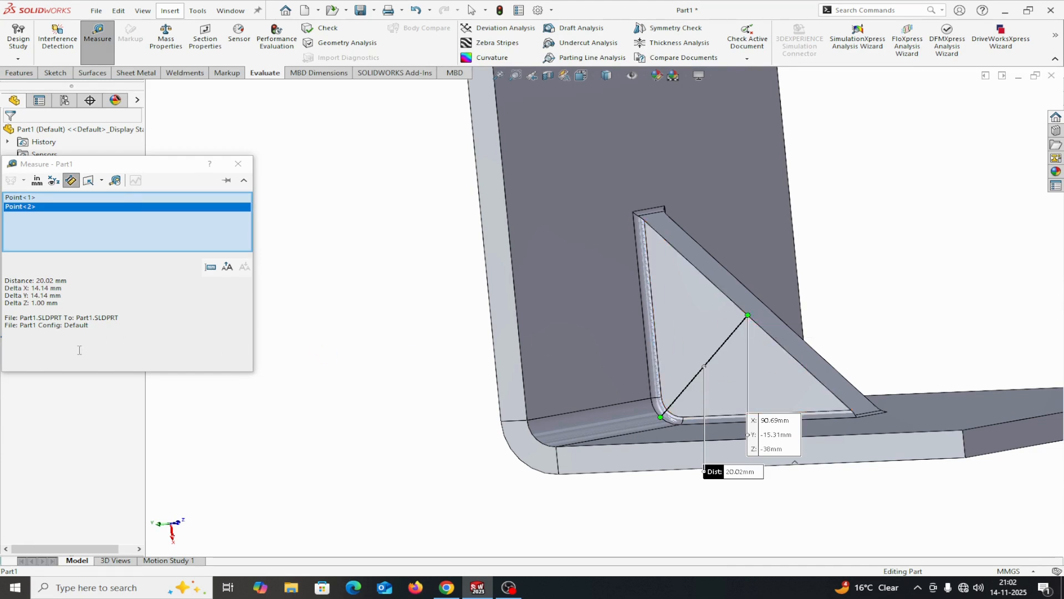
right_click(78, 207)
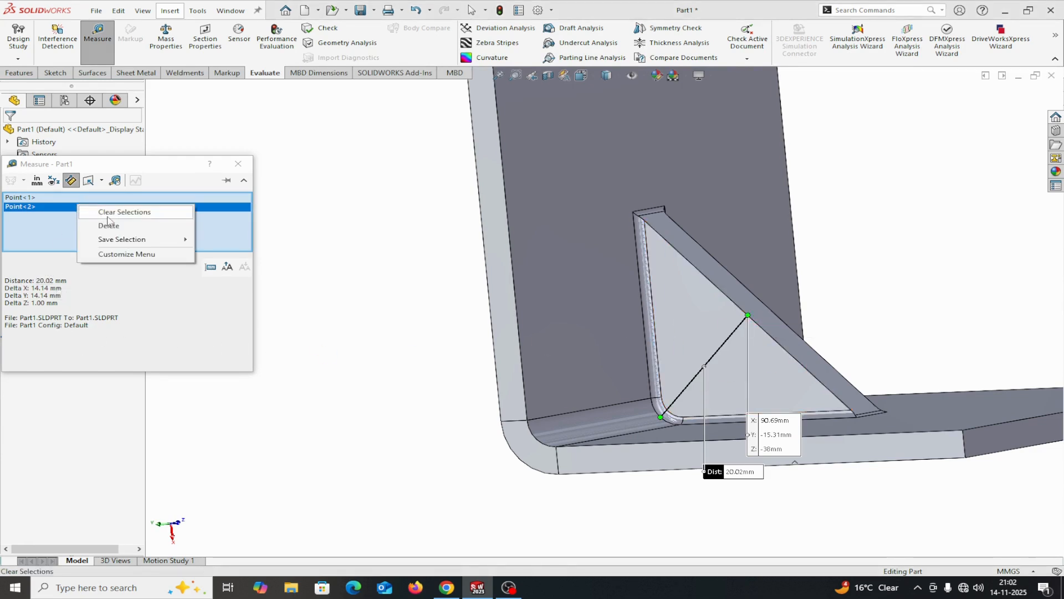
click(113, 212)
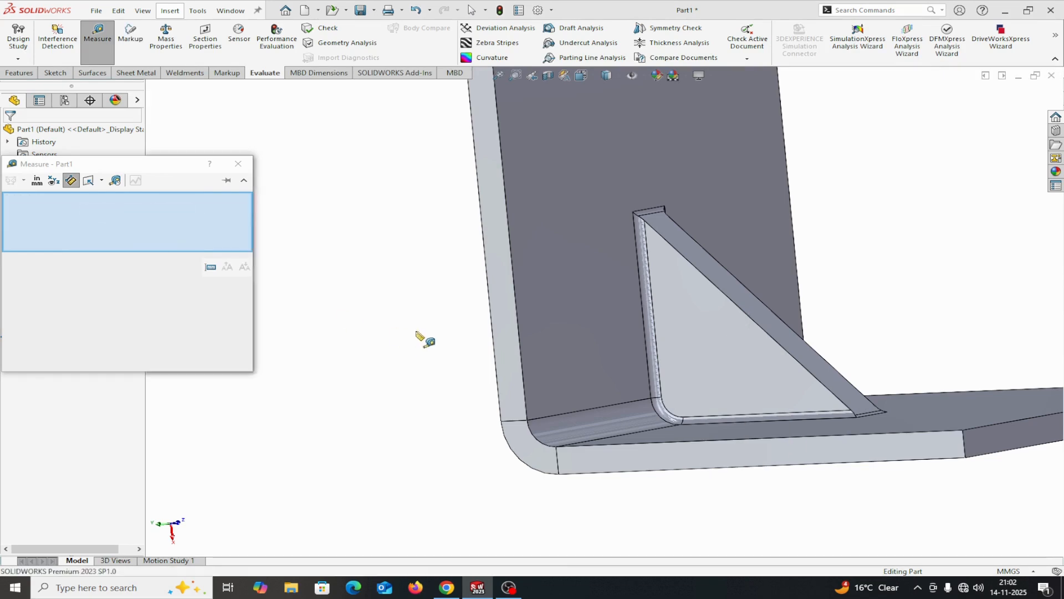
middle_drag(419, 336, 427, 371)
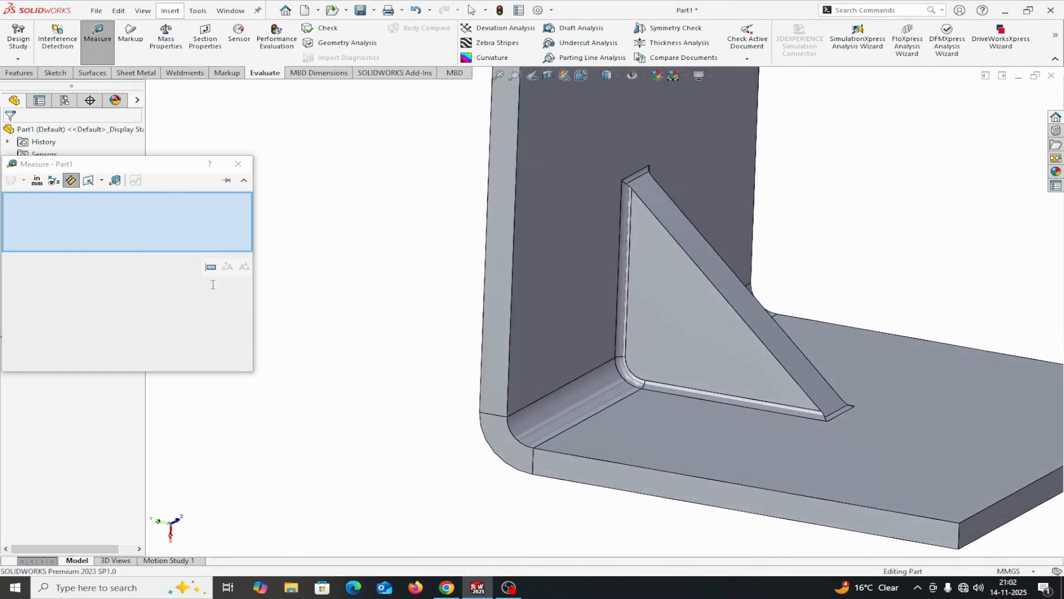
click(238, 165)
Reopen the second gusset's definition, examine its rib/triangular section profile and indent depth against the preview, and accept it
right_click(64, 308)
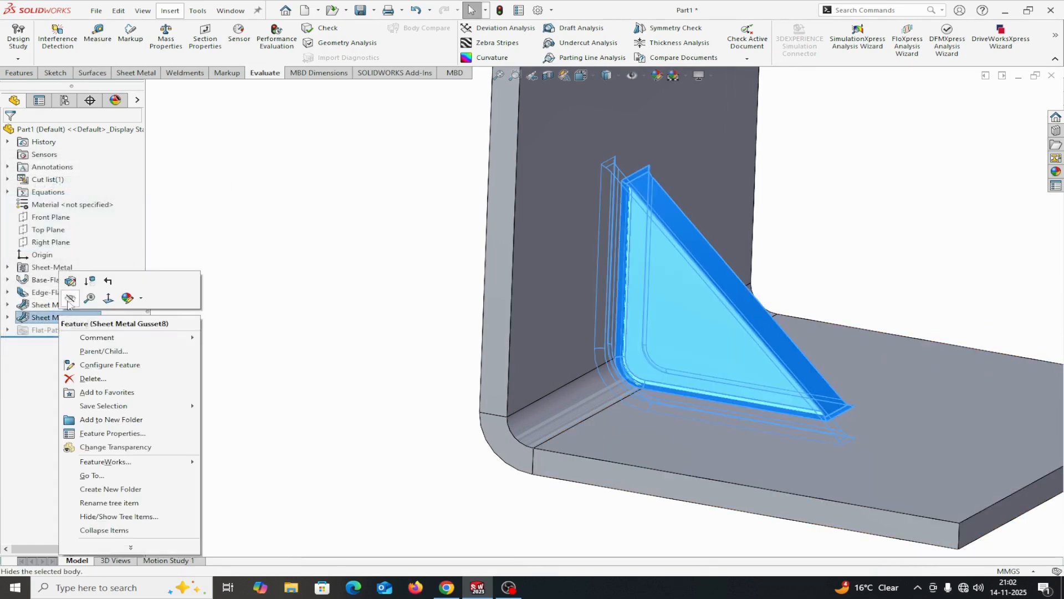
click(76, 284)
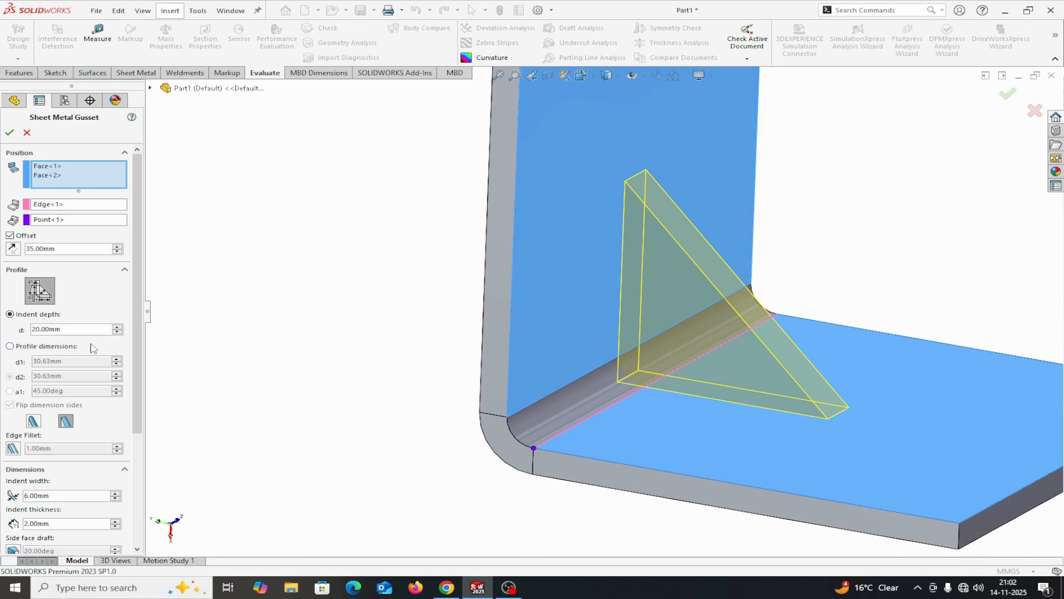
middle_drag(219, 336, 266, 297)
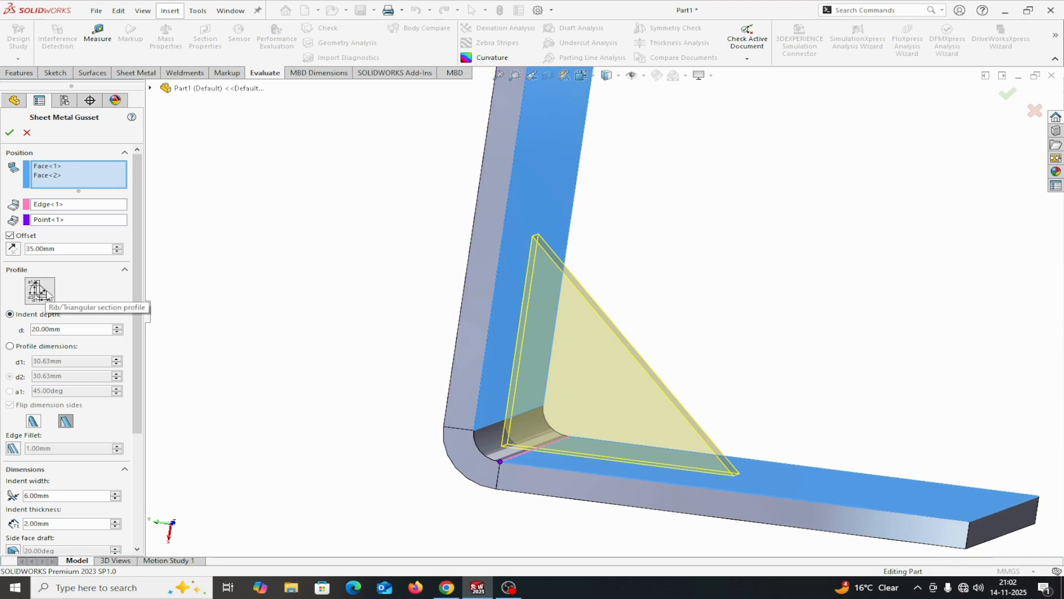
click(9, 132)
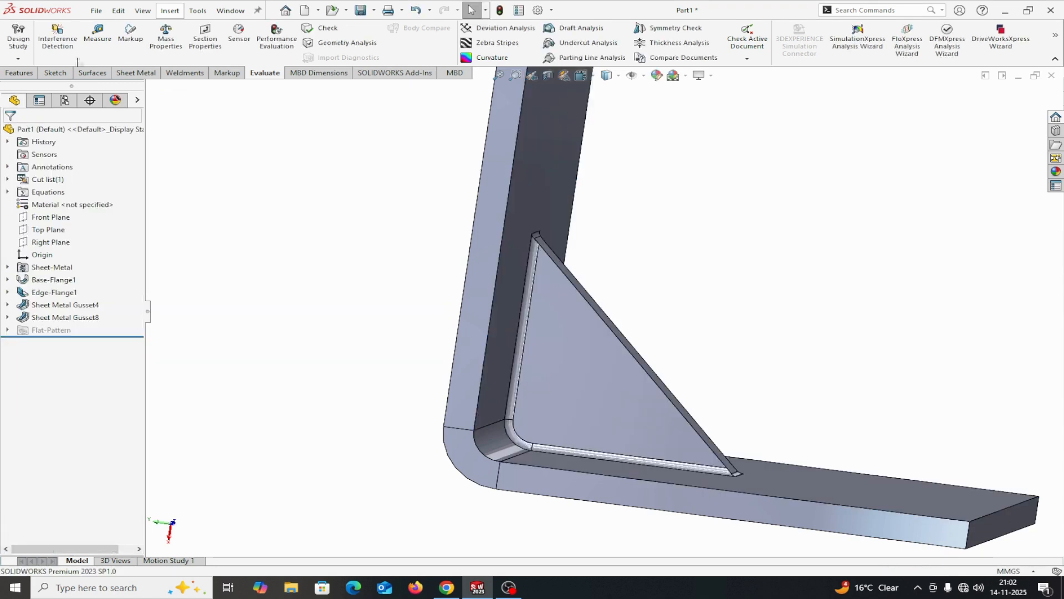
Measure the distance from the midpoint of the gusset's inner corner arc on its flat side face to the sloping edge's midpoint
click(94, 40)
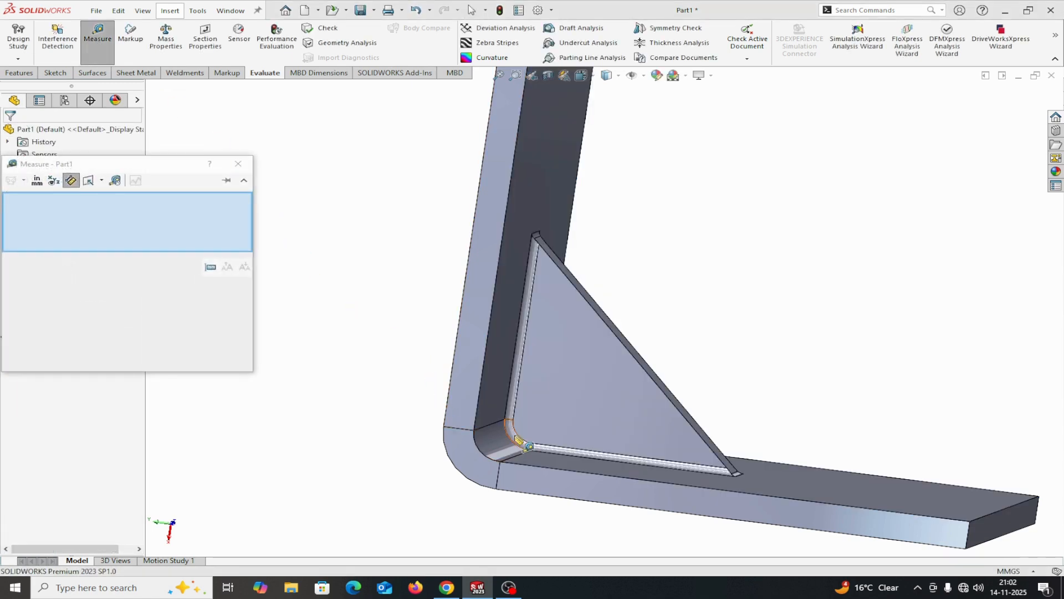
click(517, 435)
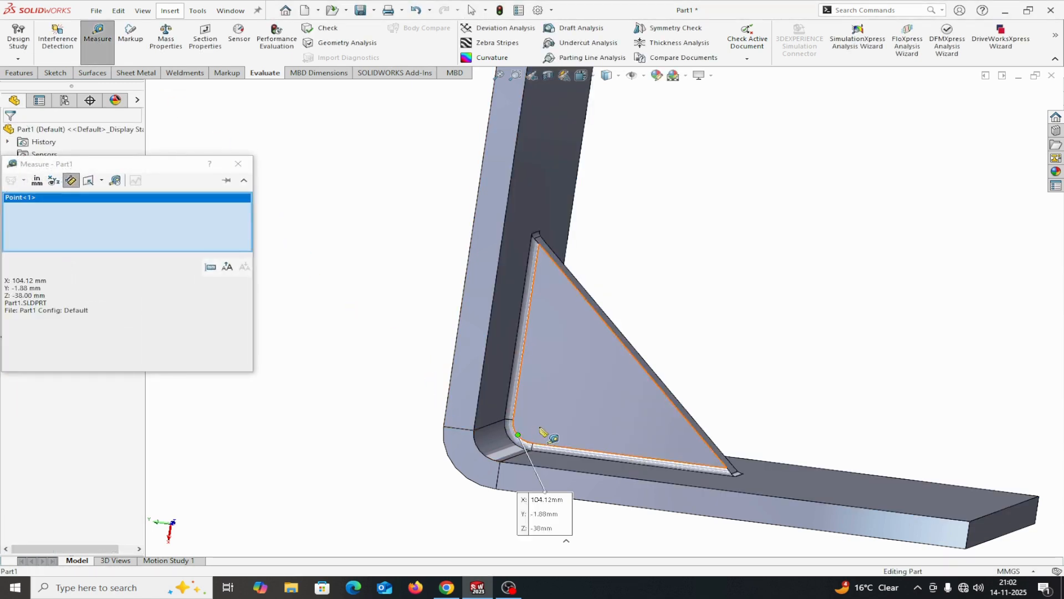
click(635, 356)
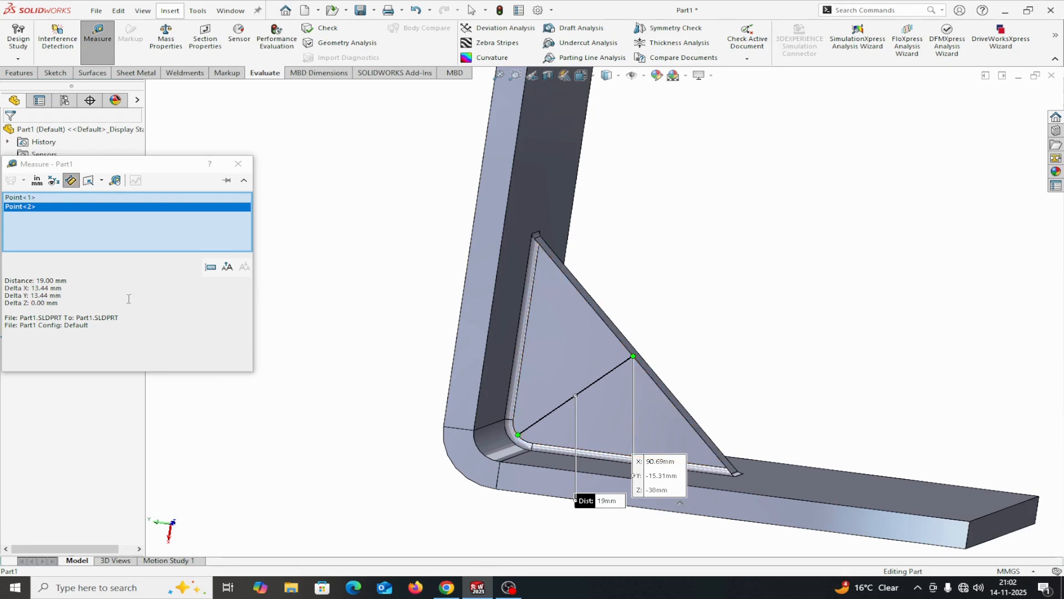
click(238, 164)
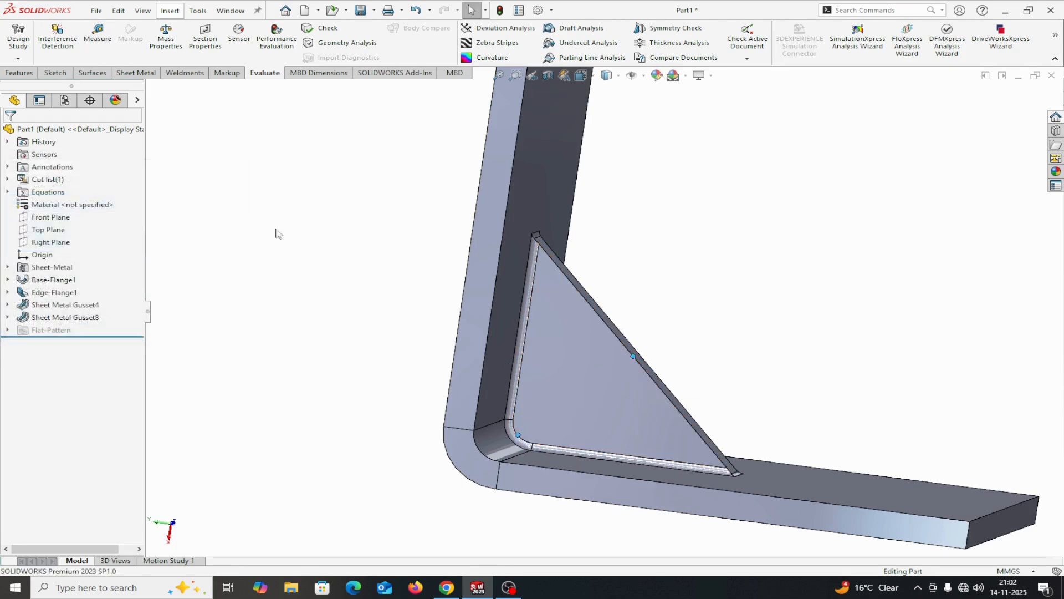
Measure from the inner corner arc's midpoint to the long fillet face along the gusset's base, and close Measure
scroll(547, 449, down, 3)
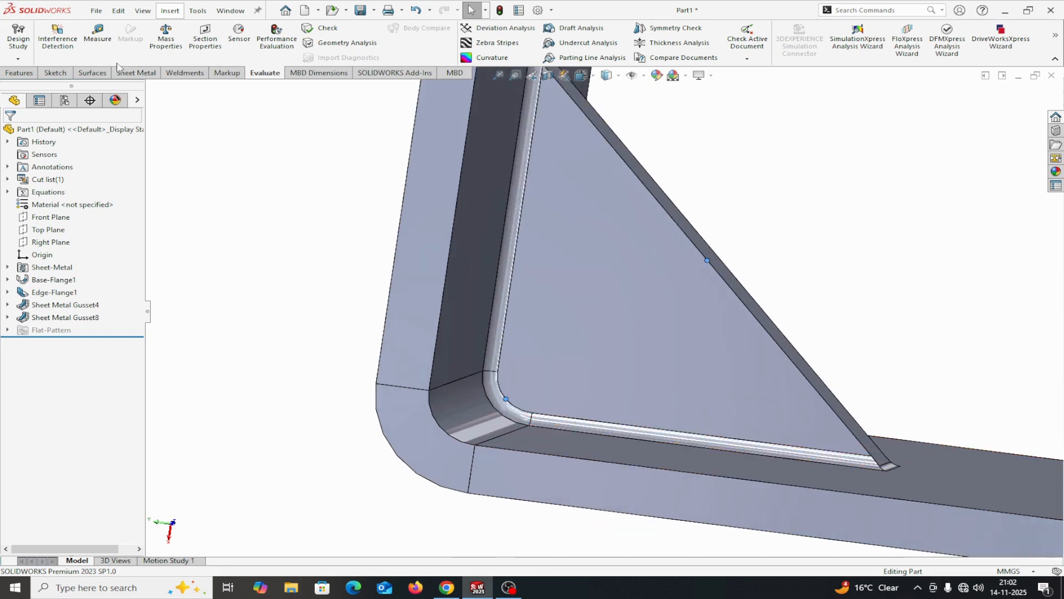
click(105, 49)
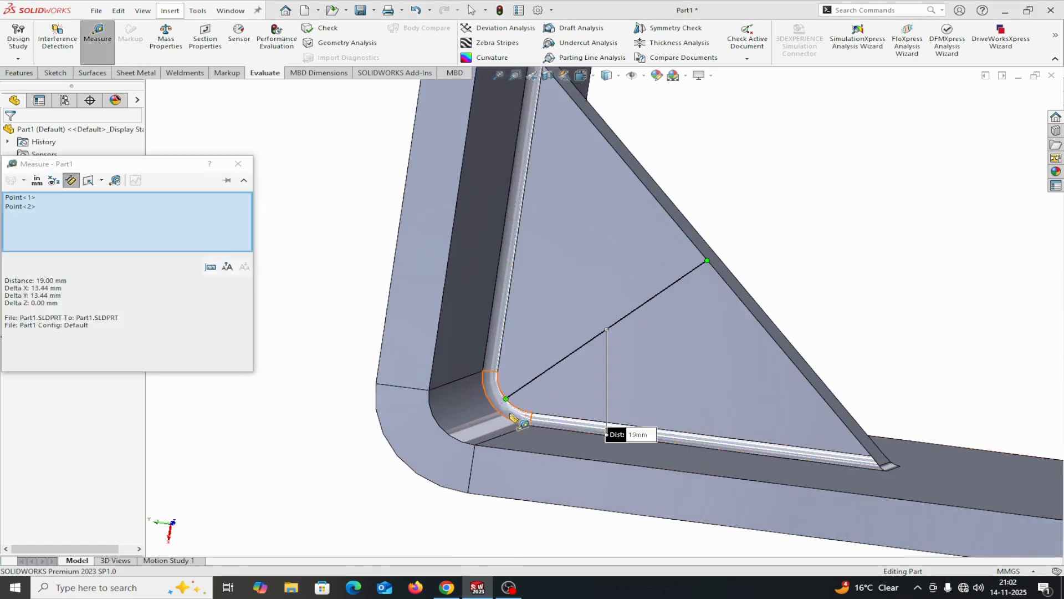
click(558, 421)
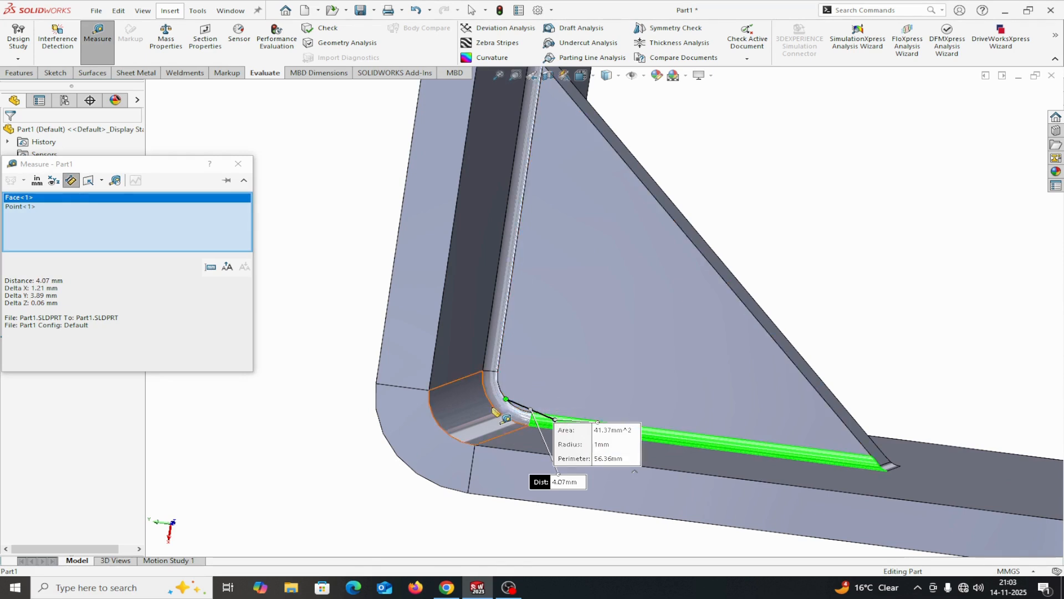
click(238, 164)
scroll(421, 341, up, 2)
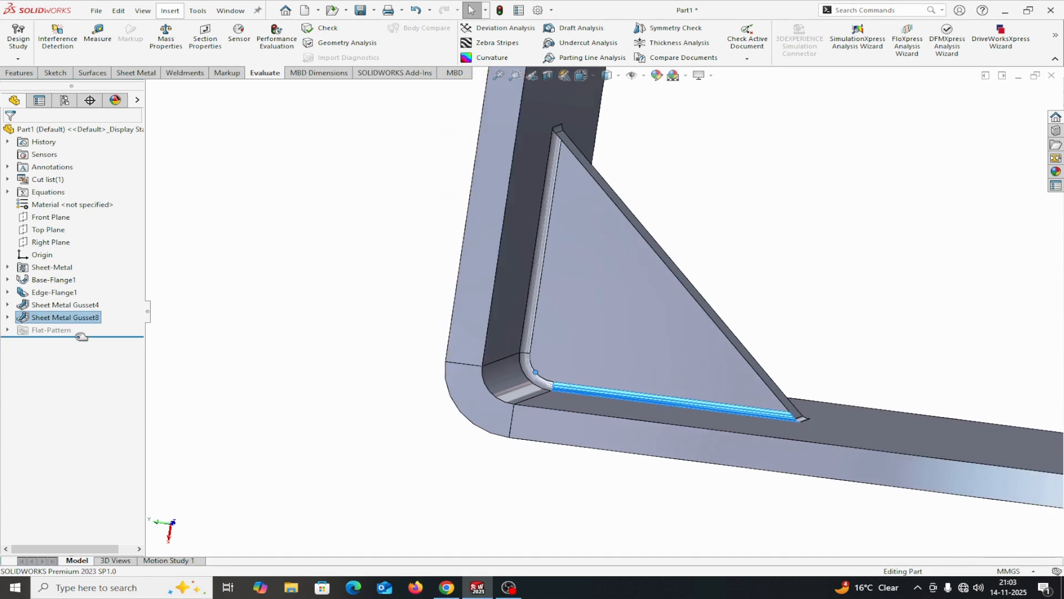
Switch the second gusset's profile definition from indent depth to profile dimensions, review its corner fillet settings and preview, and accept it
right_click(63, 319)
click(74, 295)
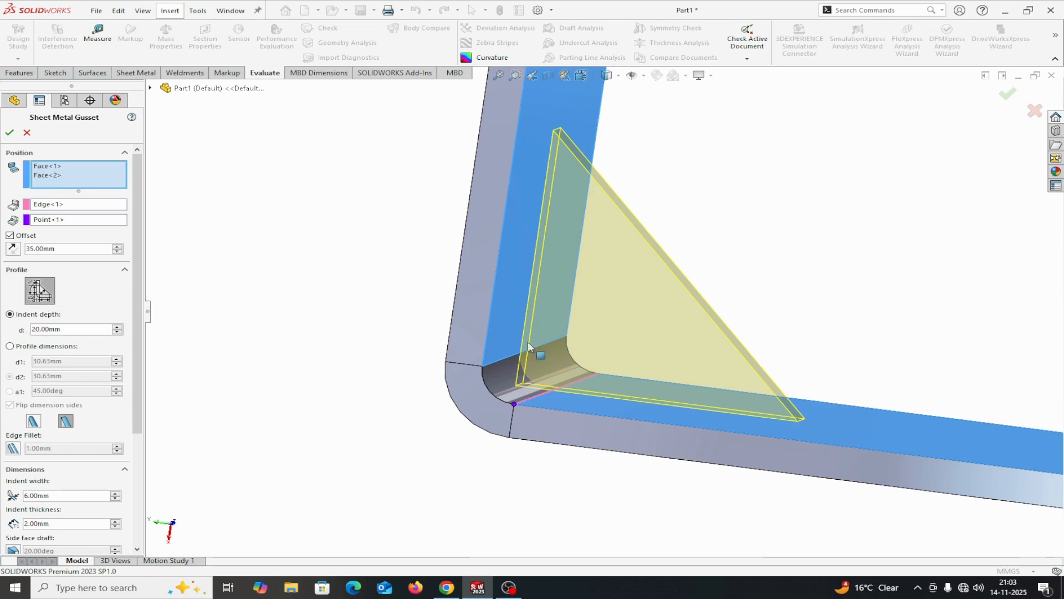
click(11, 347)
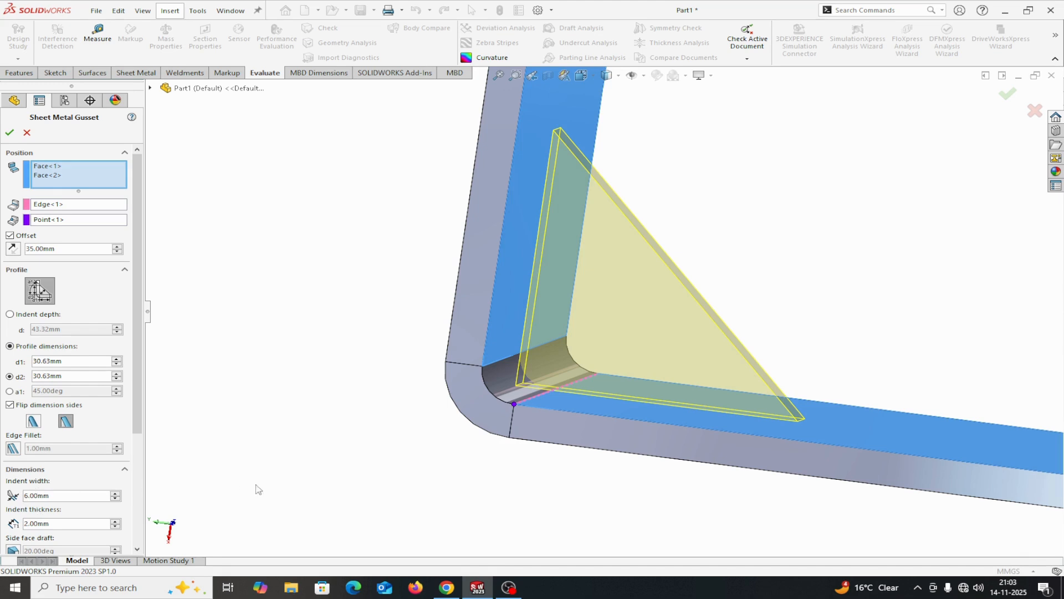
middle_drag(287, 464, 242, 477)
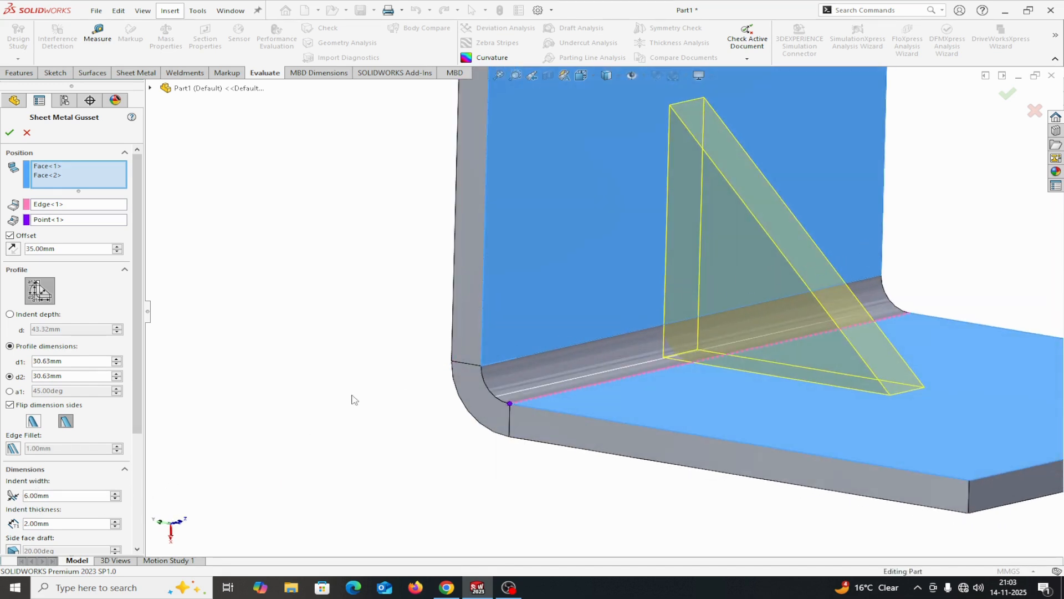
middle_drag(354, 399, 518, 281)
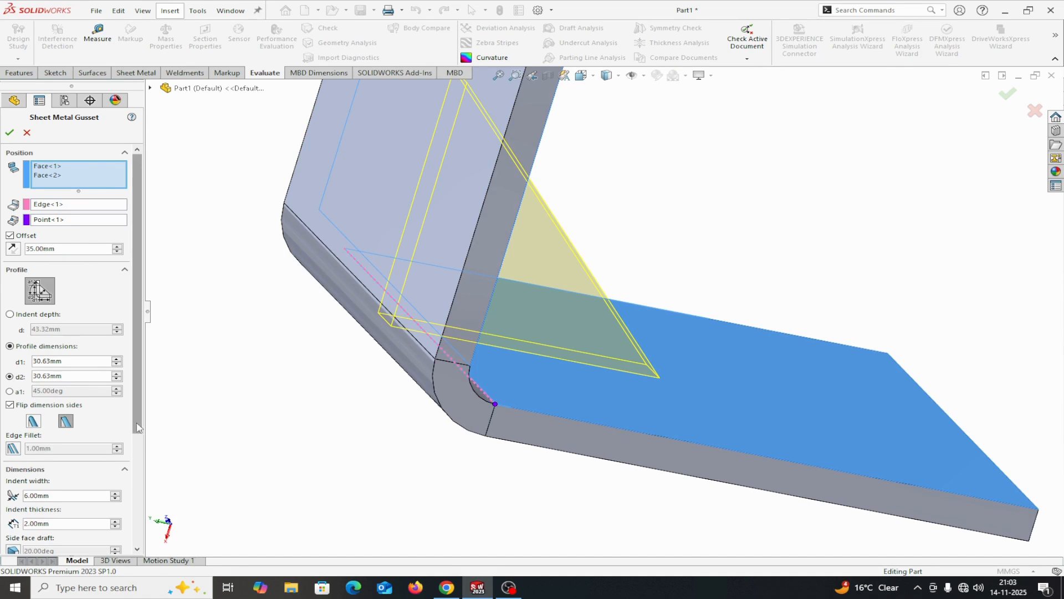
scroll(100, 460, down, 3)
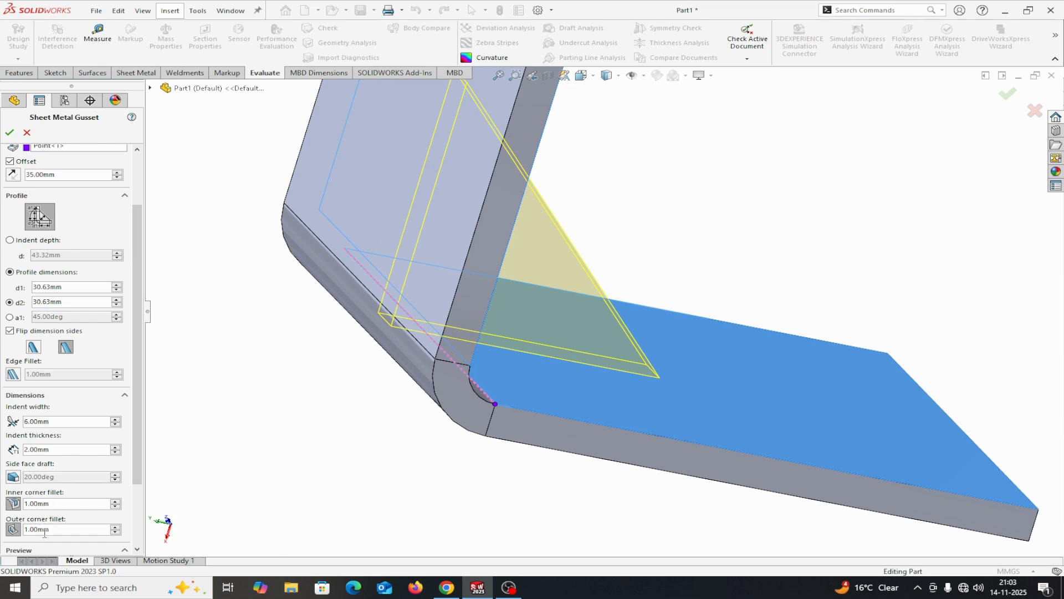
middle_drag(261, 420, 292, 438)
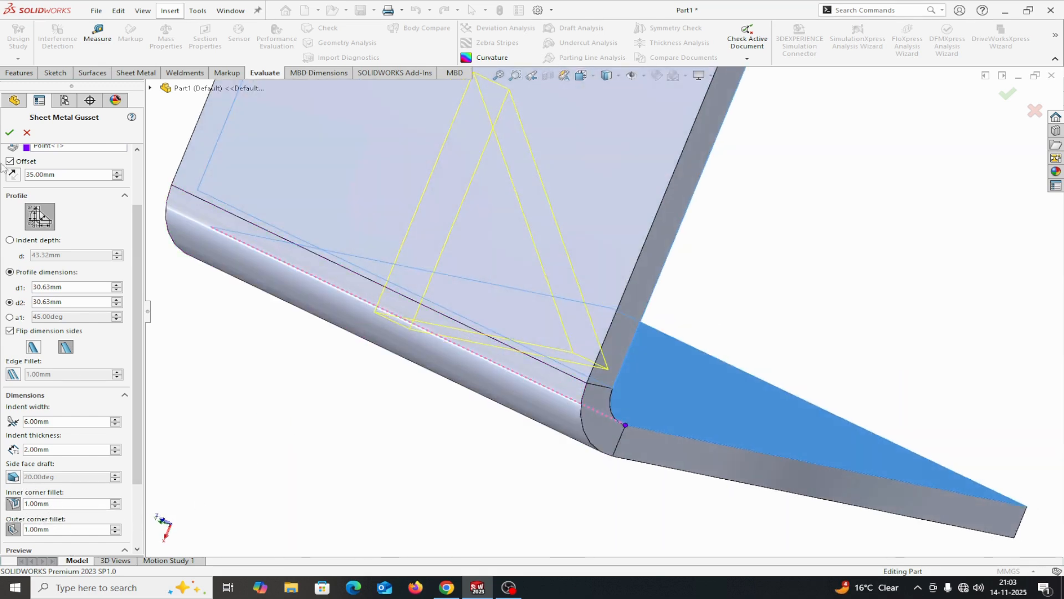
click(8, 133)
Measure the radius of the gusset's fillet face on the indented back side and of the fillet face along its base
middle_drag(221, 365, 260, 364)
click(97, 34)
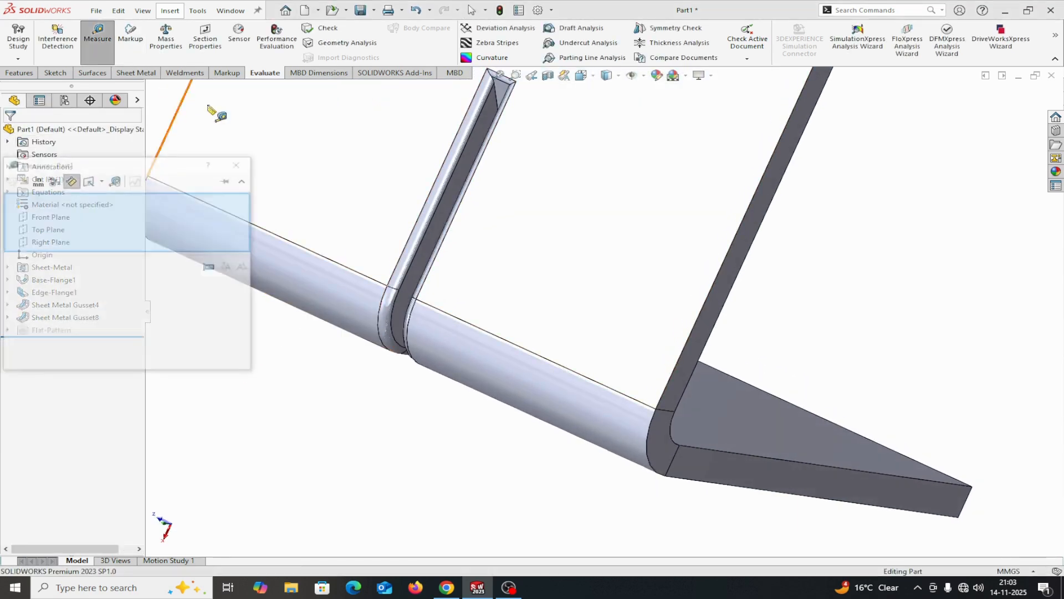
click(414, 235)
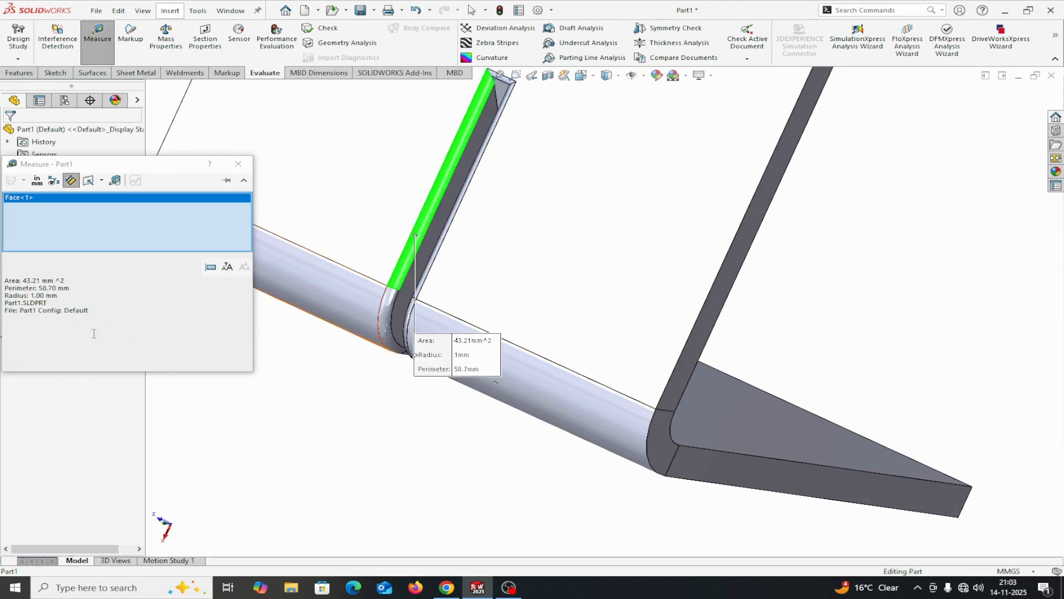
right_click(100, 233)
click(122, 239)
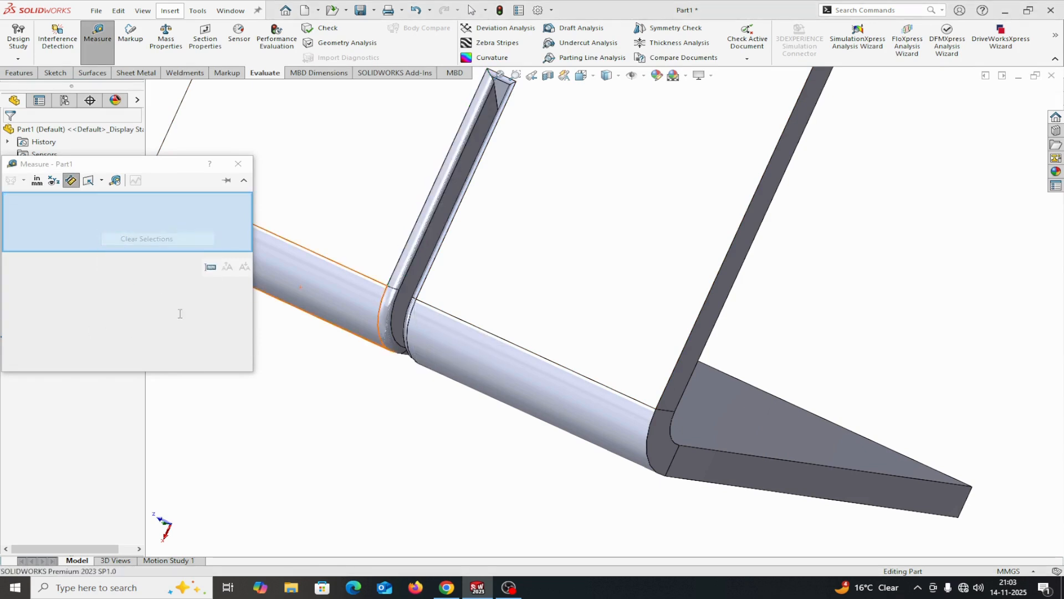
middle_drag(286, 419, 169, 389)
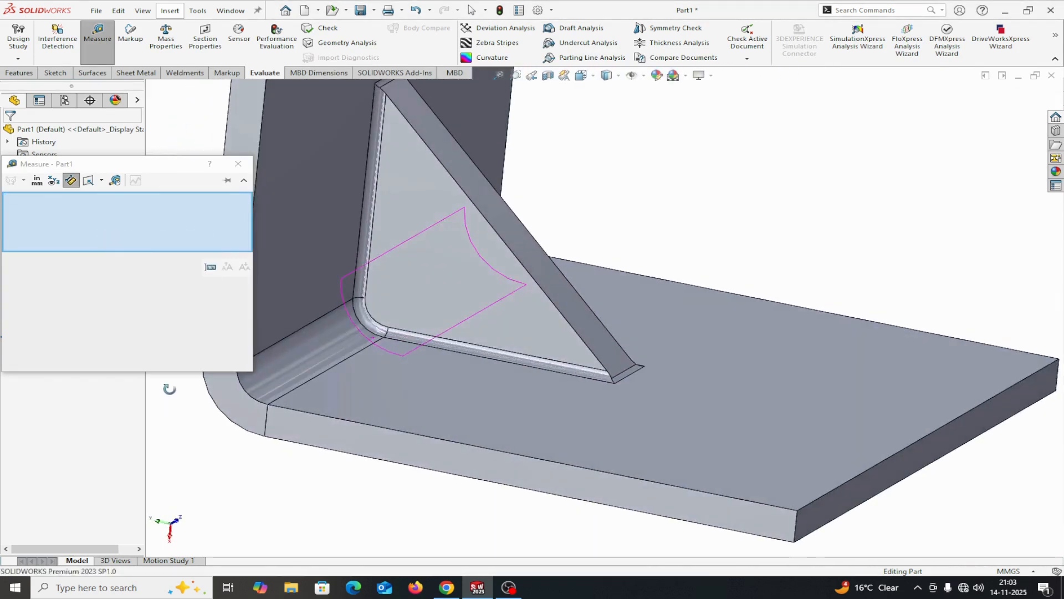
click(411, 337)
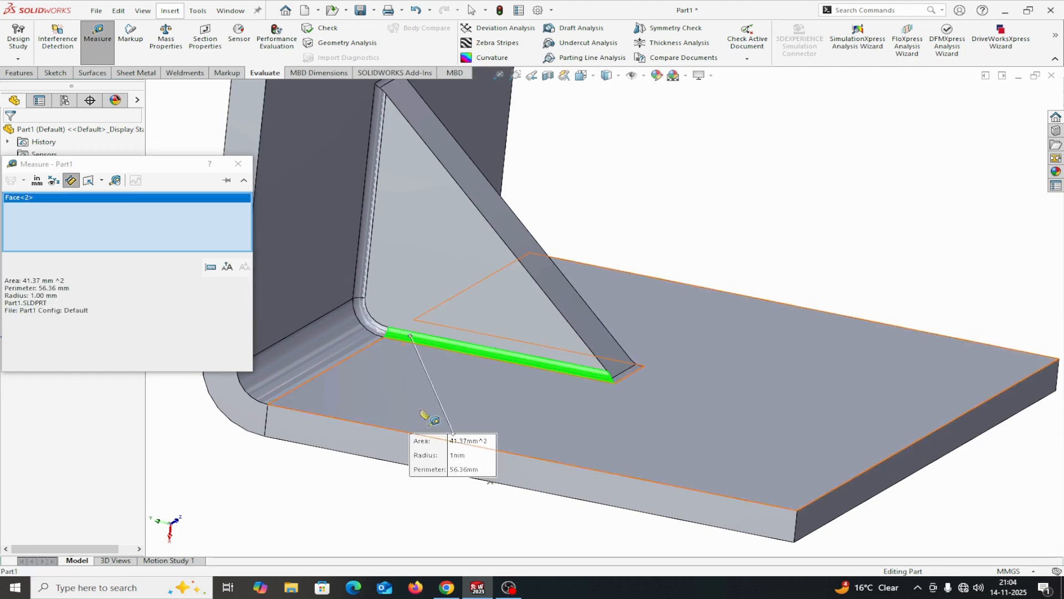
click(239, 164)
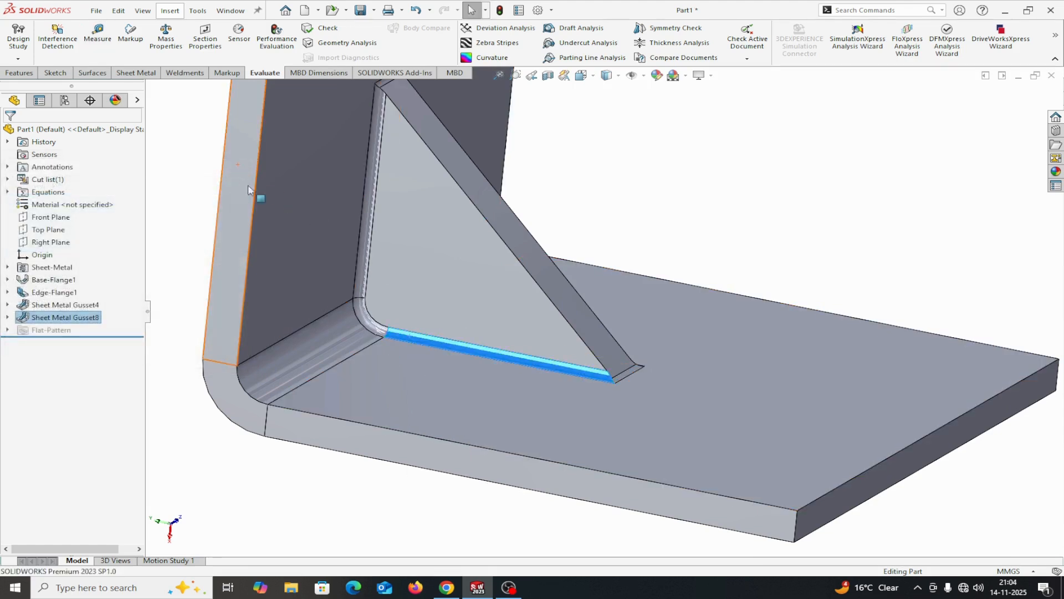
Sketch a corner rectangle about 83 by 30 mm on the edge flange's outer face plane, extending sideways from the flange's lower corner
key(f)
scroll(395, 384, up, 5)
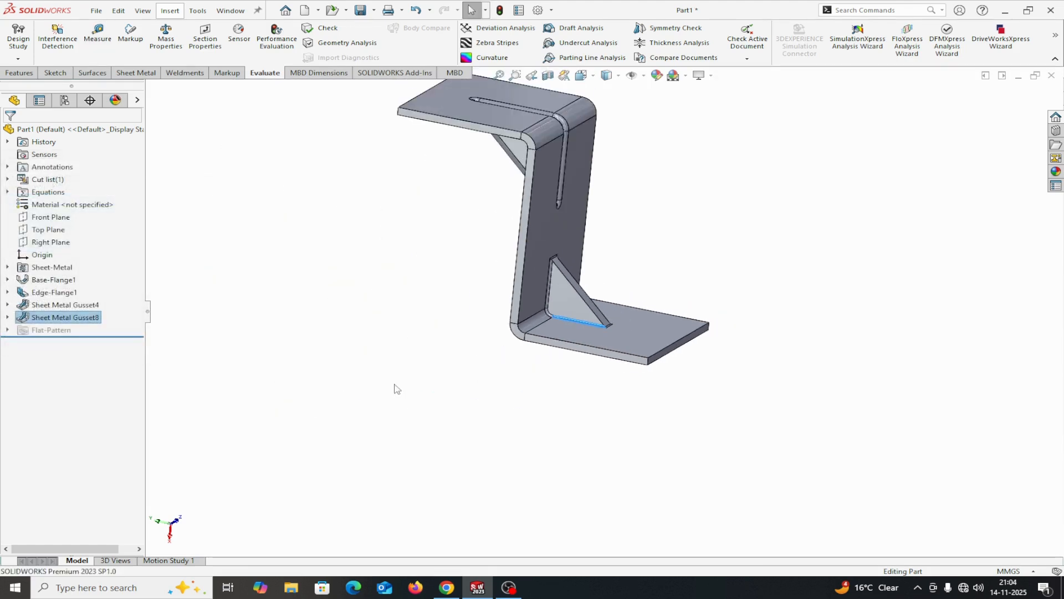
middle_drag(445, 372, 452, 311)
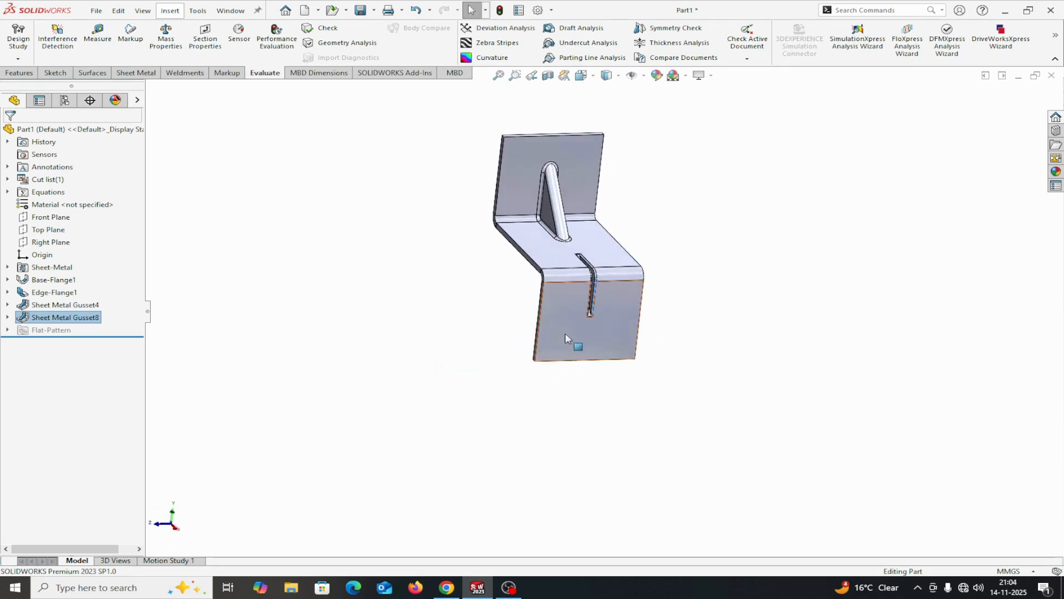
click(564, 332)
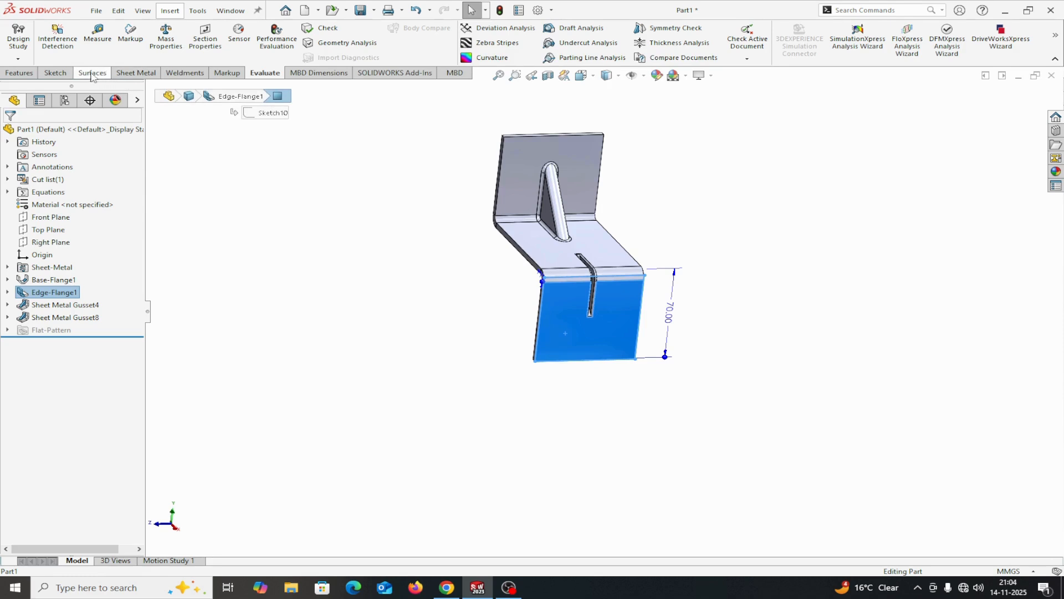
click(138, 73)
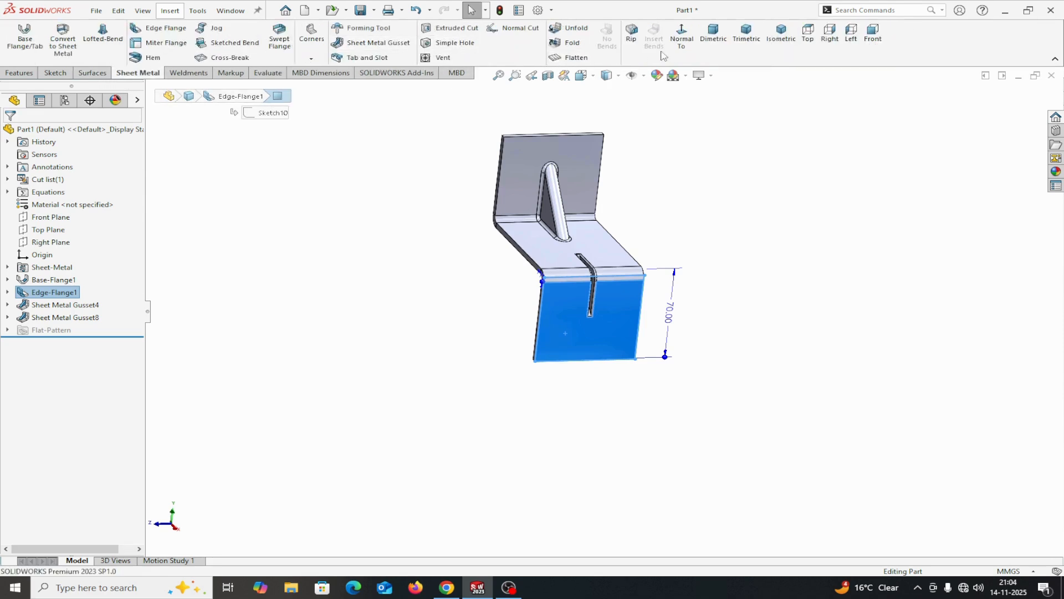
click(682, 34)
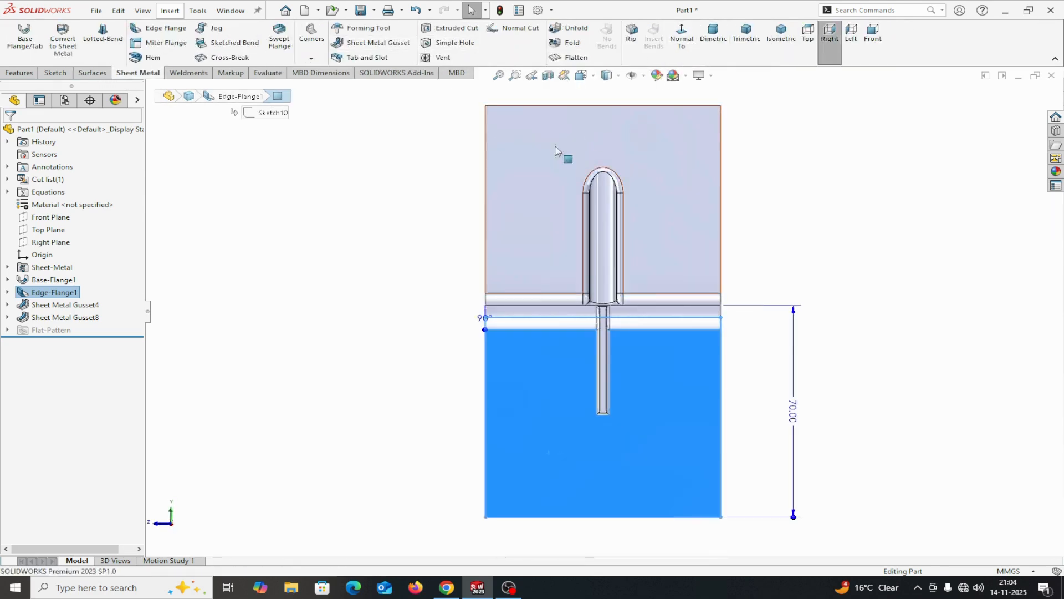
click(93, 75)
click(65, 75)
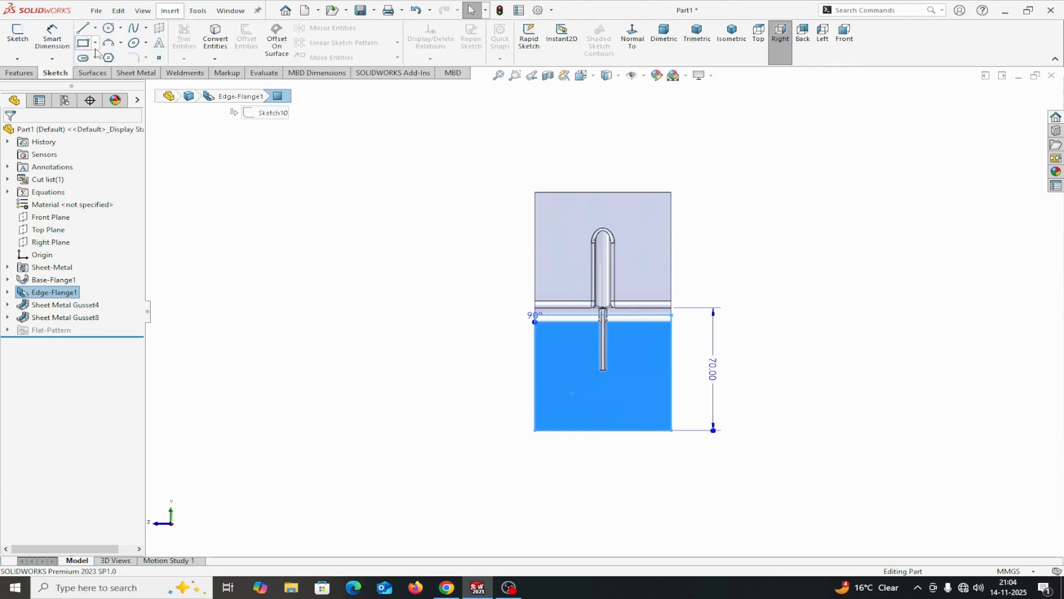
click(85, 44)
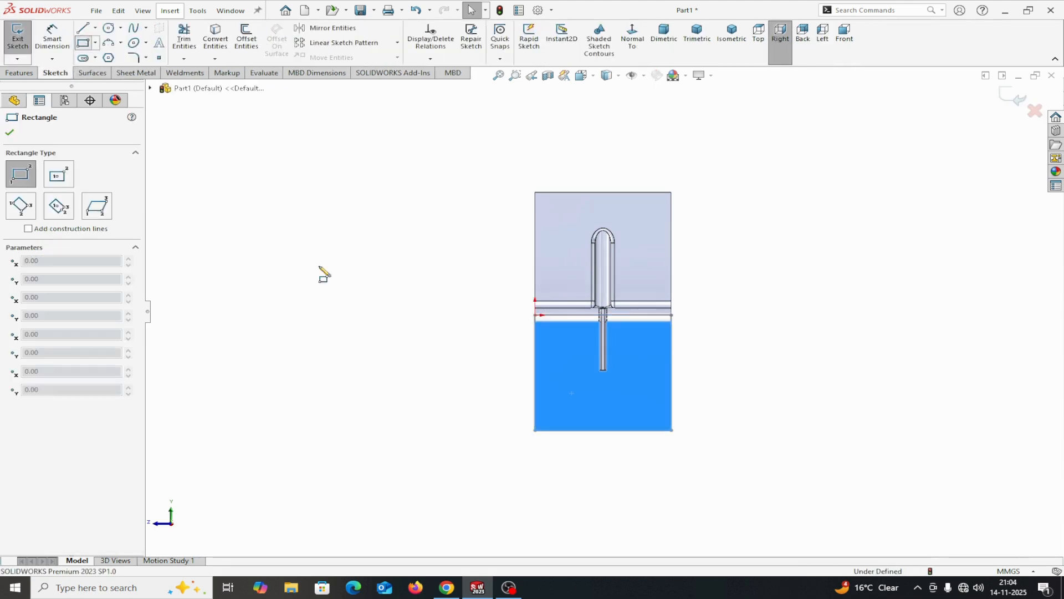
click(535, 430)
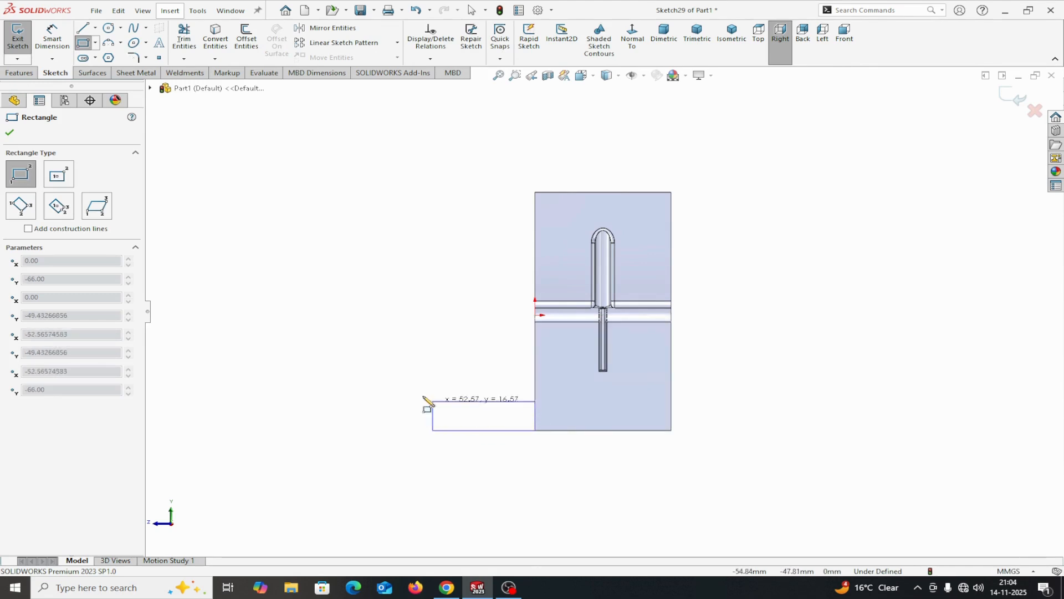
click(373, 377)
right_click(373, 379)
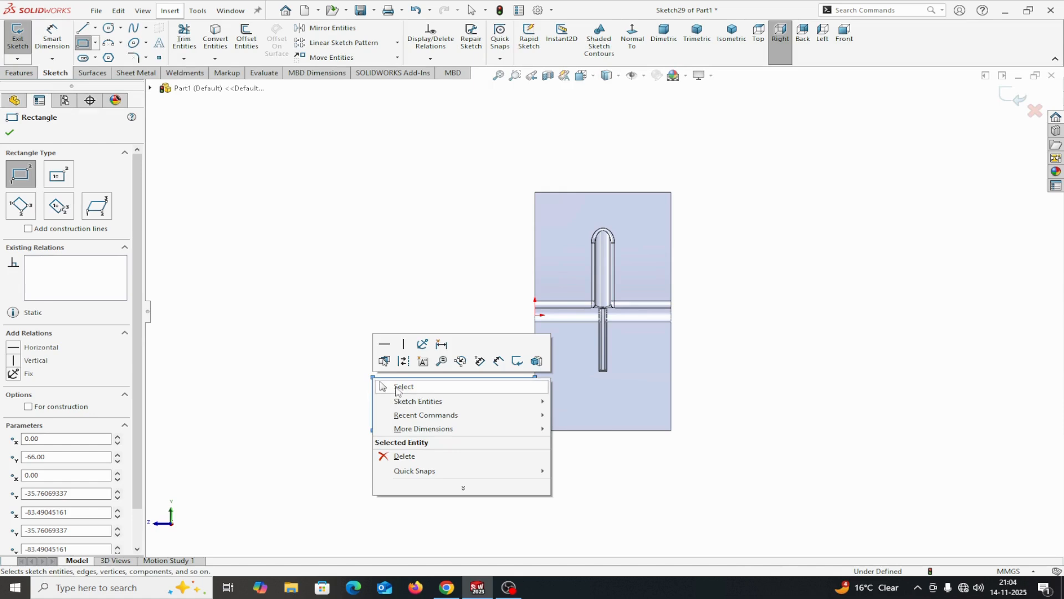
click(397, 390)
Dimension the rectangle's lower edge at 40 mm
click(52, 36)
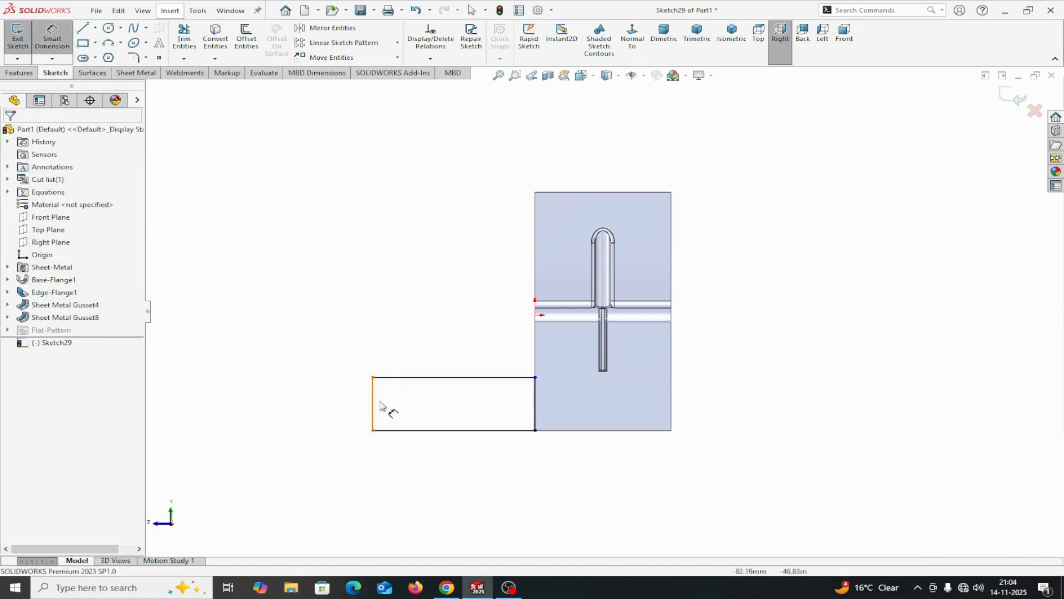
click(411, 430)
click(411, 458)
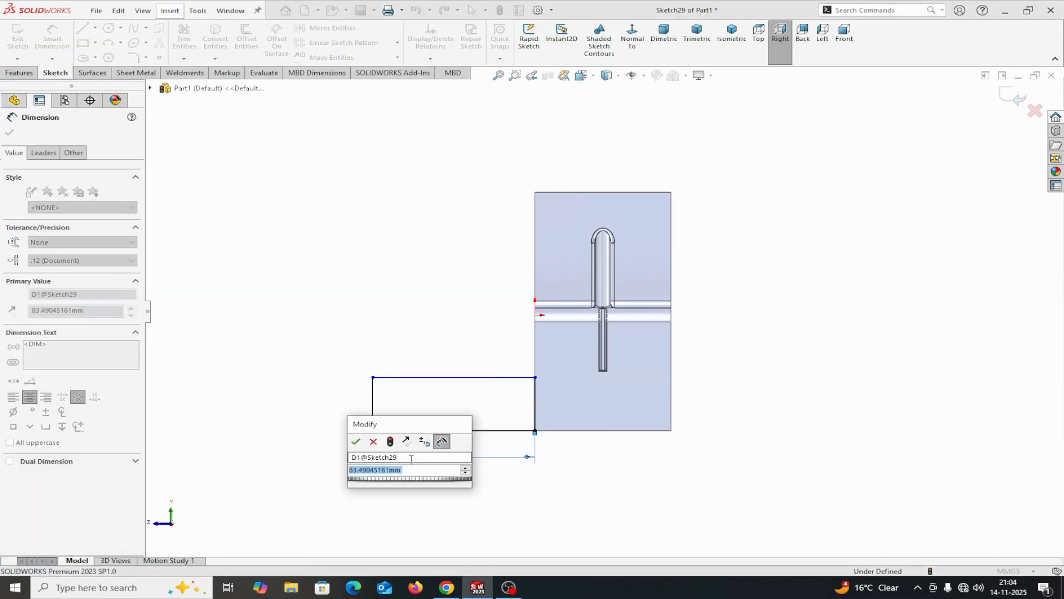
text(40)
click(357, 442)
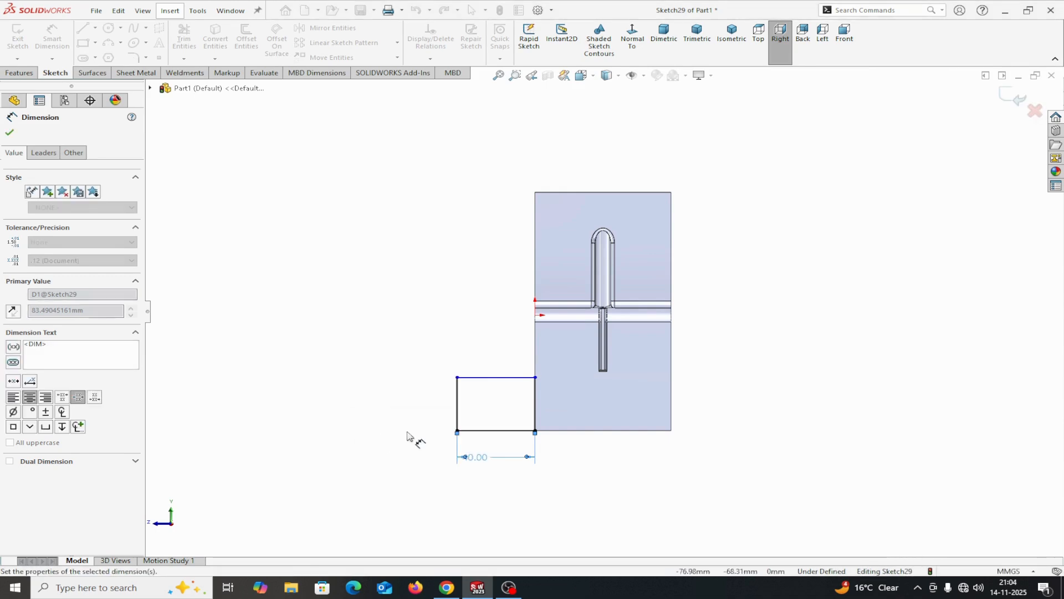
double_click(483, 457)
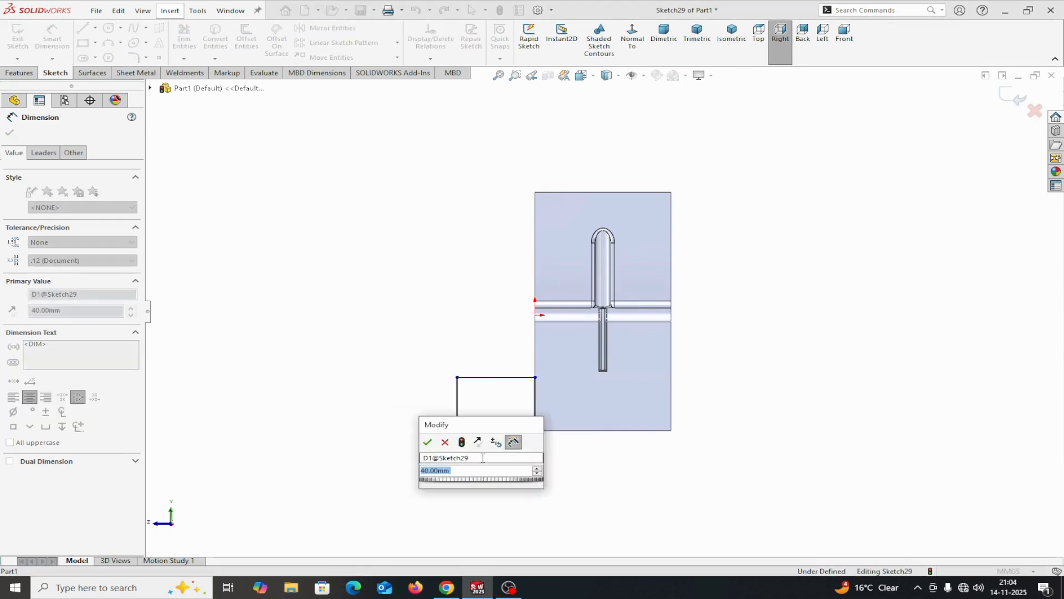
click(427, 442)
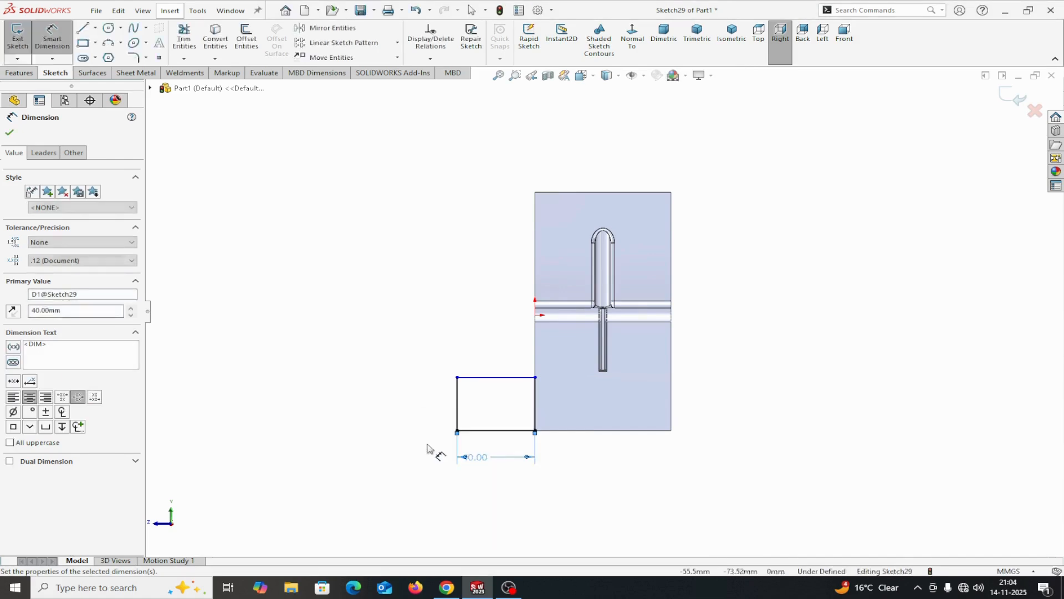
Change the rectangle's length to 60 mm and dimension its height at 30 mm
double_click(473, 457)
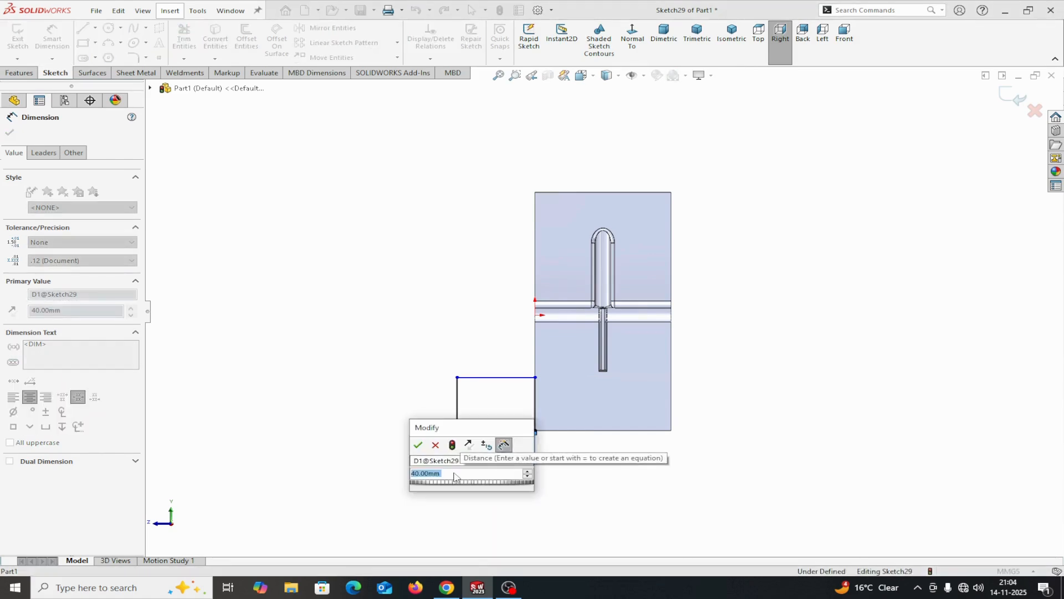
text(60)
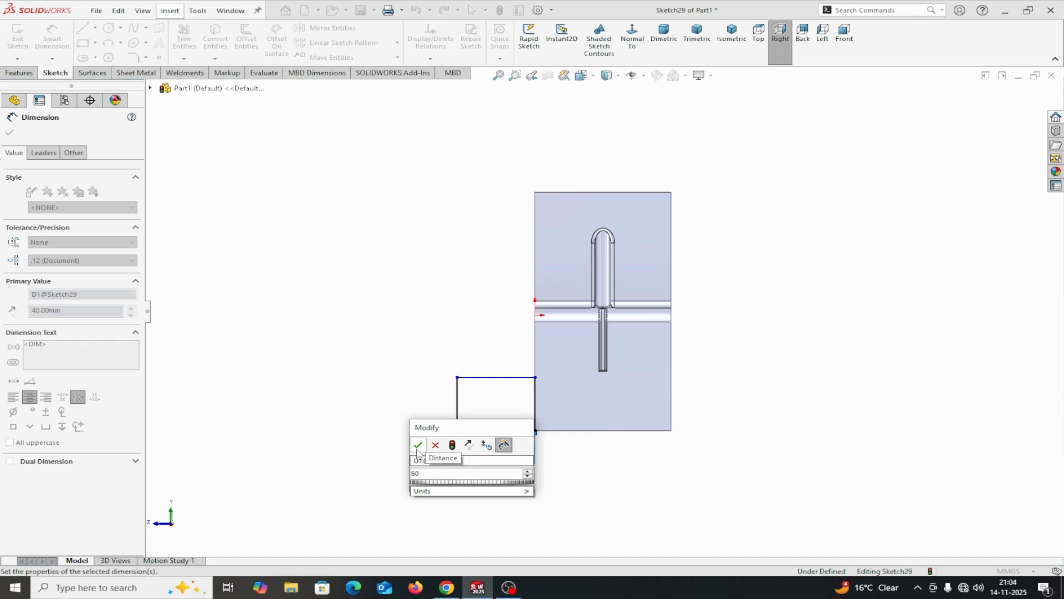
click(418, 444)
click(535, 417)
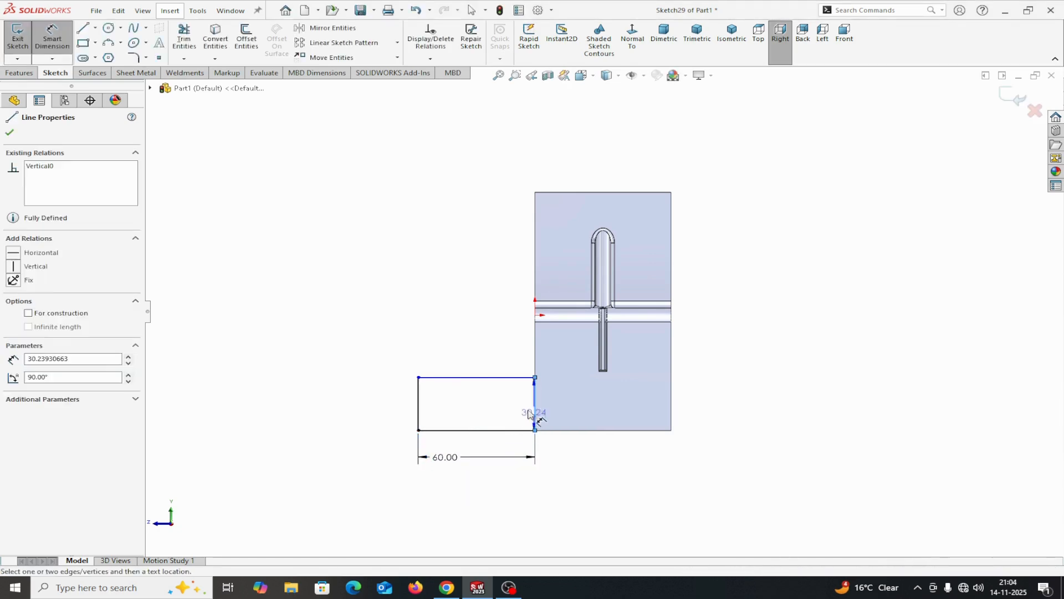
click(510, 415)
text(30)
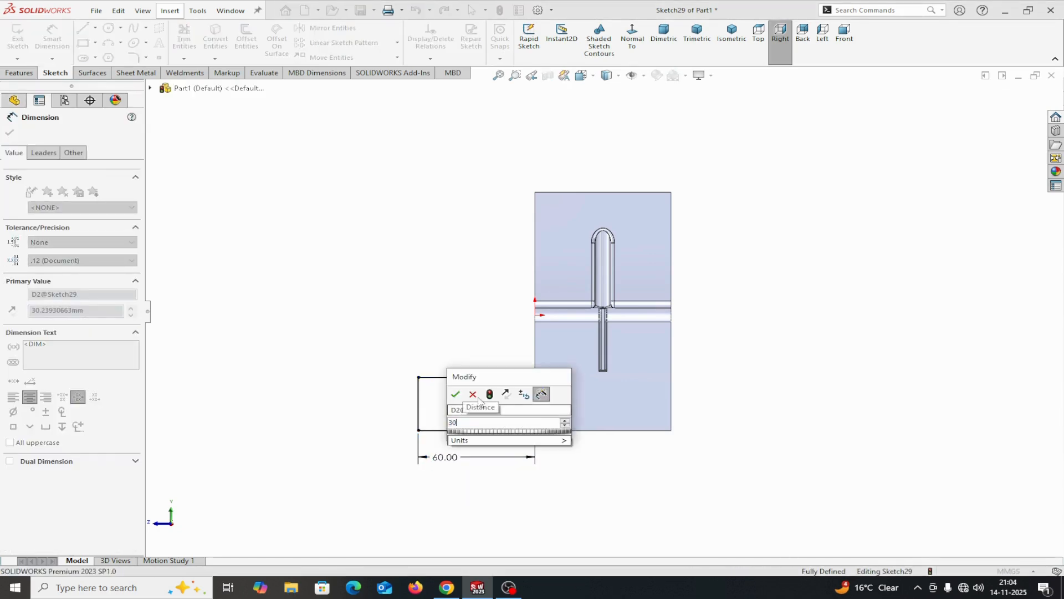
click(462, 397)
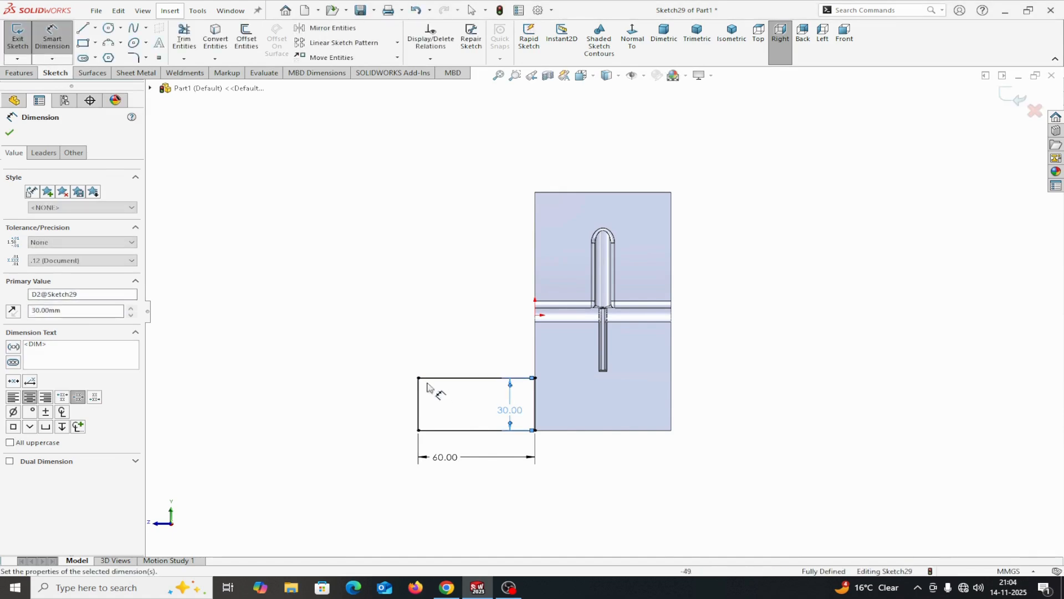
click(10, 132)
Add a 15 mm radius three-point arc across the rectangle's outer end and convert the line it spans to construction geometry
click(114, 44)
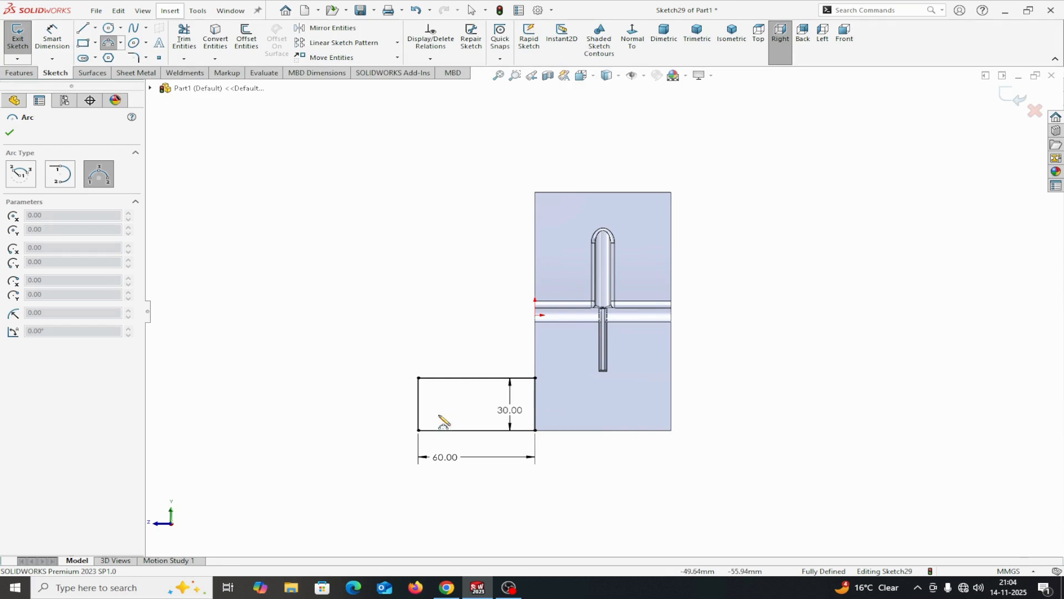
click(419, 430)
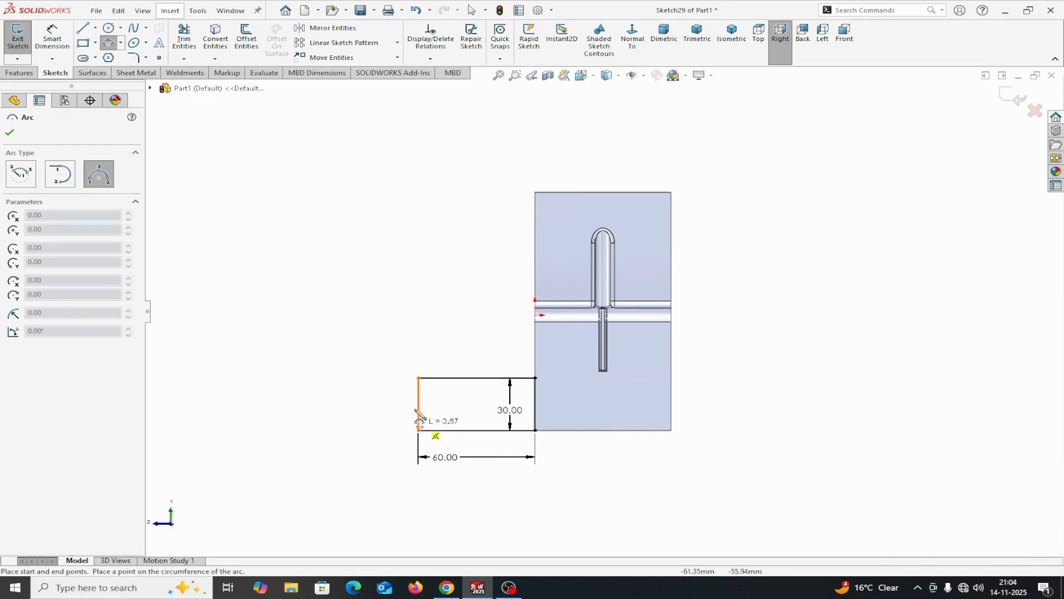
click(418, 377)
click(407, 389)
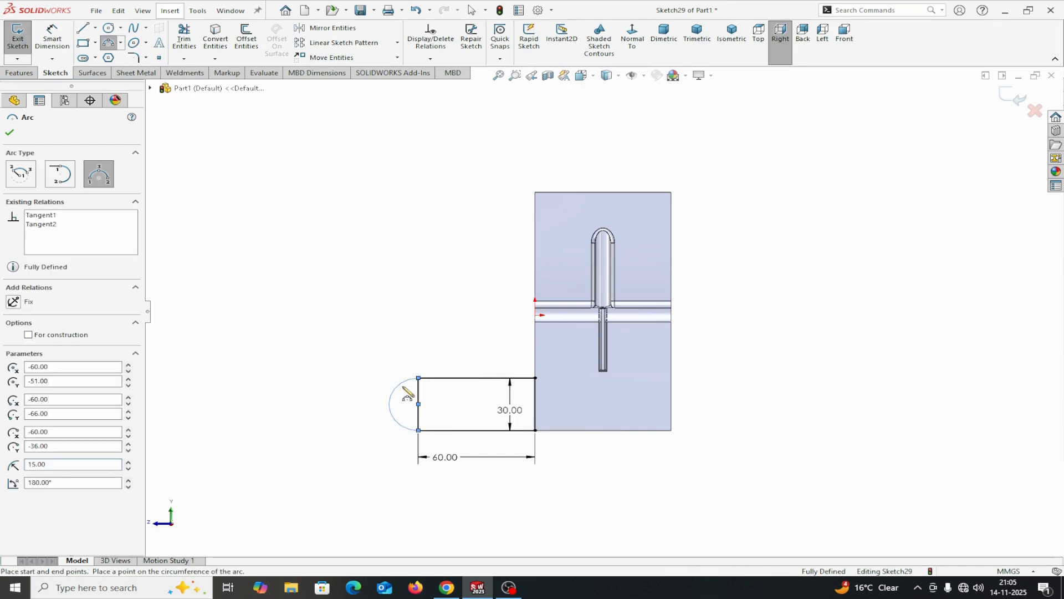
right_click(407, 391)
click(446, 397)
click(420, 399)
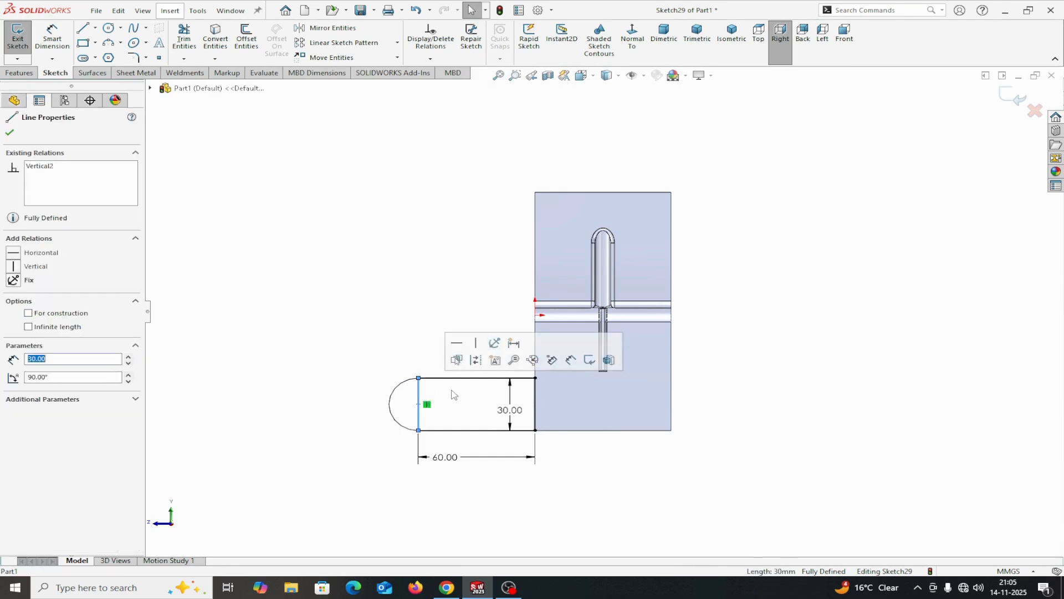
click(479, 366)
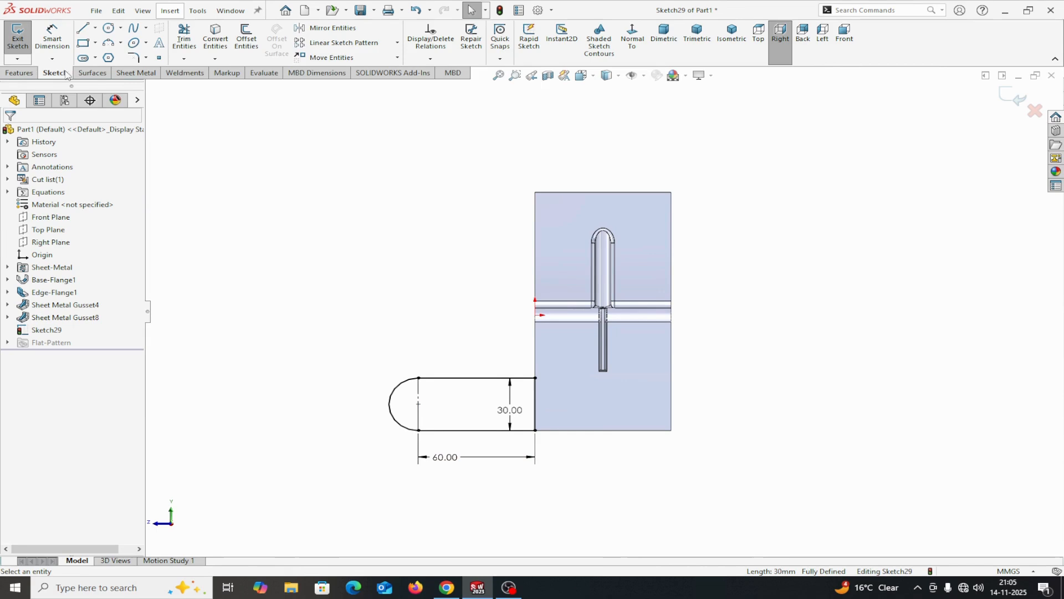
Create a Base Flange/Tab from the rounded profile with Merge result turned off
click(130, 73)
click(25, 35)
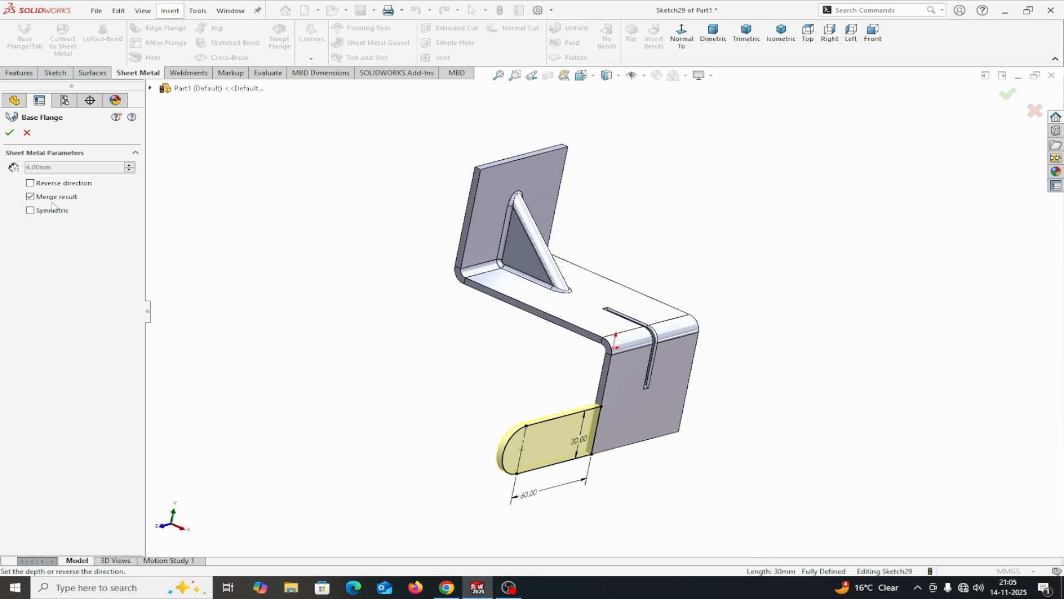
click(30, 198)
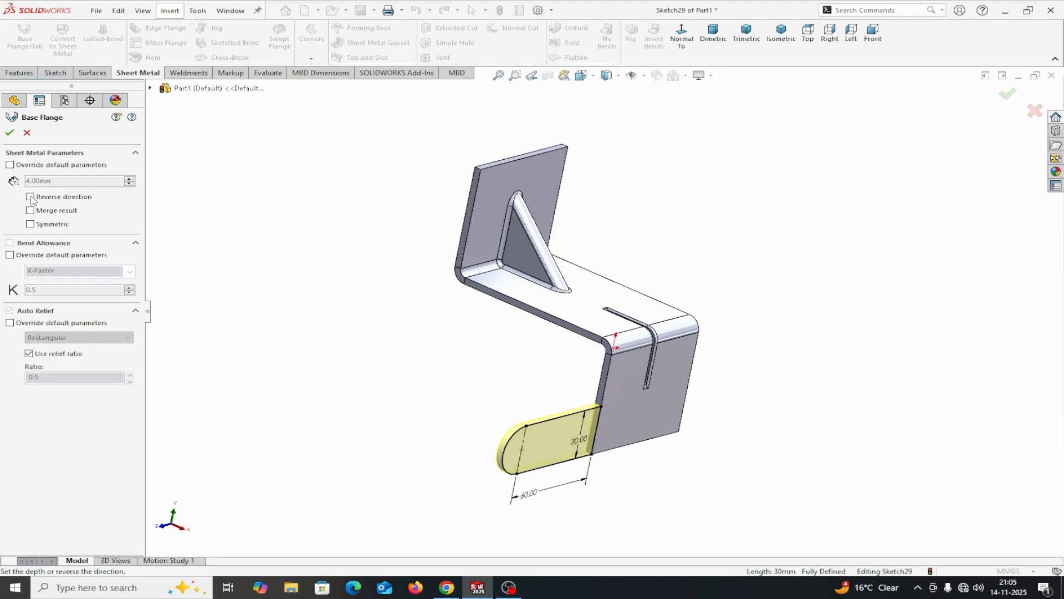
click(9, 133)
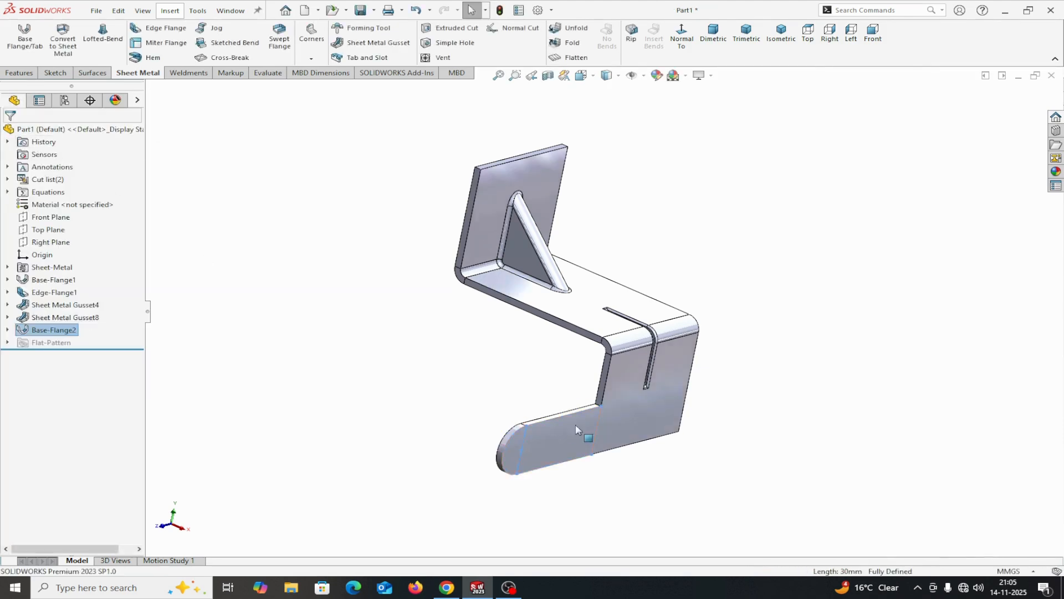
Edit the new tab to turn on Merge result, and check that its face is joined with the edge flange
middle_drag(639, 461, 604, 422)
click(609, 405)
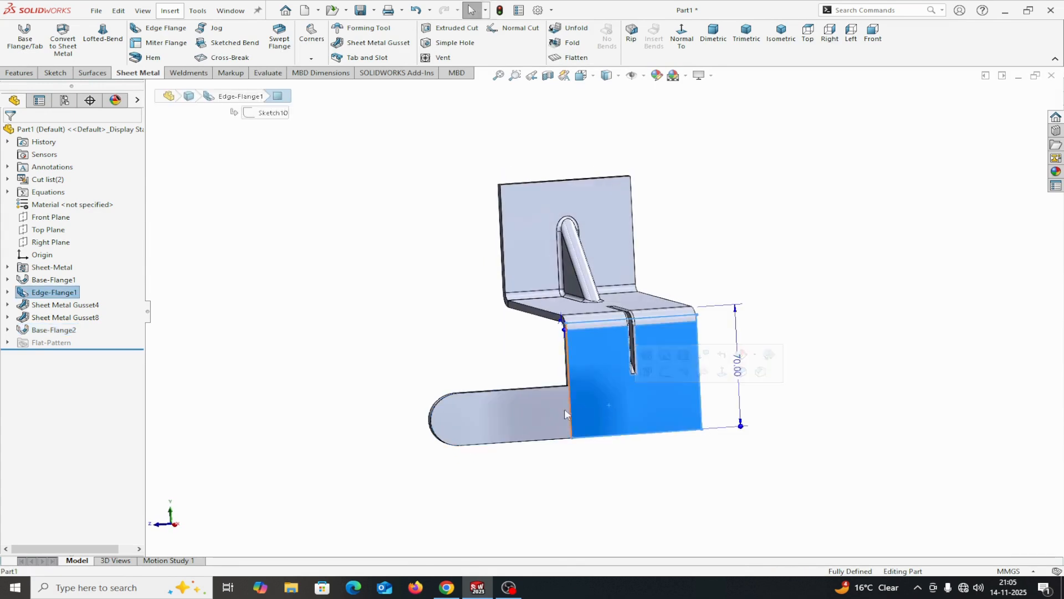
right_click(42, 330)
click(50, 297)
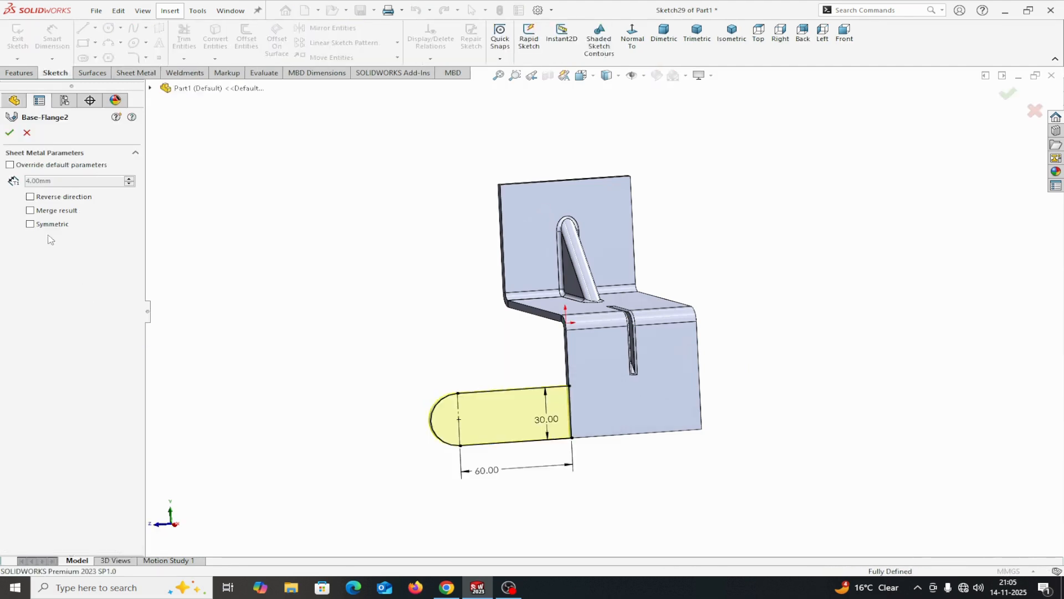
click(32, 211)
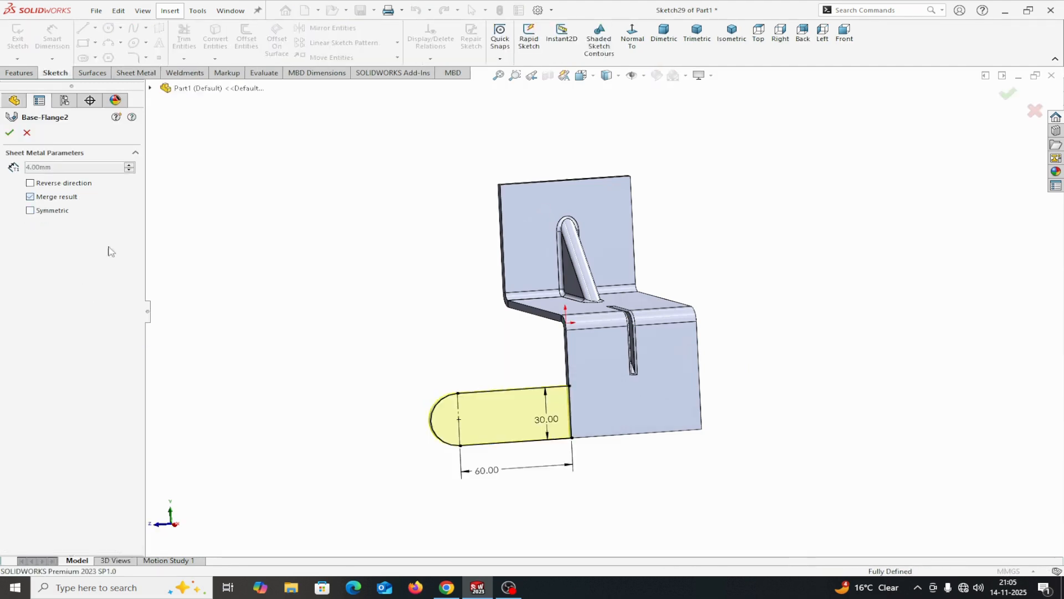
click(10, 133)
click(575, 411)
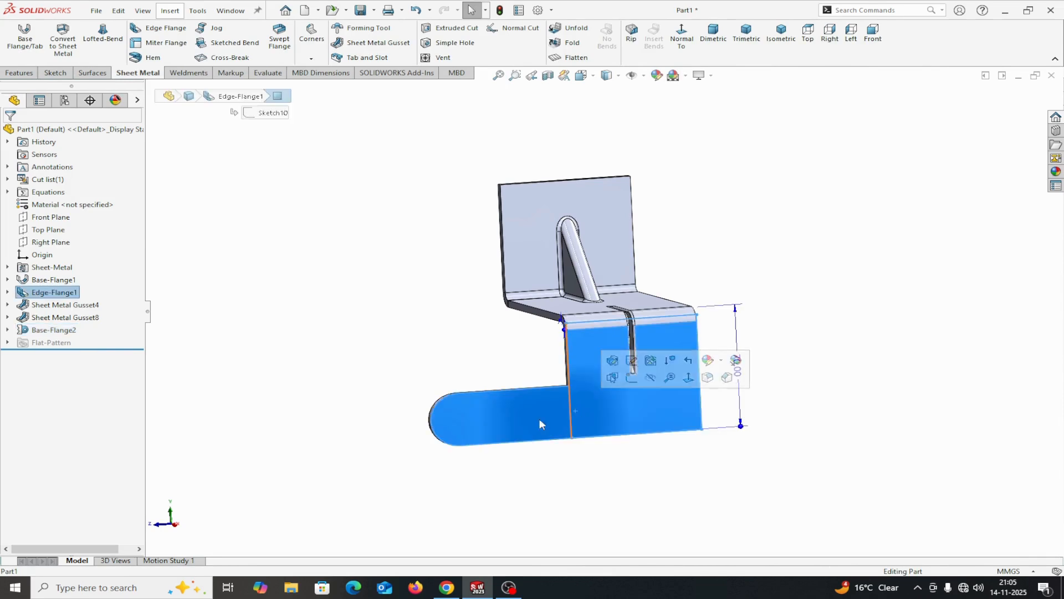
click(637, 475)
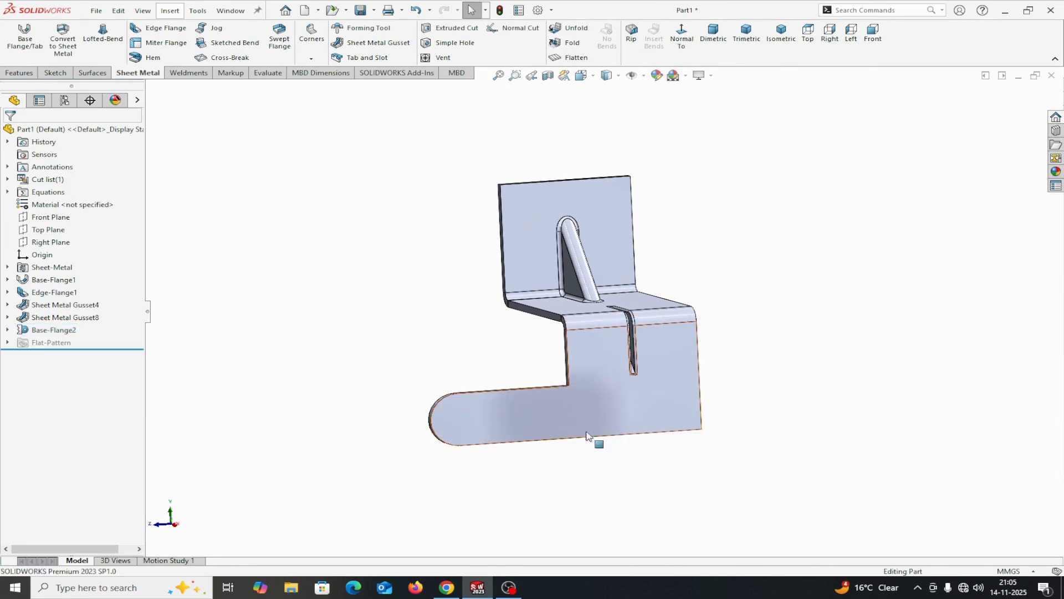
Set up an ANSI Metric M6x1.0 tap drill hole with the Hole Wizard and place two hole points on the upper flange face
middle_drag(628, 511, 597, 526)
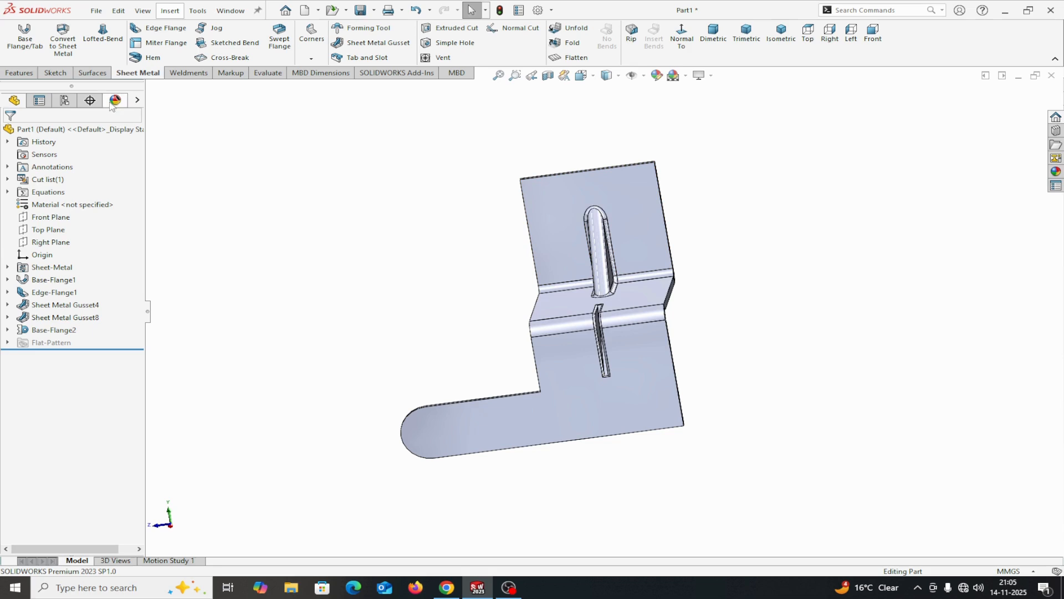
click(28, 73)
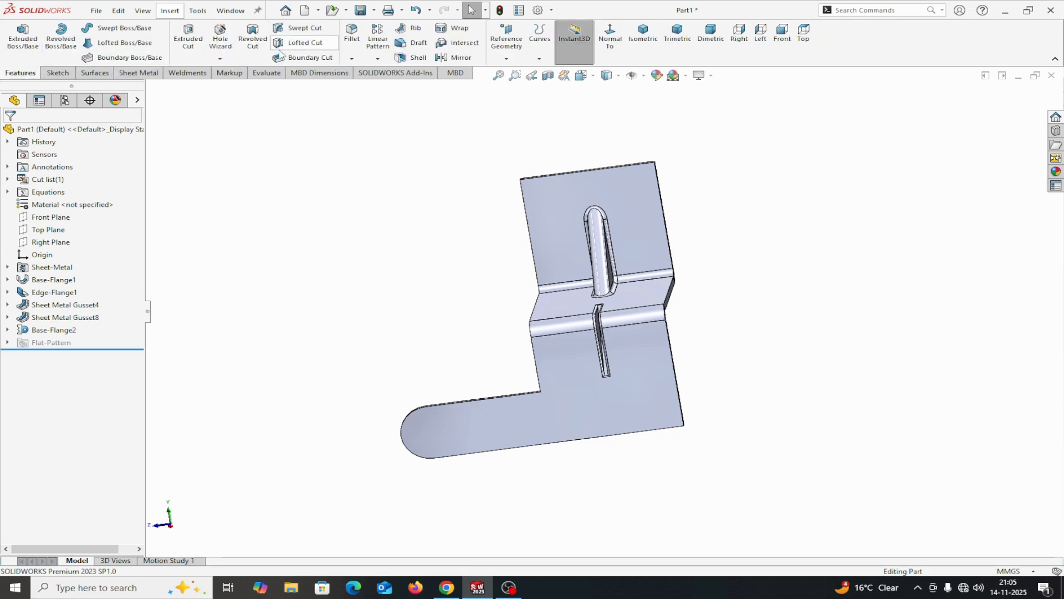
click(220, 39)
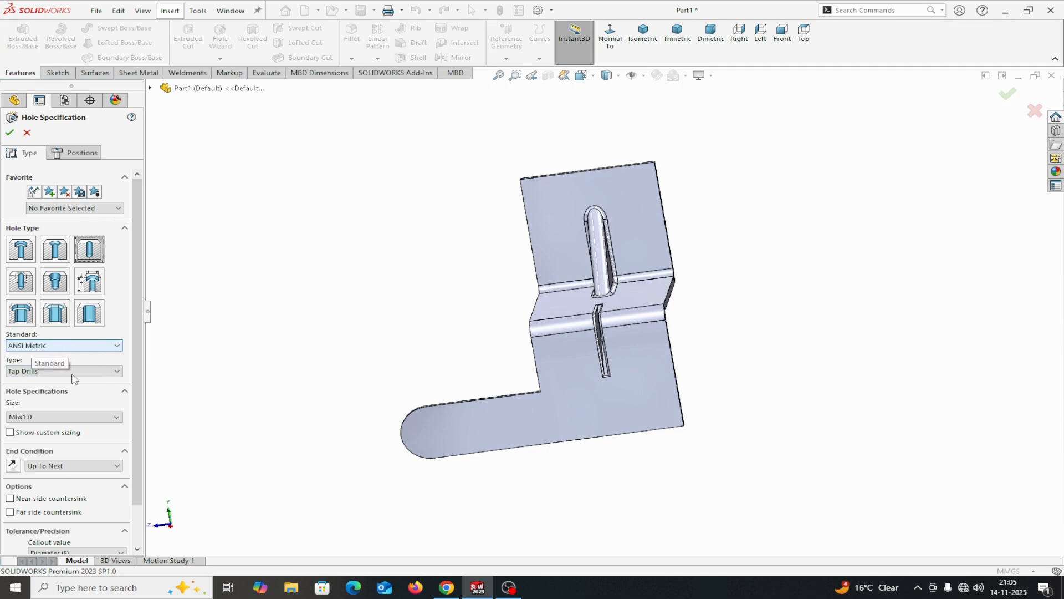
click(117, 375)
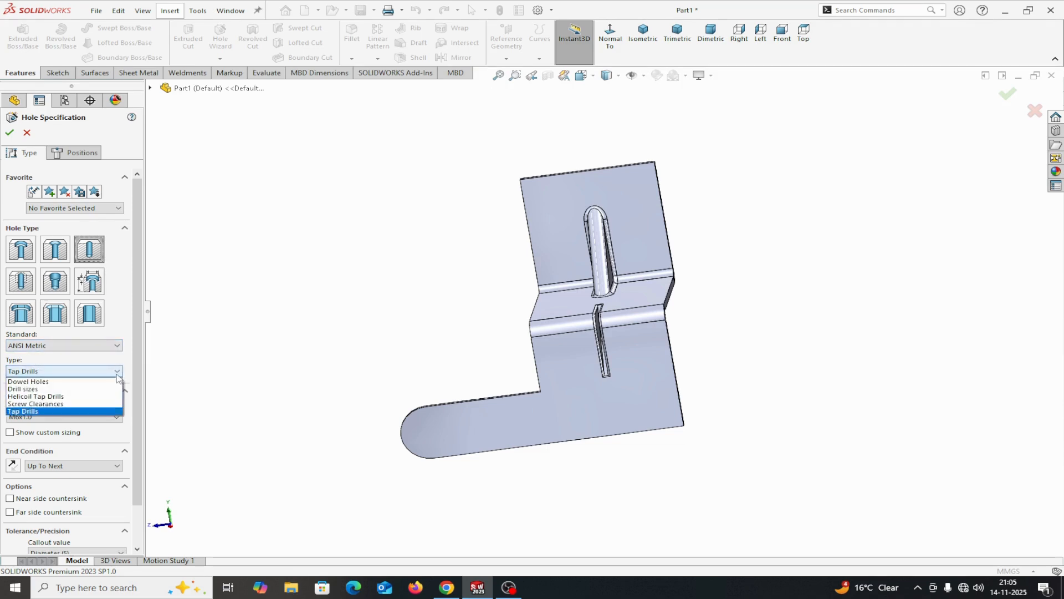
click(44, 373)
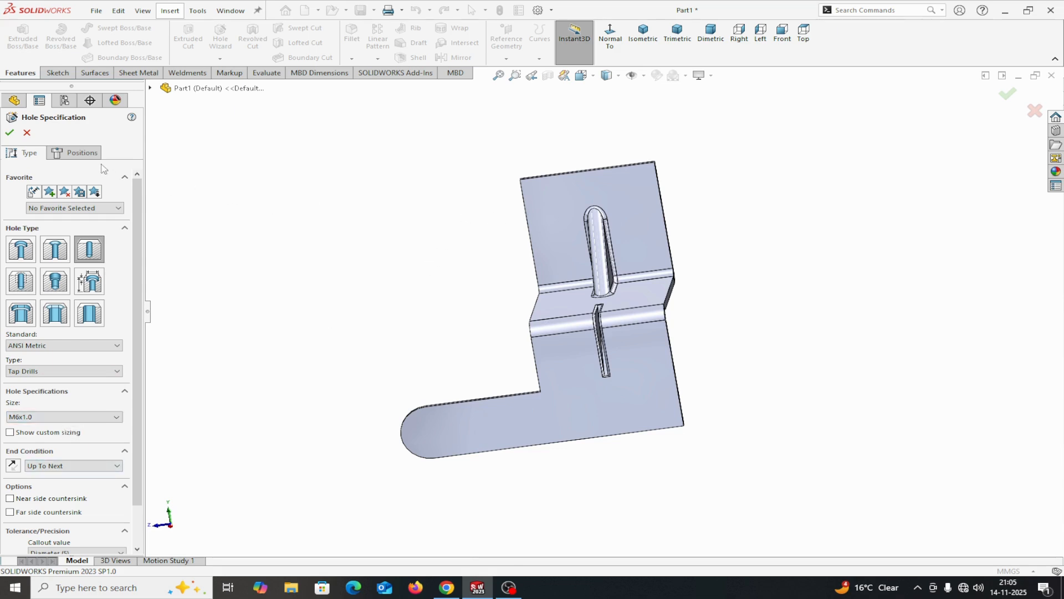
click(82, 153)
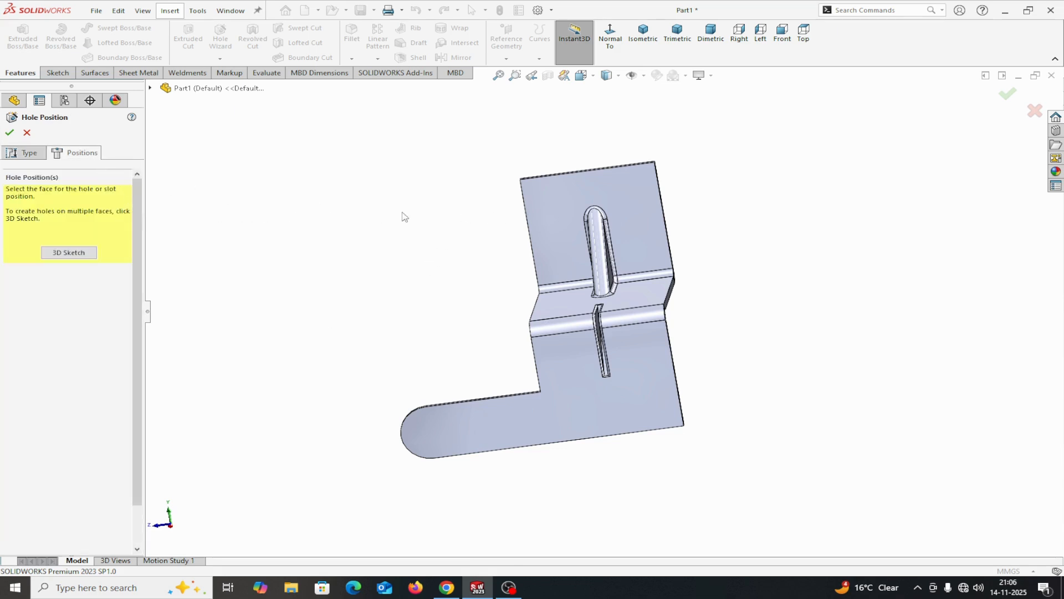
click(616, 44)
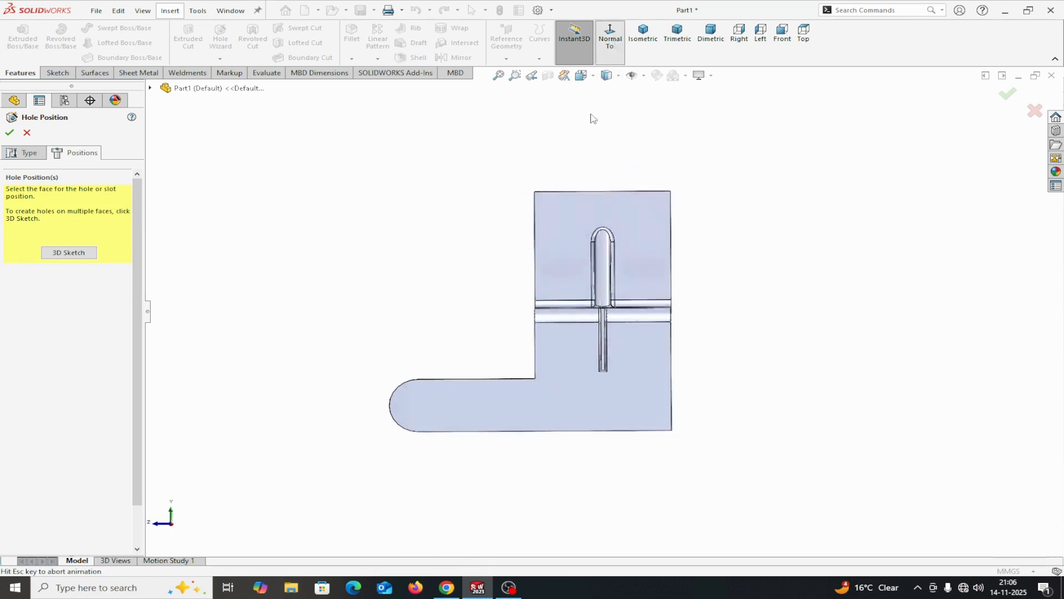
click(568, 224)
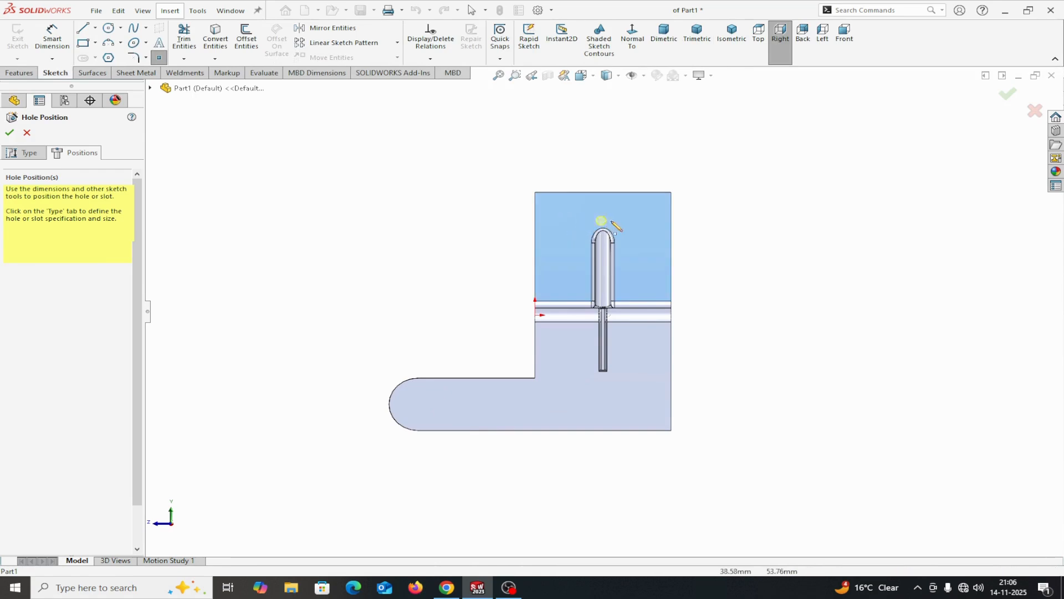
click(571, 217)
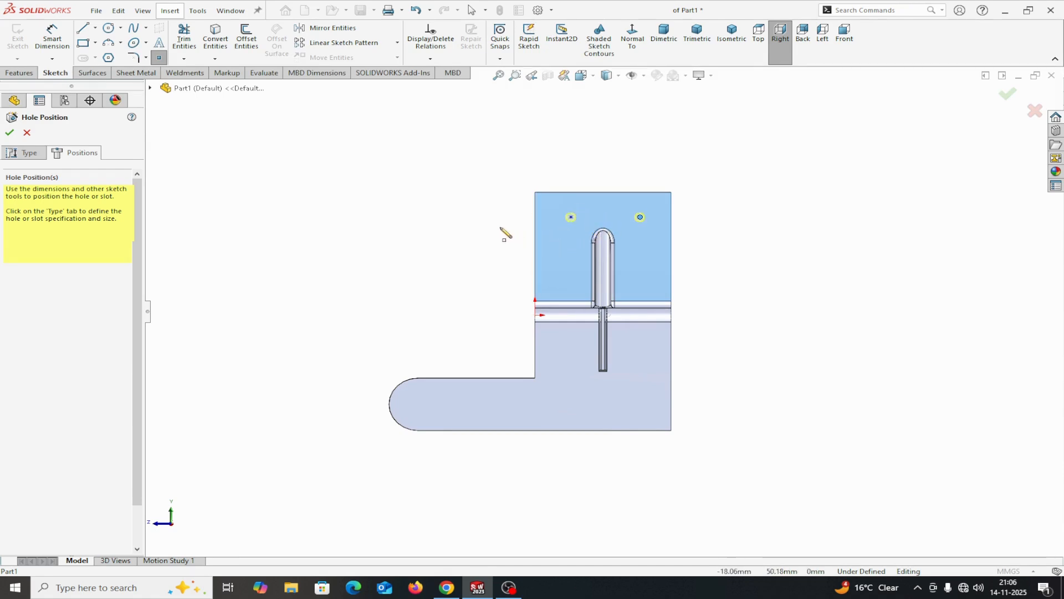
right_click(425, 216)
click(444, 221)
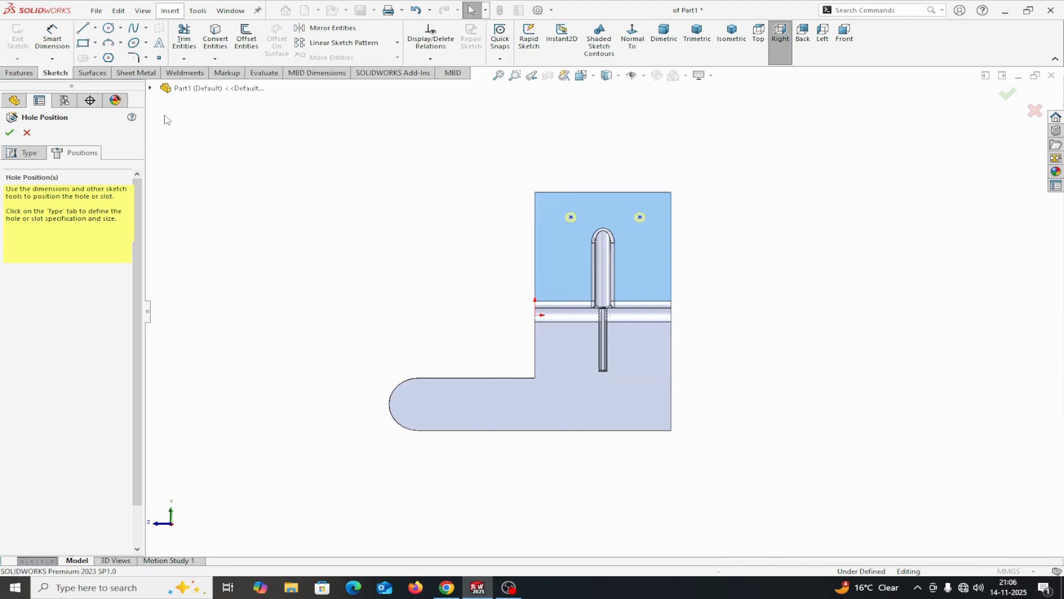
Dimension the horizontal spacing between the two hole points at 30 mm
click(48, 40)
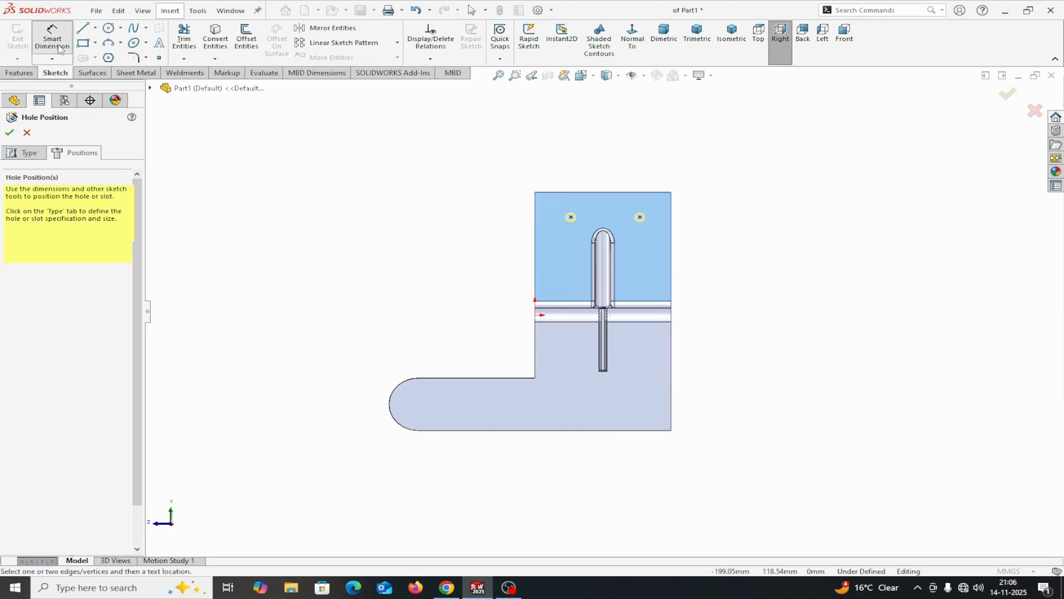
click(571, 217)
click(640, 217)
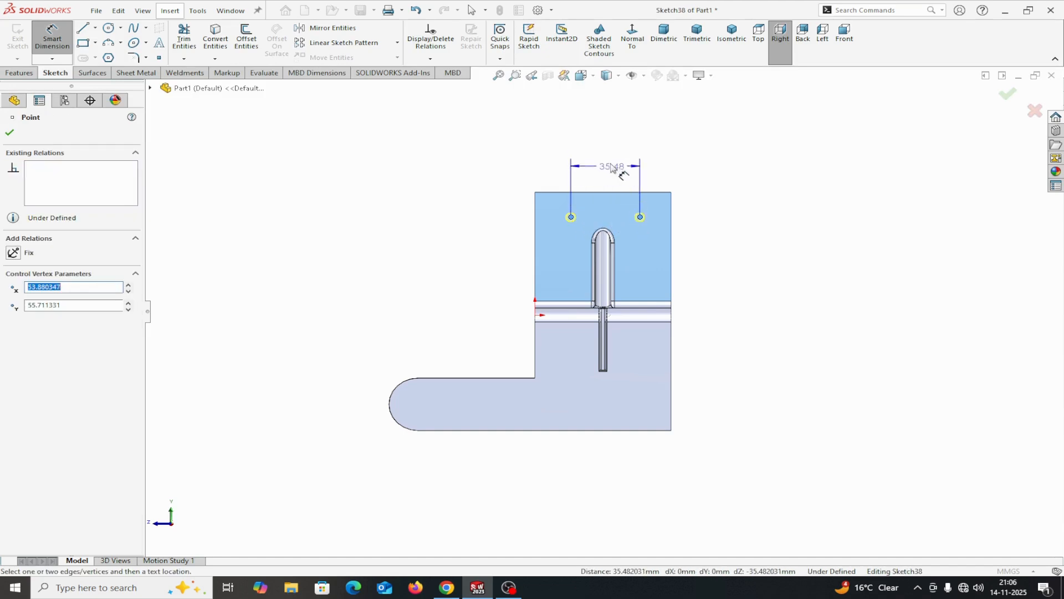
click(618, 170)
text(30)
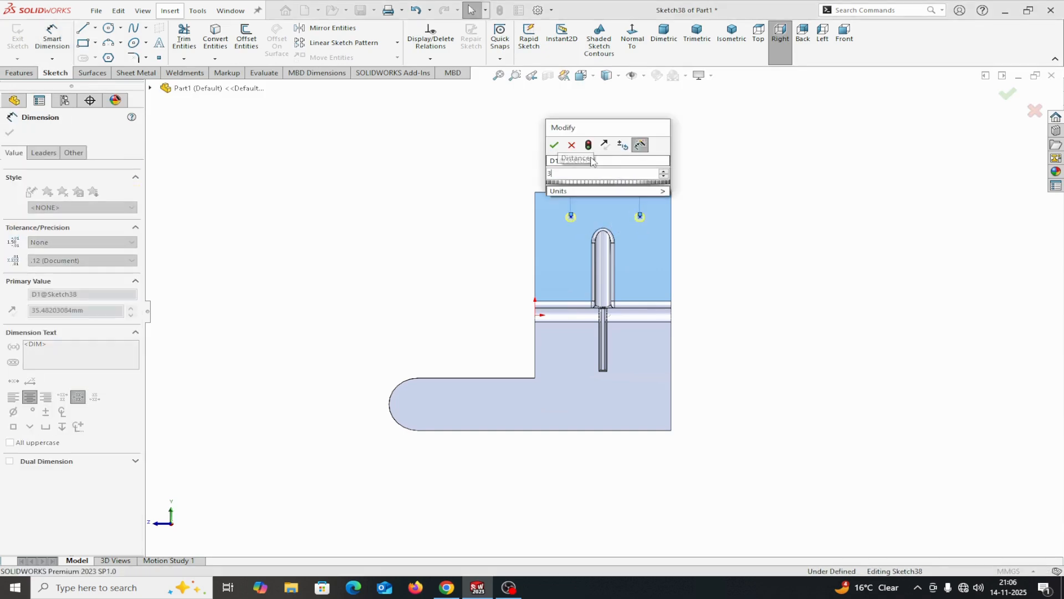
click(554, 145)
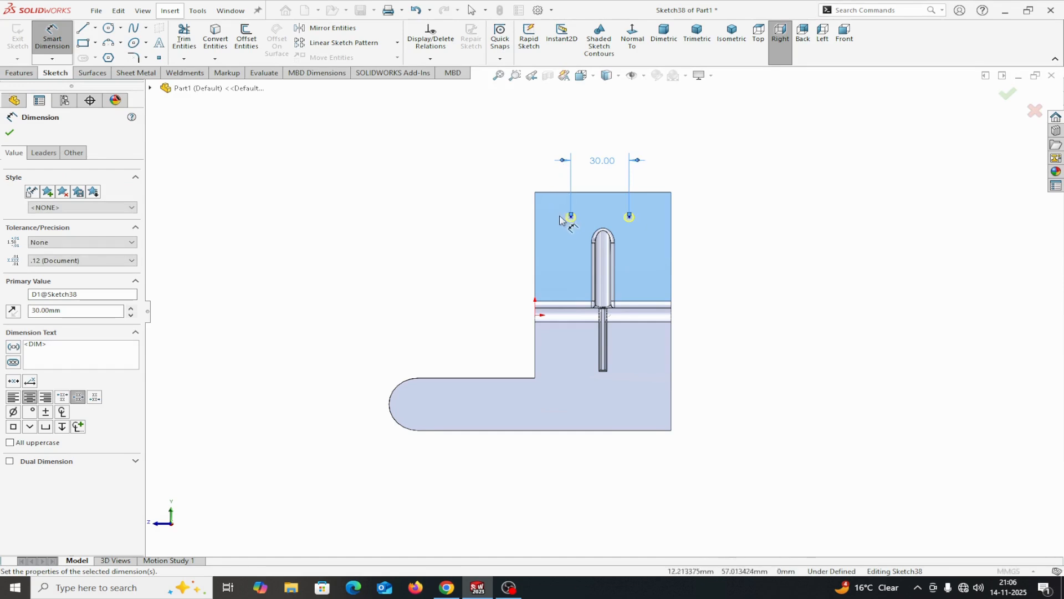
Dimension the outer hole point, on the rounded tab's side, 15 mm from the upper flange's vertical edge
click(571, 216)
click(535, 224)
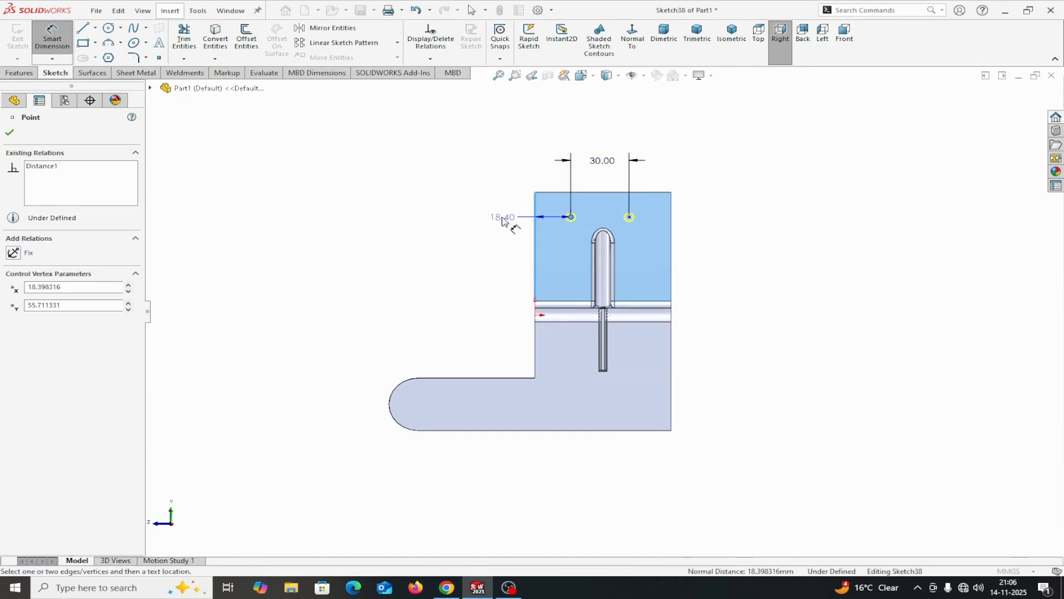
click(495, 221)
text(15)
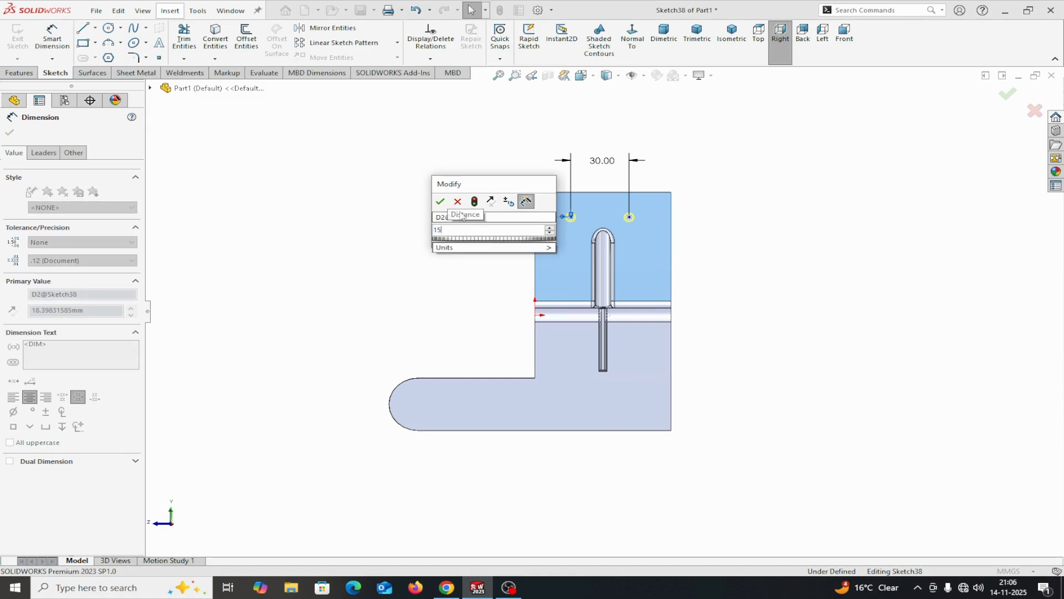
click(439, 202)
Dimension the same hole point 15 mm below the flange's top edge
click(565, 216)
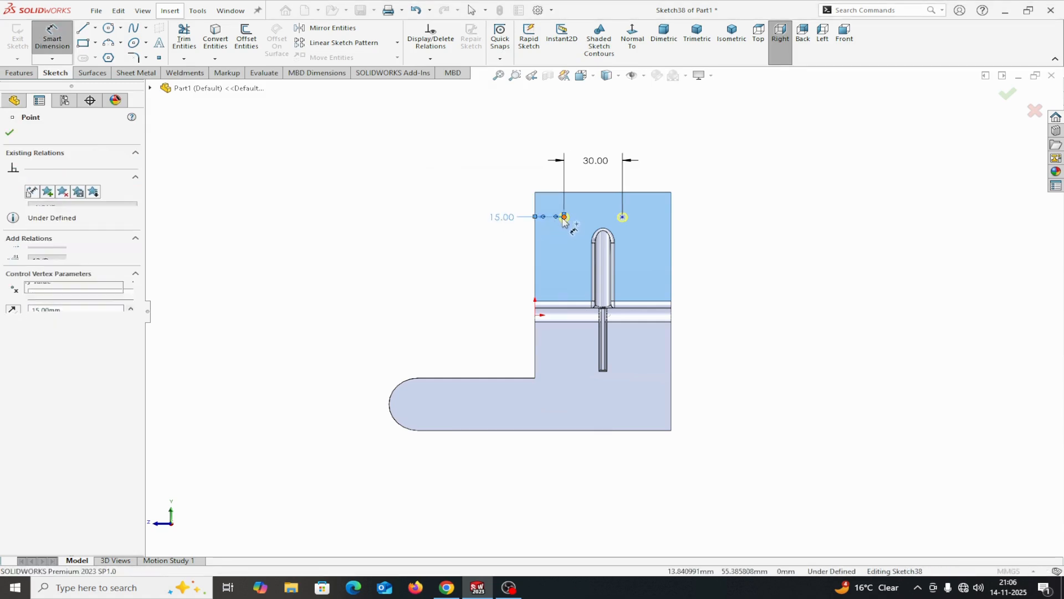
click(548, 198)
click(432, 205)
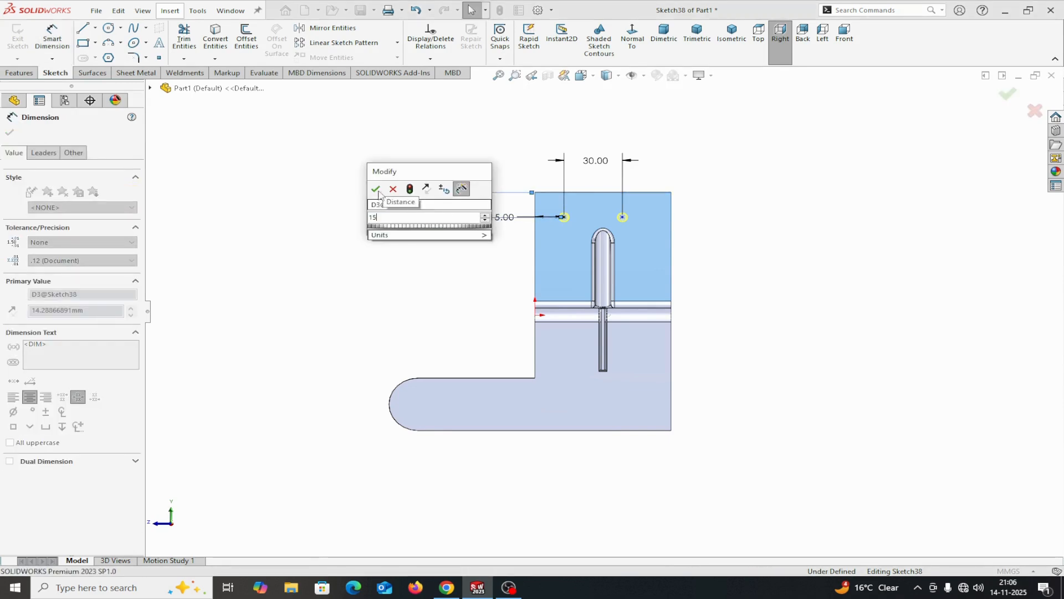
click(376, 189)
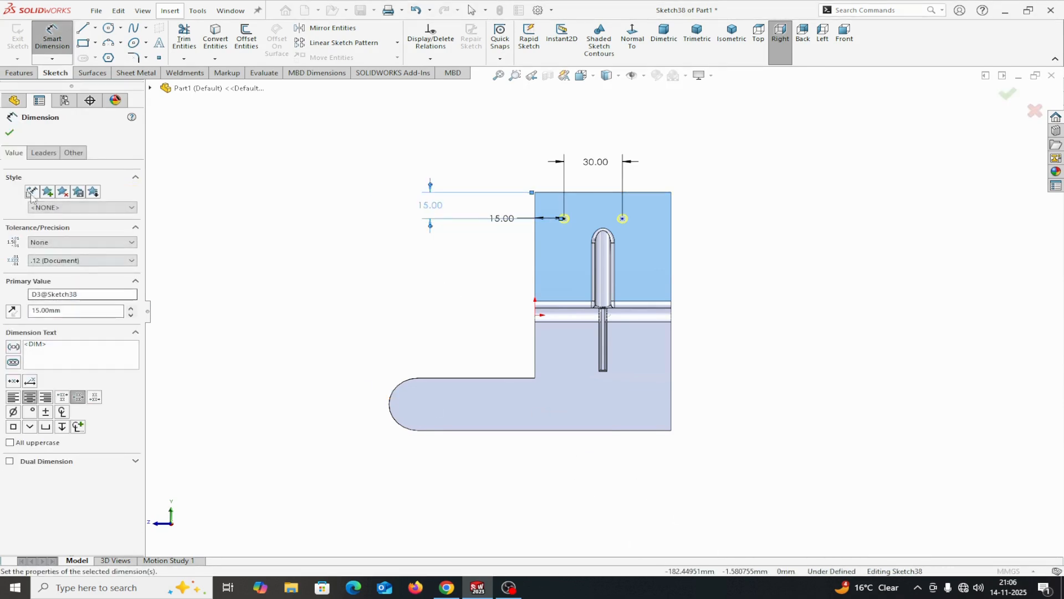
click(9, 133)
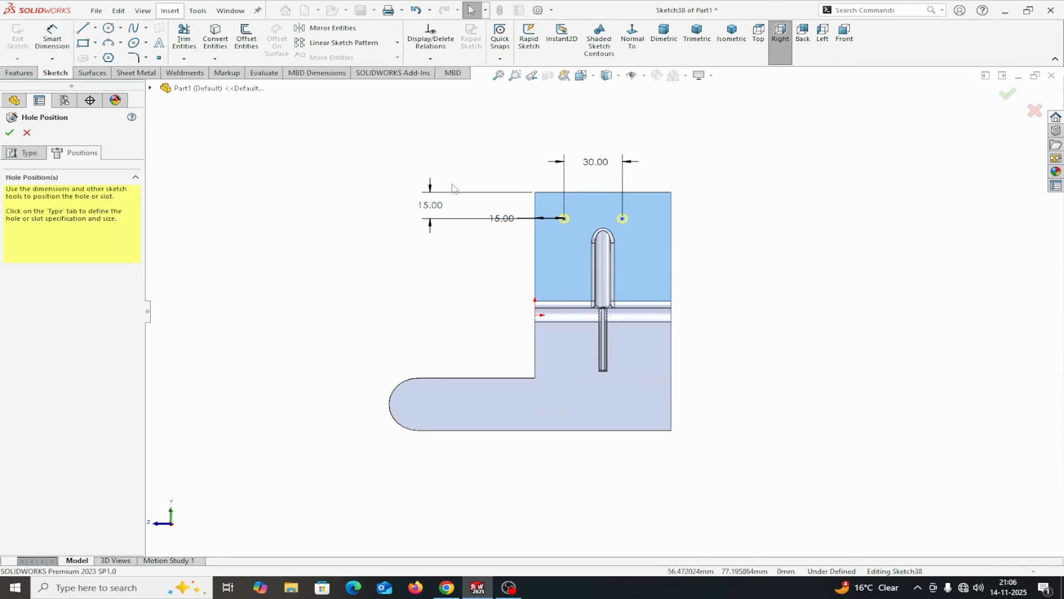
Add a horizontal relation between the two hole points and create the tap drill holes
click(564, 219)
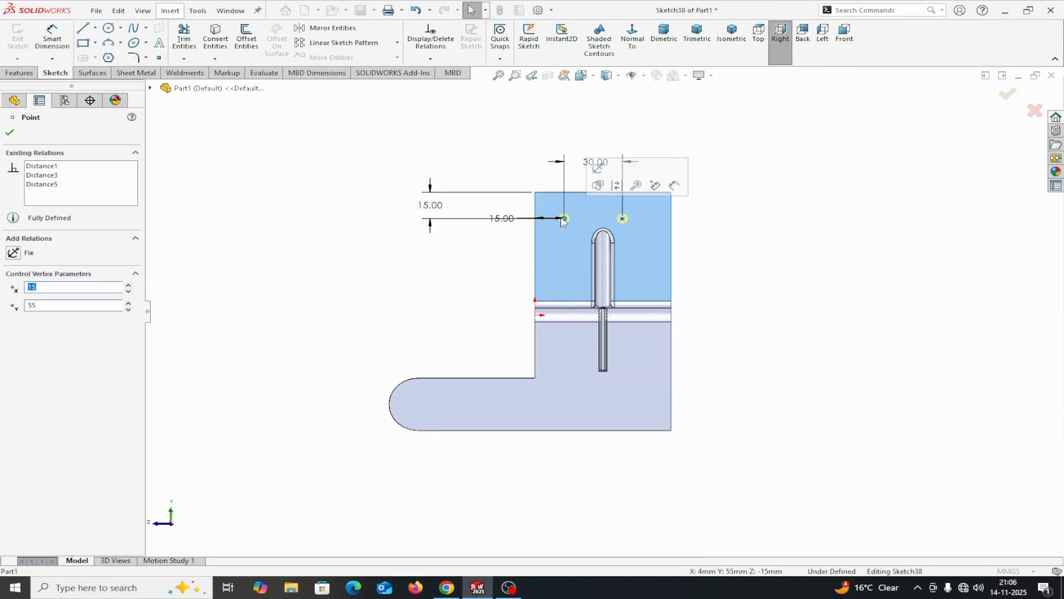
ctrl+click(623, 219)
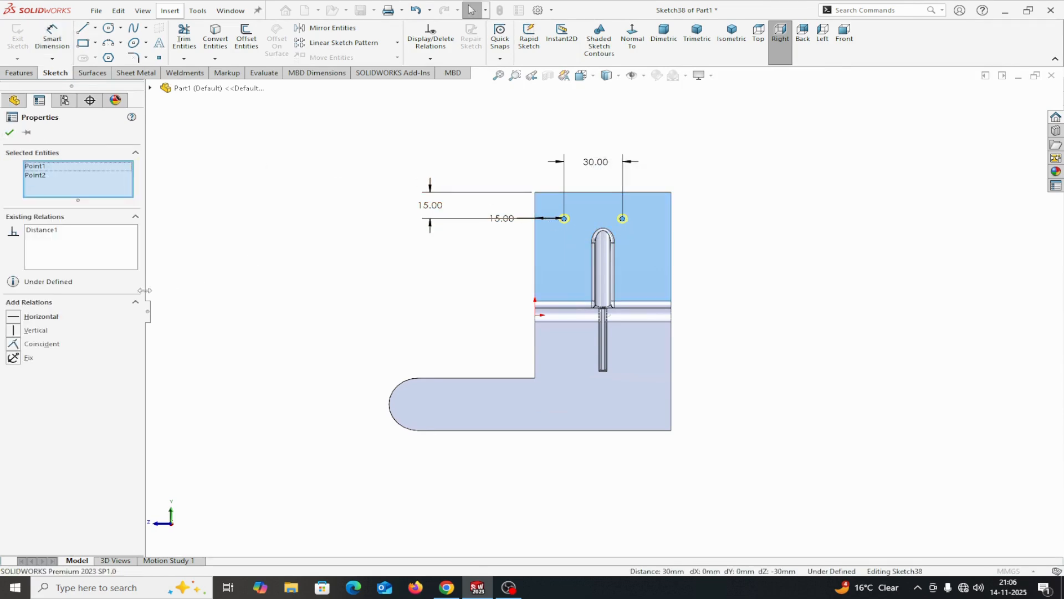
click(14, 317)
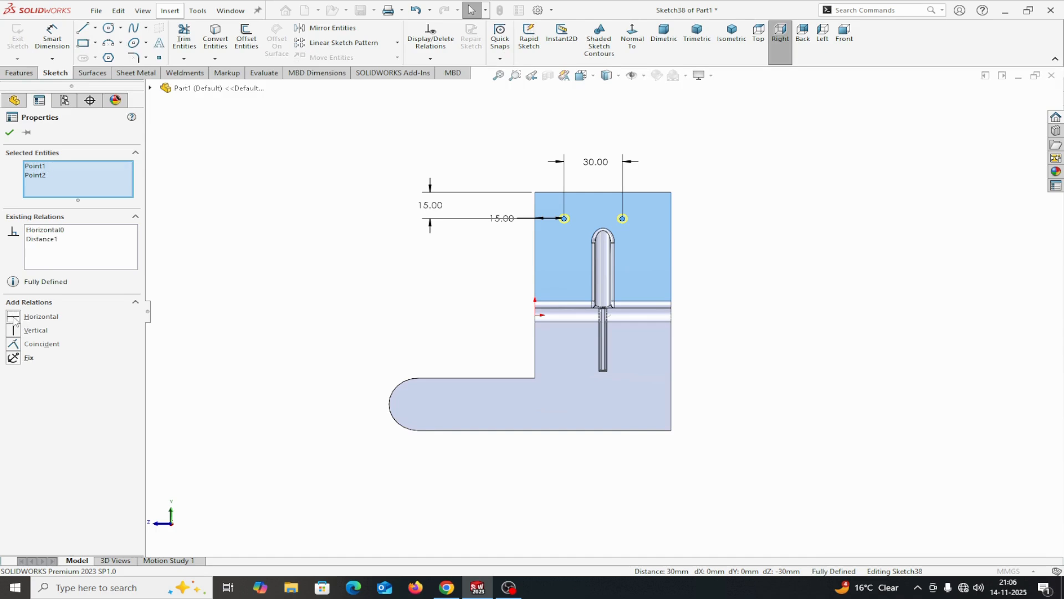
click(9, 134)
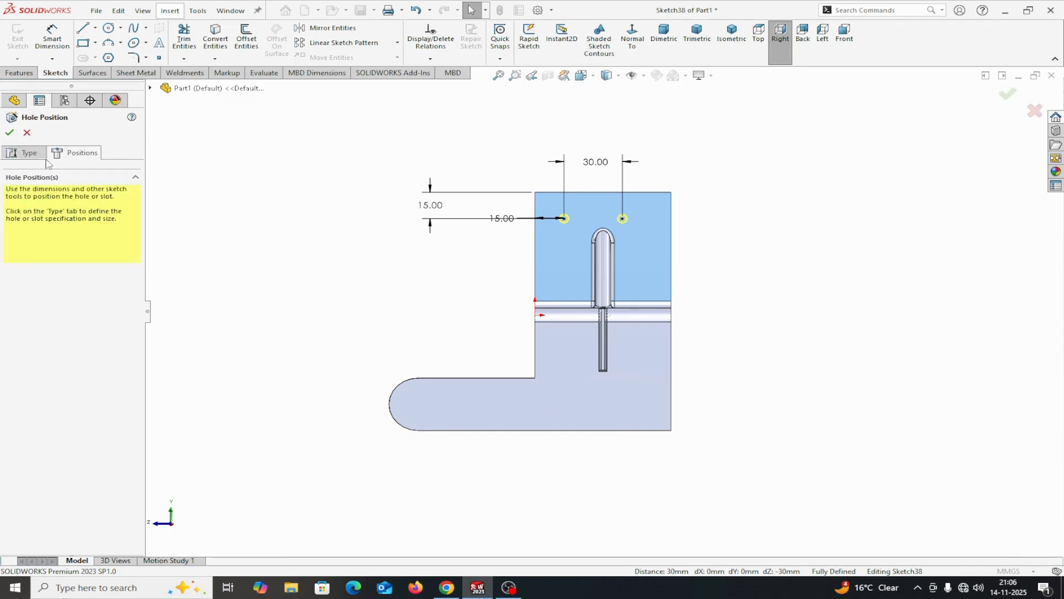
click(10, 133)
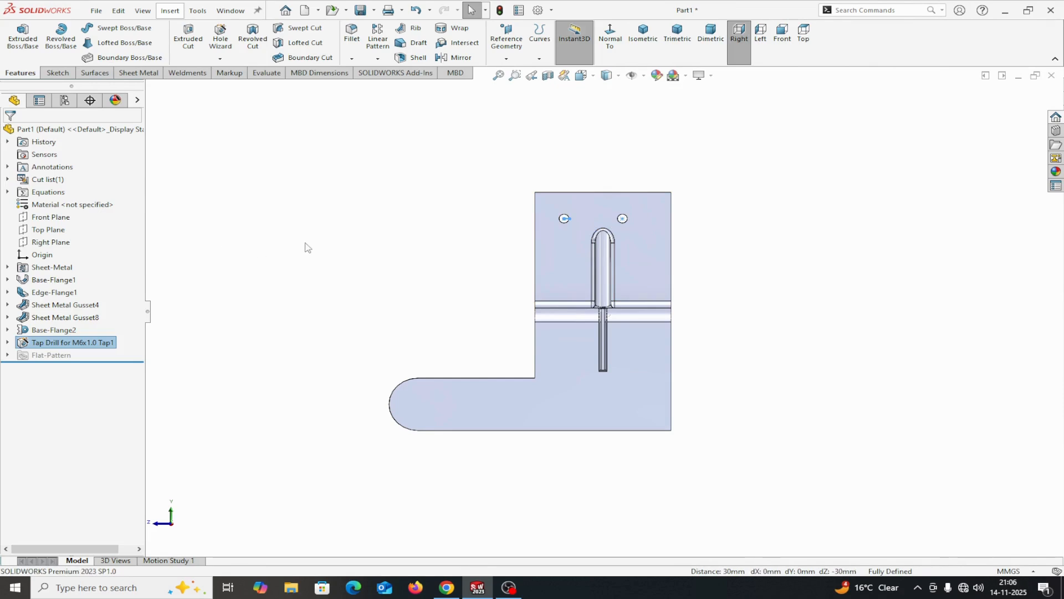
Sketch a horizontal centerpoint straight slot on the lower flange face, about 37 mm between arc centers and 12.5 mm wide, below the narrow gusset
scroll(636, 244, down, 4)
scroll(641, 249, up, 3)
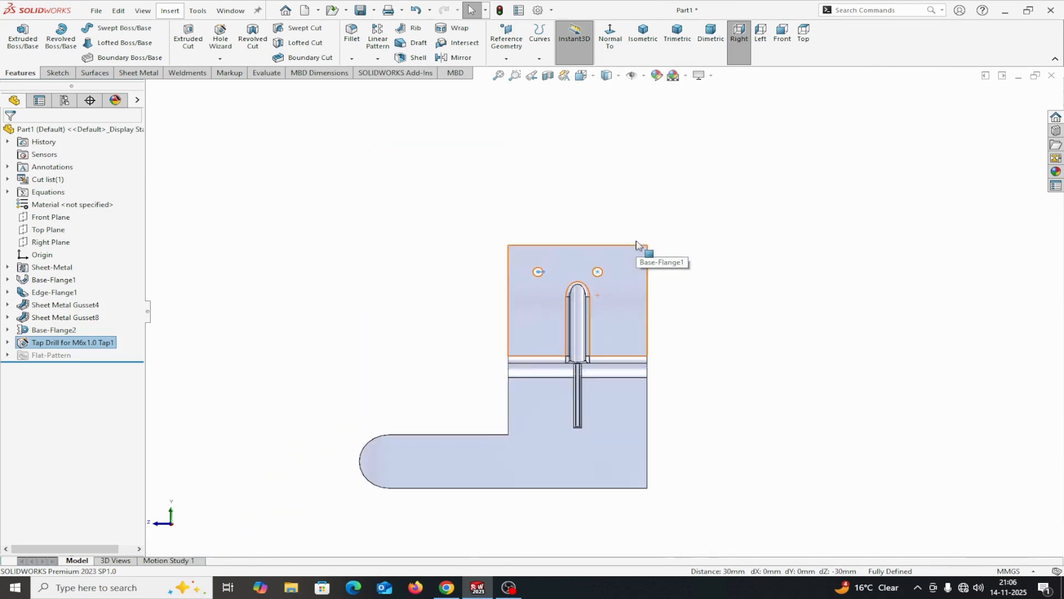
scroll(642, 249, down, 2)
scroll(595, 389, up, 3)
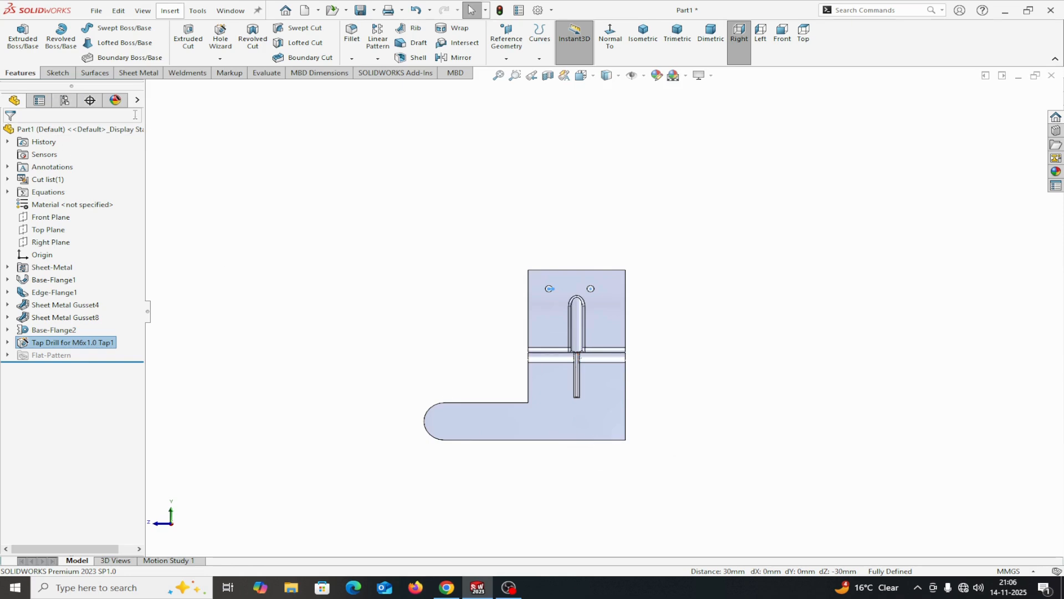
click(553, 423)
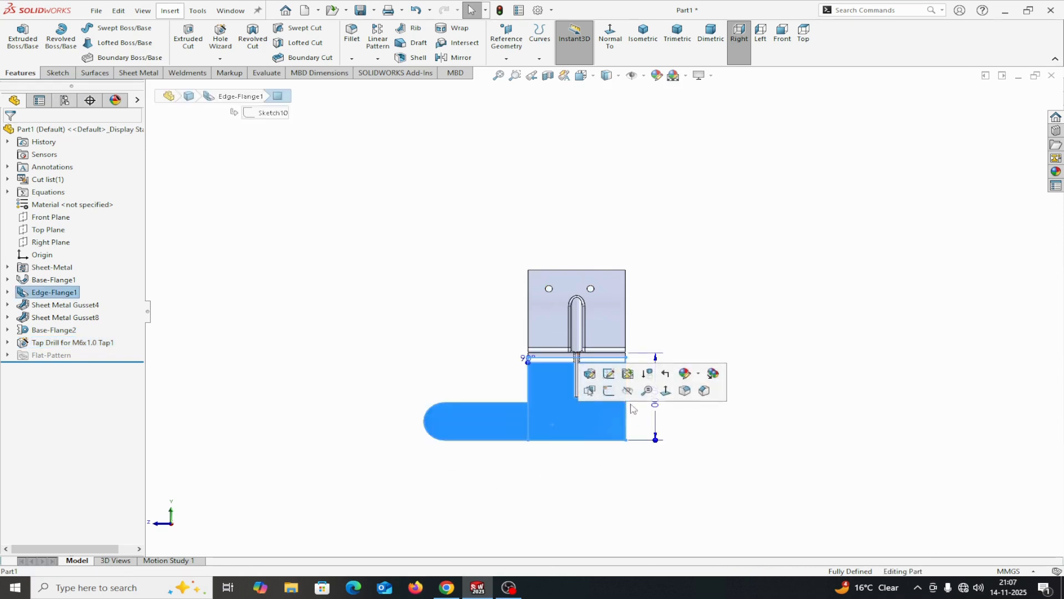
click(609, 391)
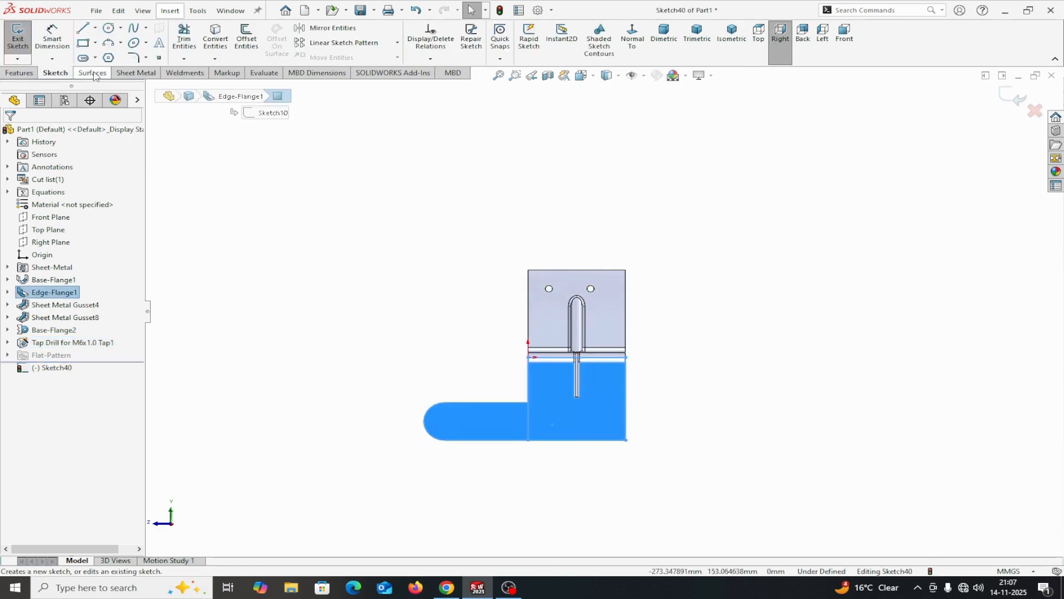
click(83, 58)
scroll(574, 459, down, 5)
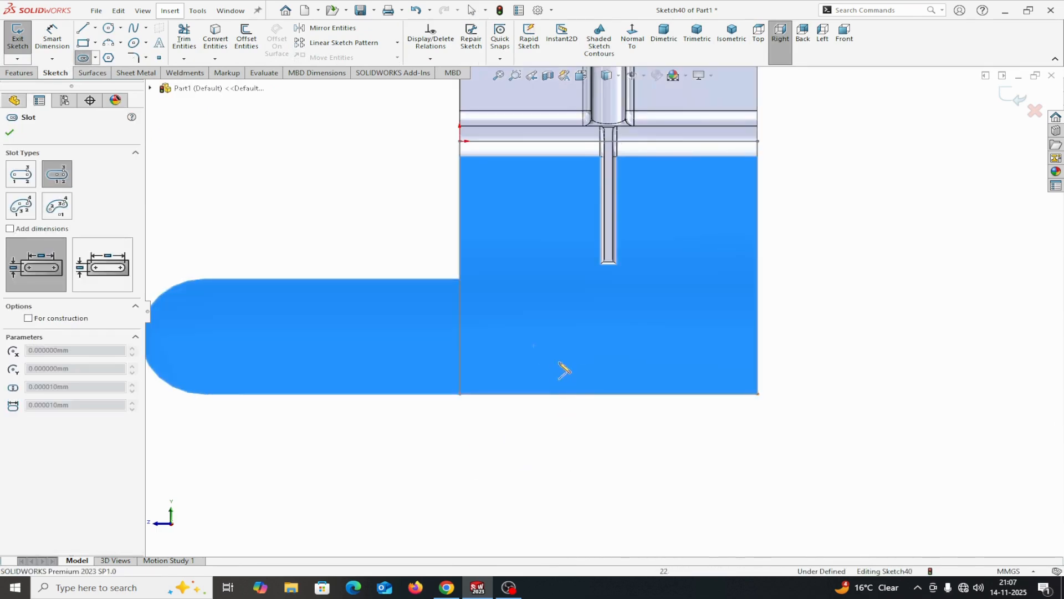
scroll(577, 363, down, 2)
click(575, 353)
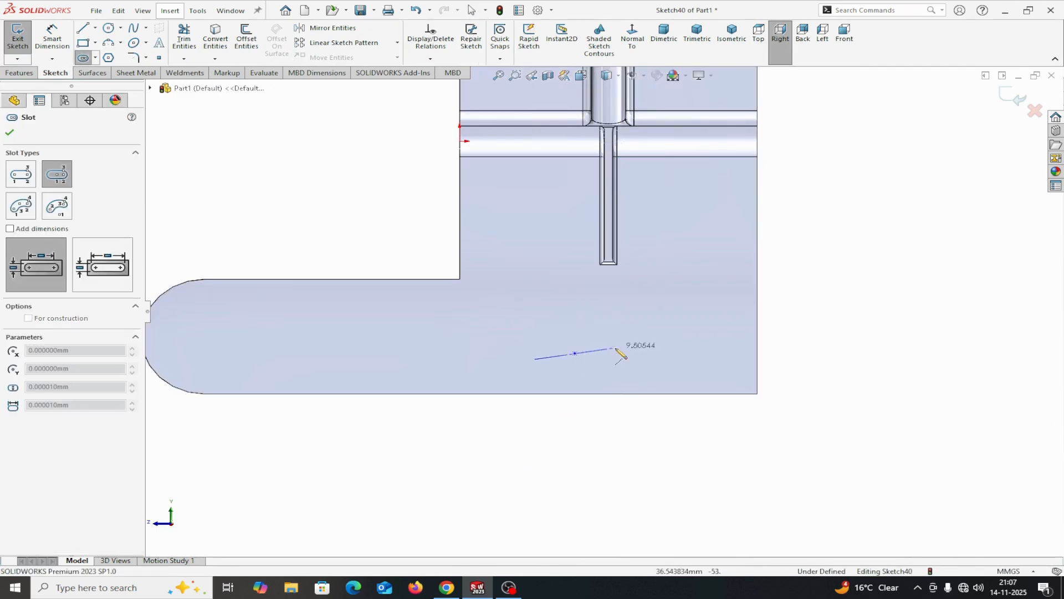
click(654, 353)
click(660, 331)
right_click(666, 336)
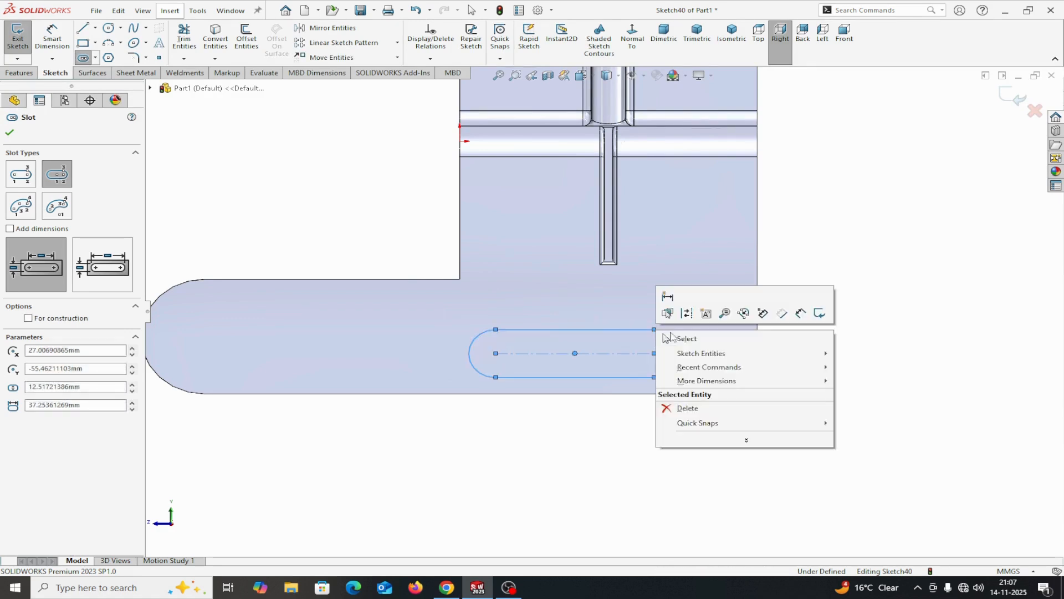
click(676, 337)
Dimension the slot's end arc with a 6 mm radius
click(52, 38)
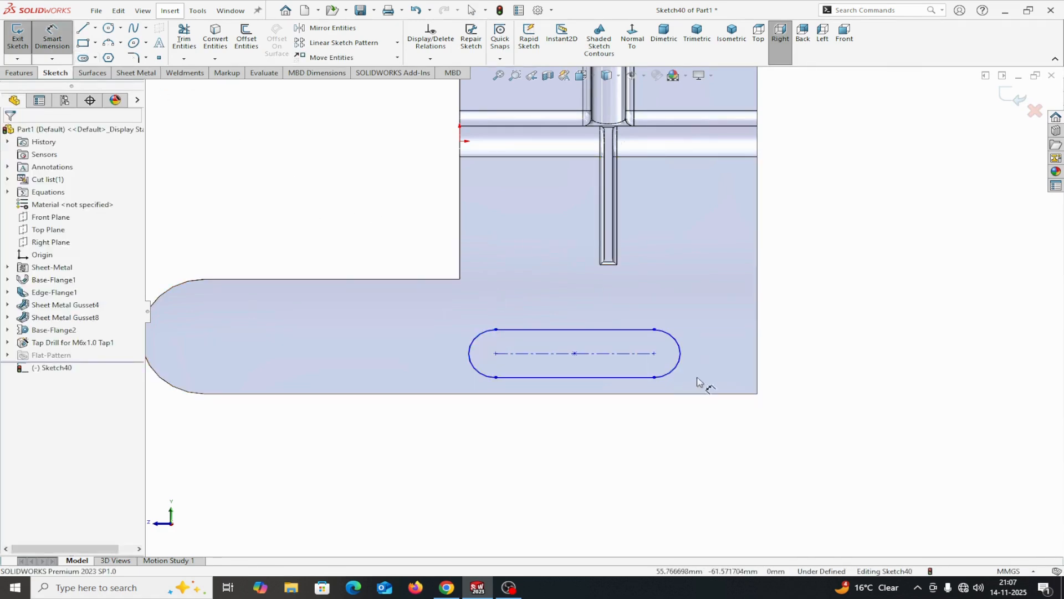
click(675, 368)
click(804, 458)
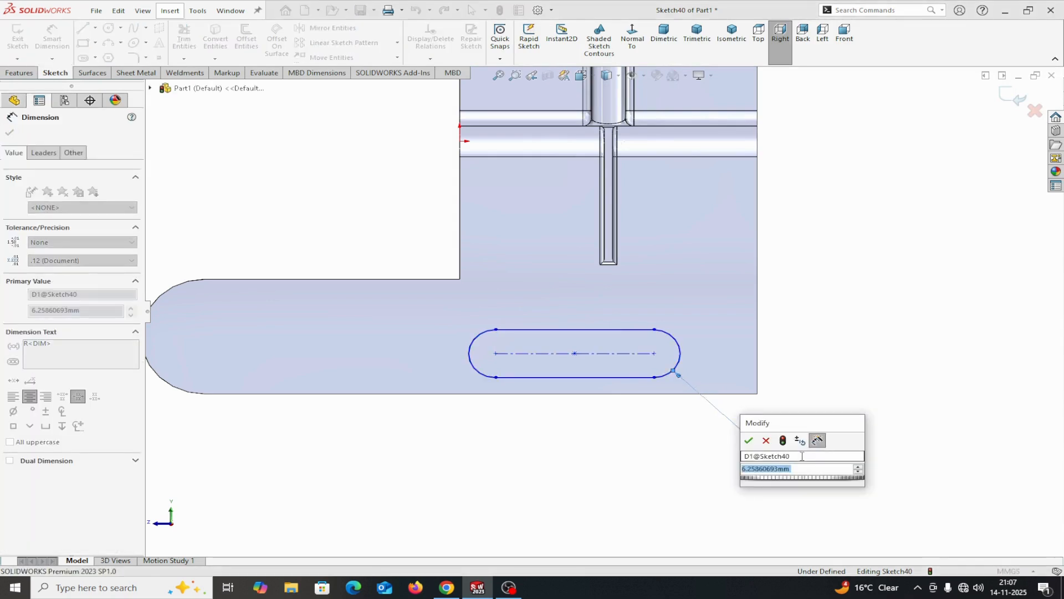
text(6)
click(748, 440)
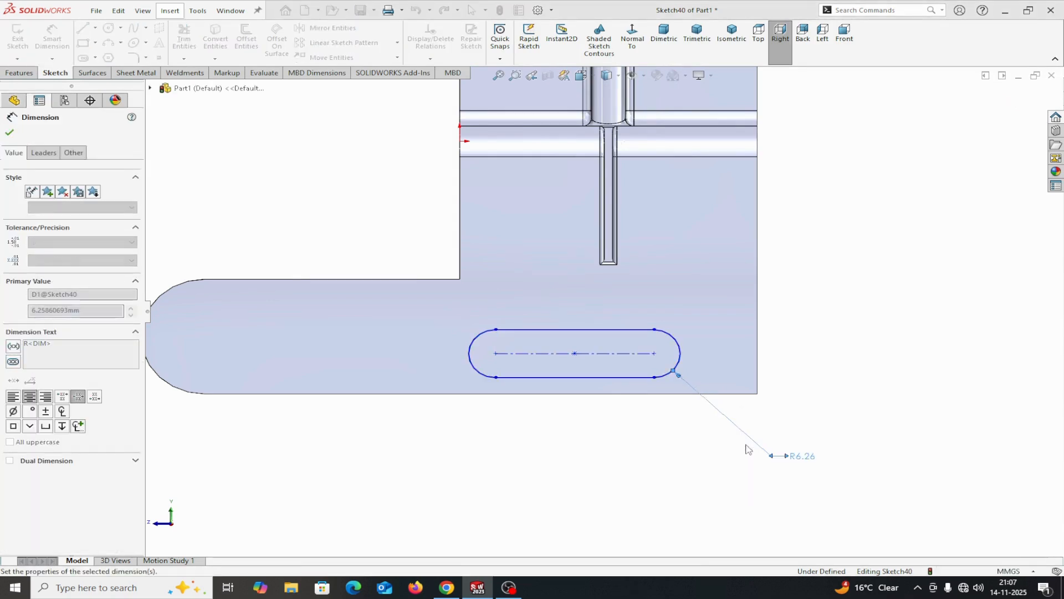
Dimension the slot's arc center distance as 40 mm
click(617, 354)
click(600, 440)
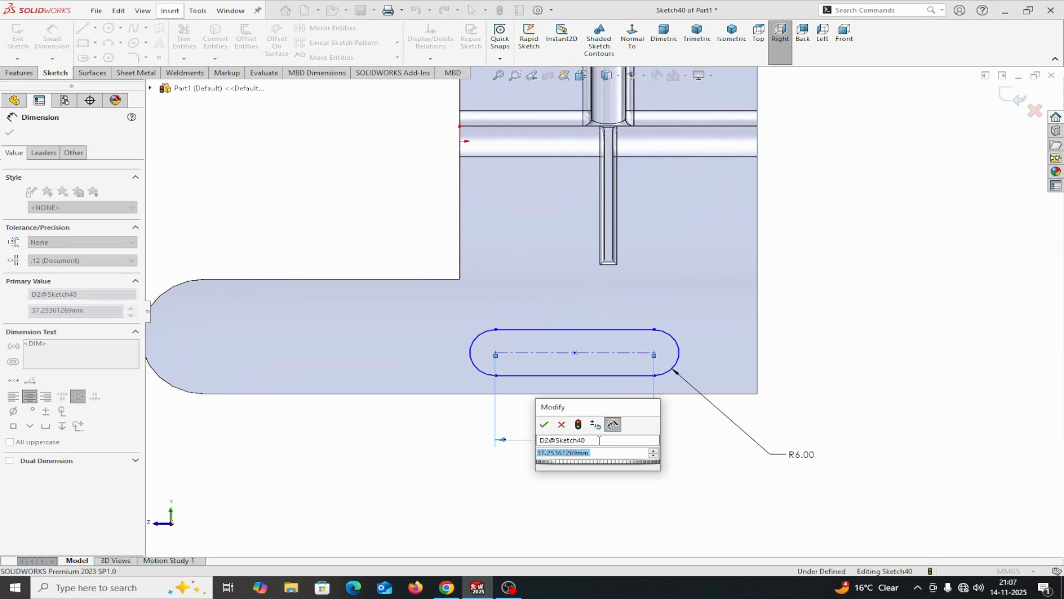
click(545, 425)
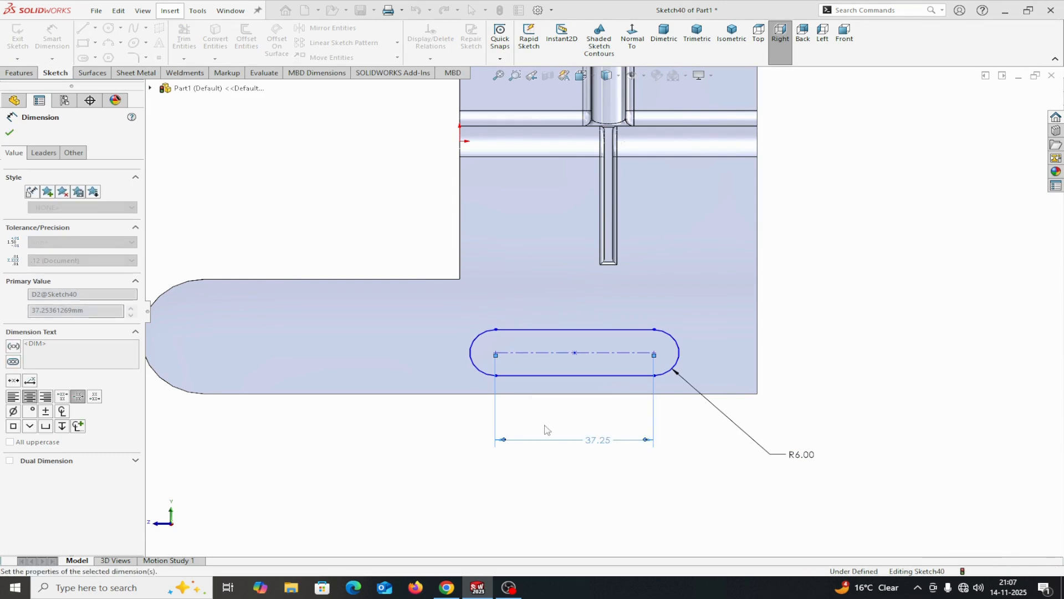
Dimension the slot's centerline 15 mm above the lower flange's bottom edge
click(644, 398)
click(641, 355)
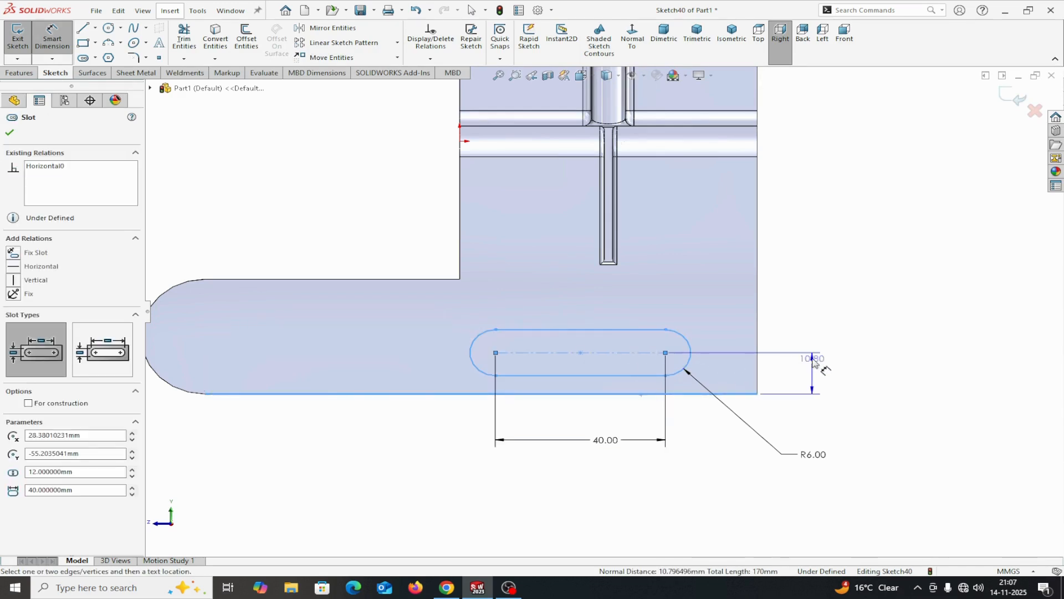
click(818, 366)
text(15)
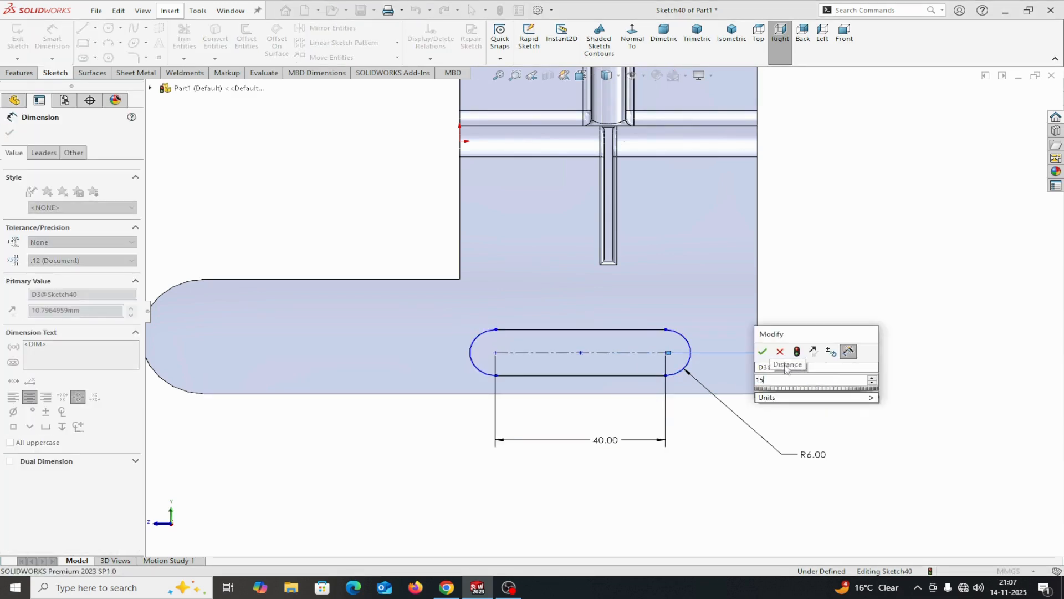
click(763, 352)
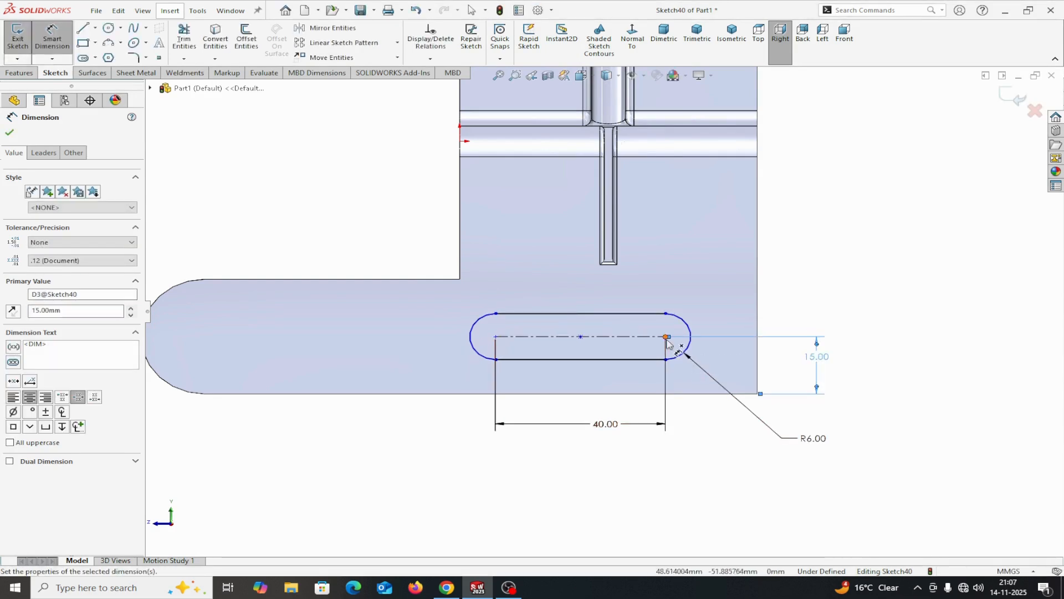
Dimension the slot's nearer arc center 15 mm from the flange's vertical side edge, opposite the rounded tab, and finish dimensioning
click(667, 340)
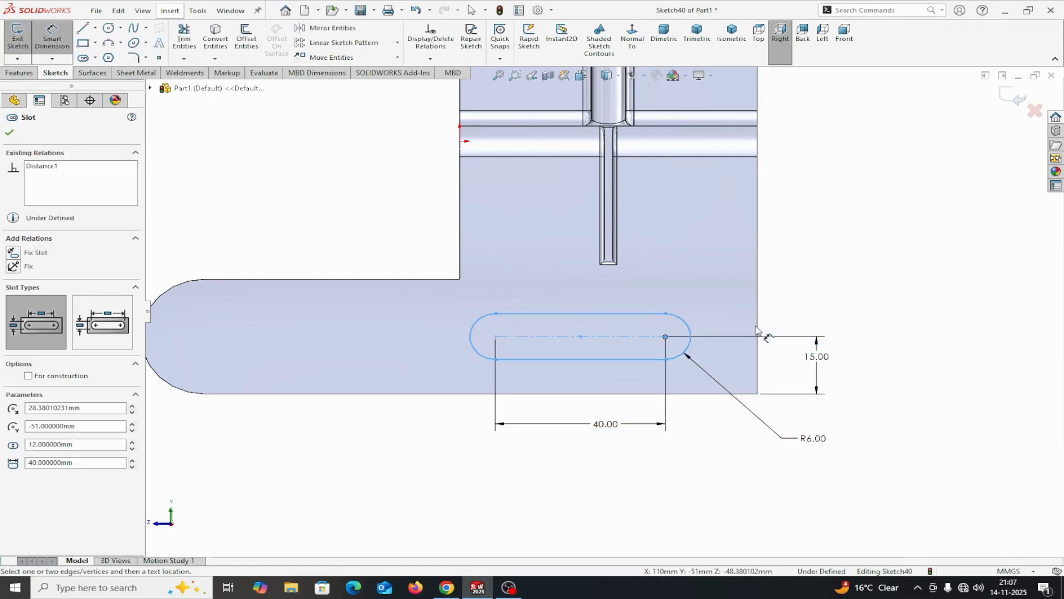
click(758, 338)
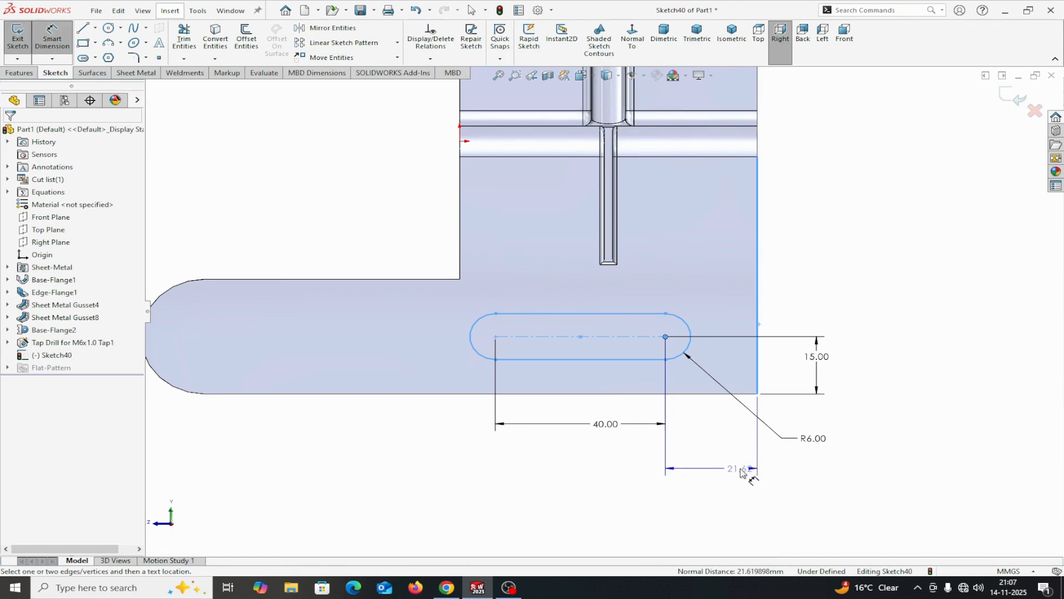
click(741, 472)
text(15)
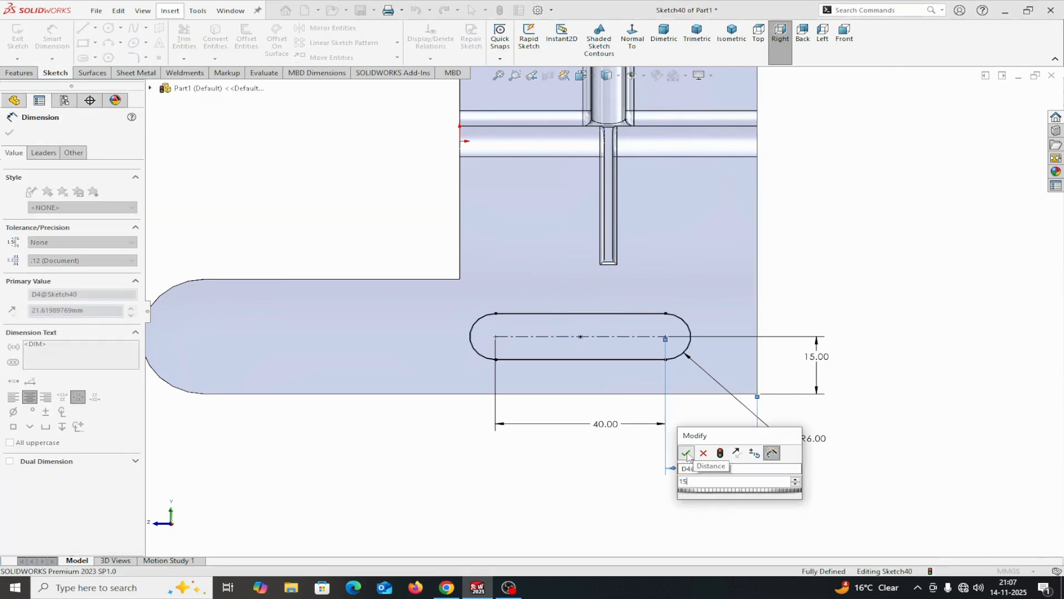
click(686, 453)
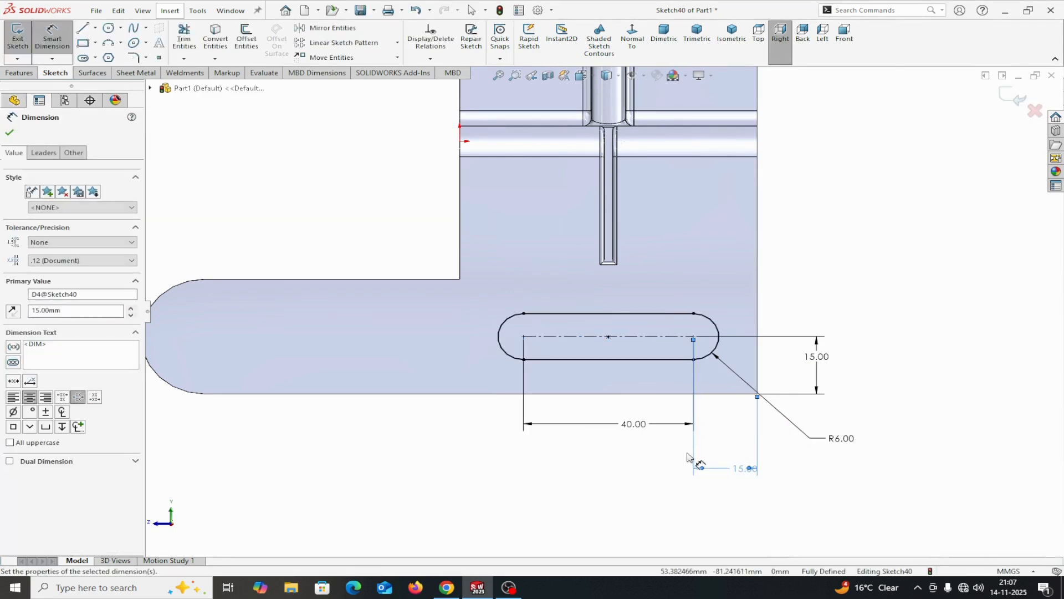
click(10, 133)
Cut the slot through the lower flange with a blind Extruded Cut linked to the sheet thickness, using Normal cut
click(129, 74)
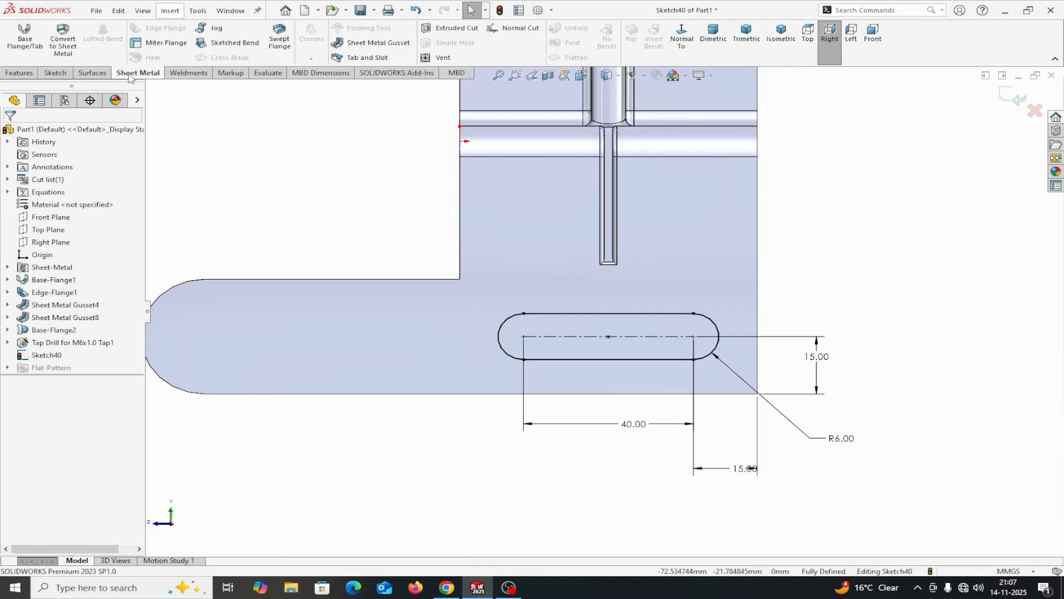
click(444, 32)
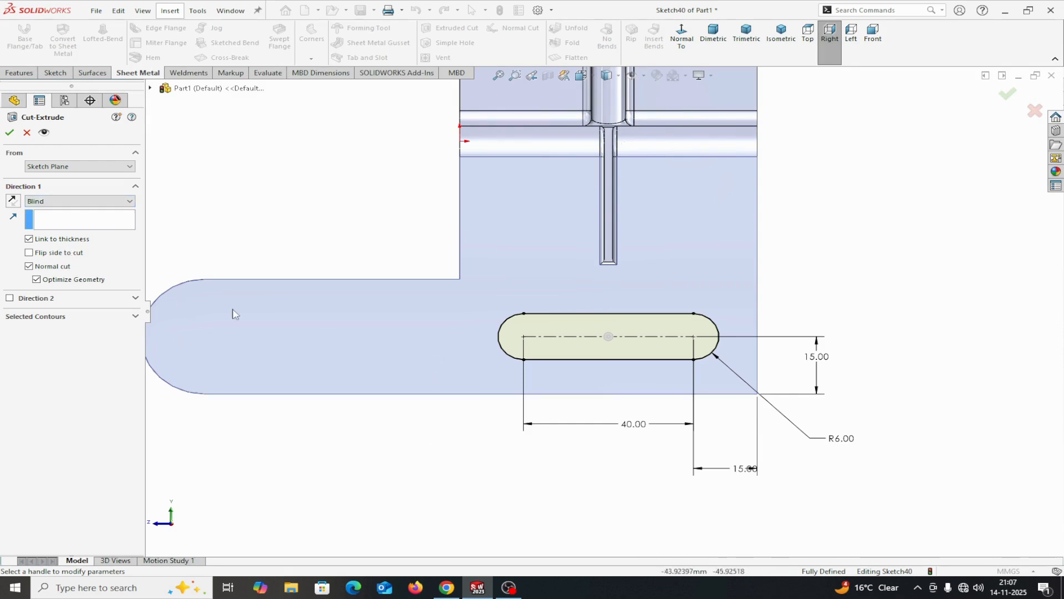
click(10, 132)
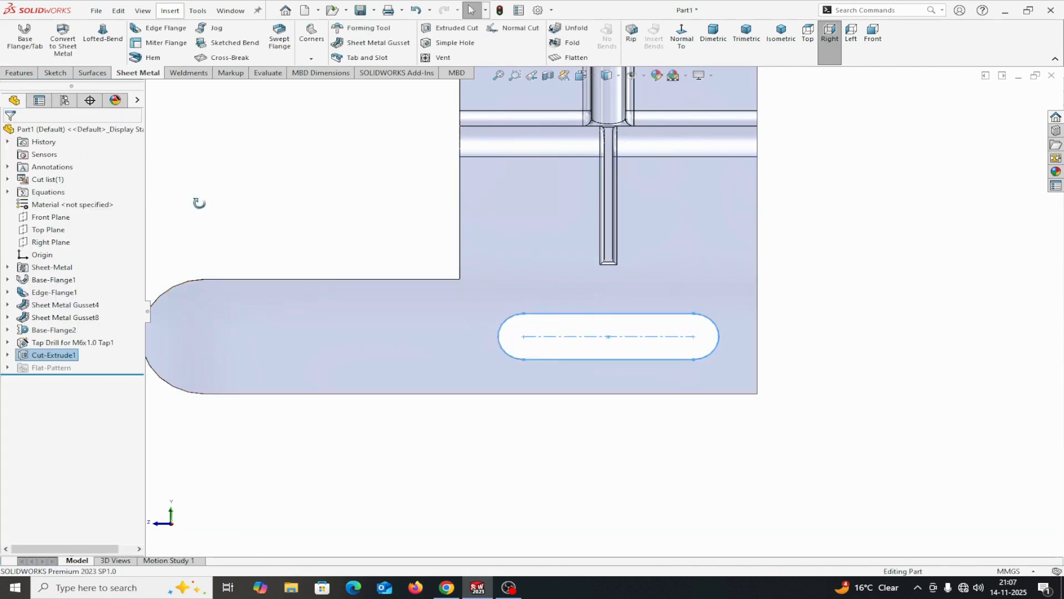
middle_drag(199, 203, 230, 240)
scroll(233, 245, up, 6)
middle_drag(299, 277, 470, 208)
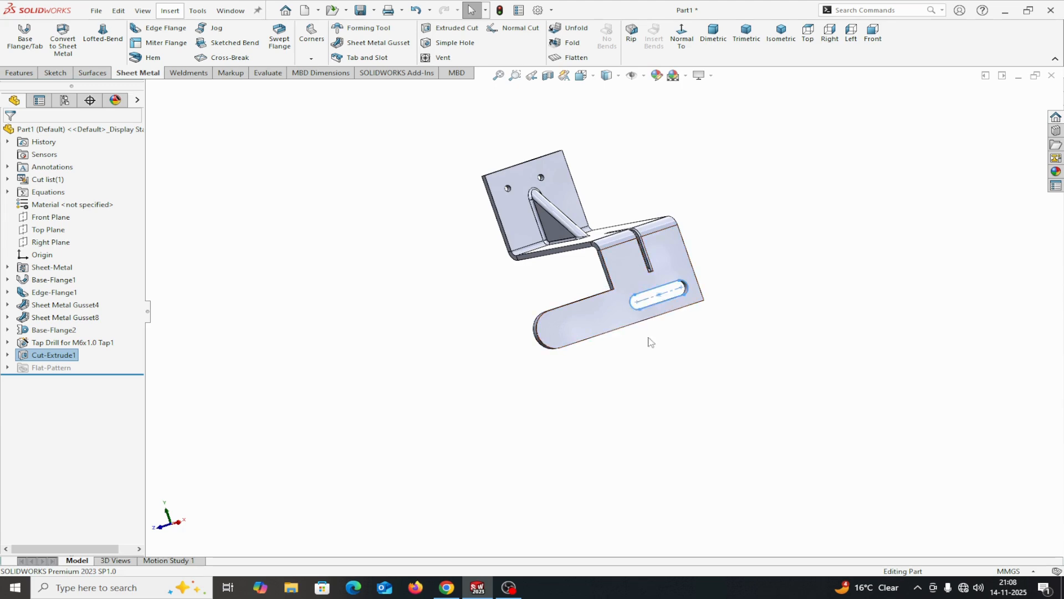
scroll(652, 330, down, 2)
scroll(549, 222, down, 3)
scroll(603, 249, up, 4)
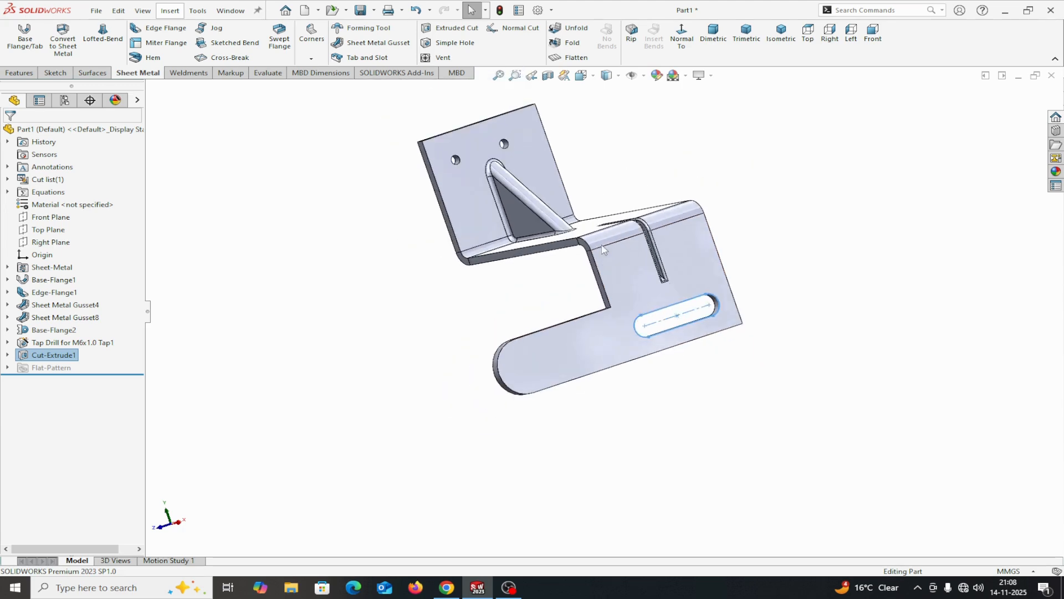